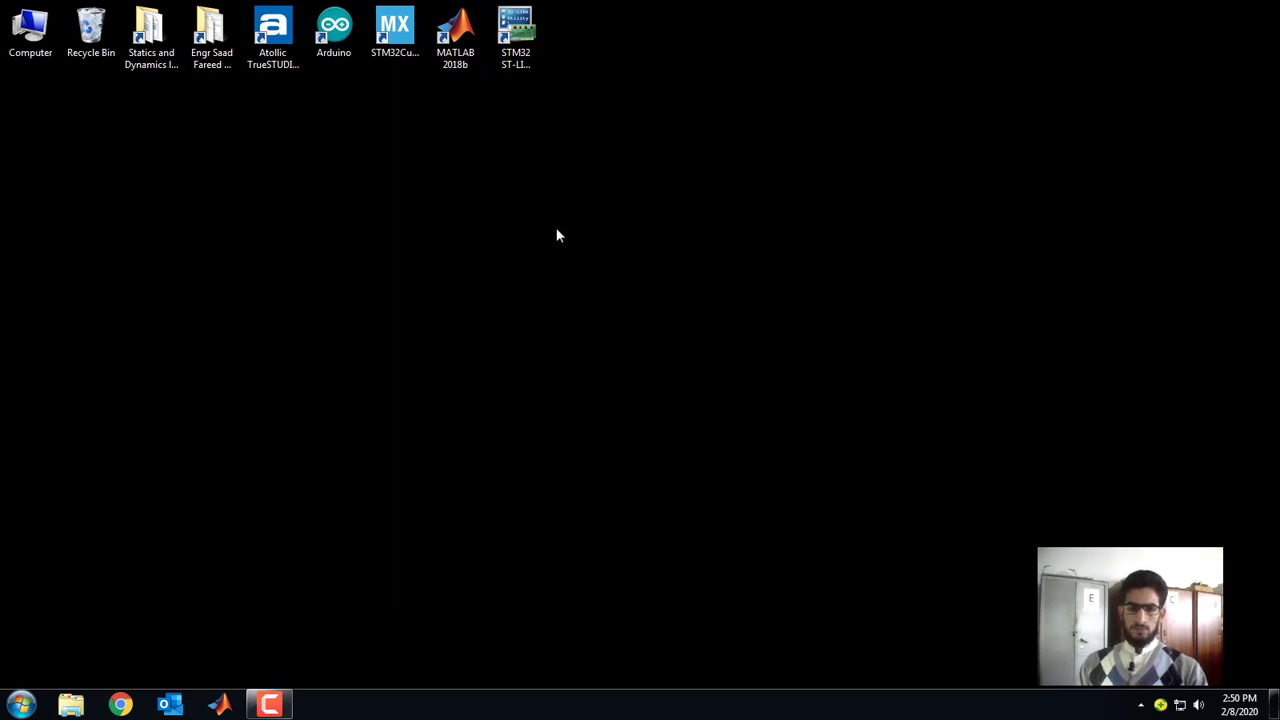
Launch MATLAB R2018b from its desktop shortcut
double_click(464, 58)
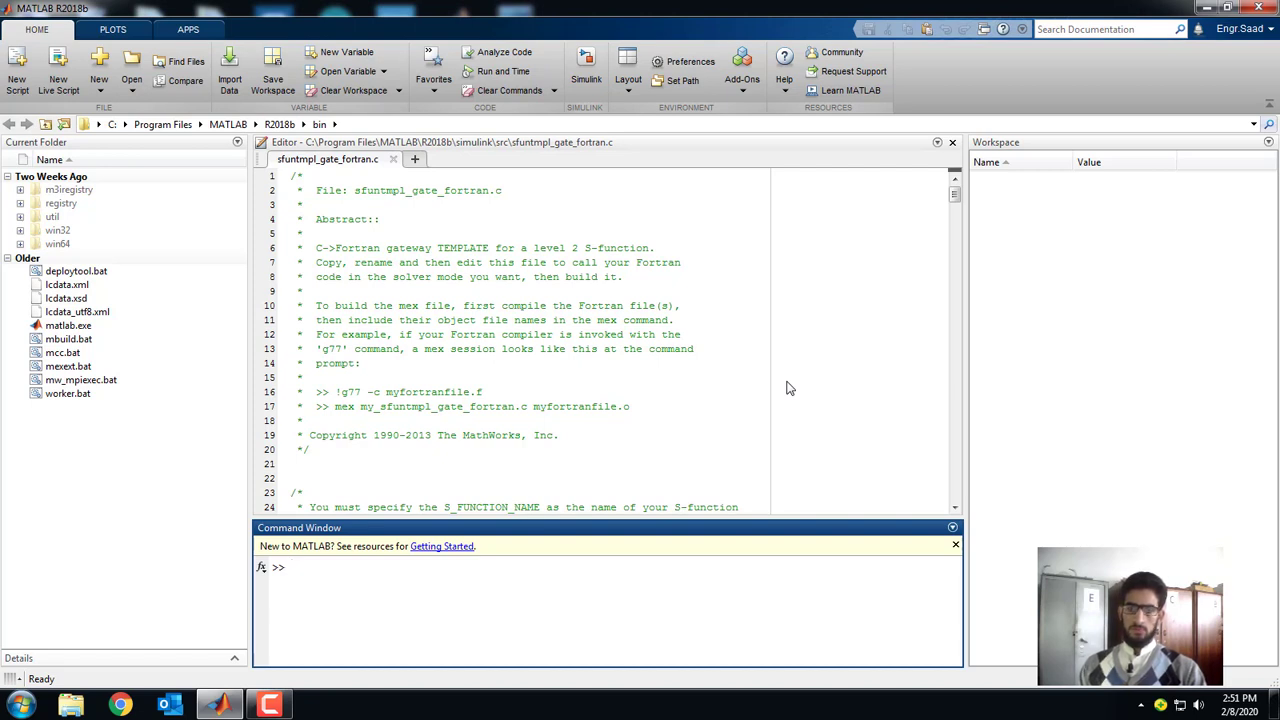
Focus the sfuntmpl_gate_fortran.c template in the Editor and return to the HOME toolstrip
click(450, 211)
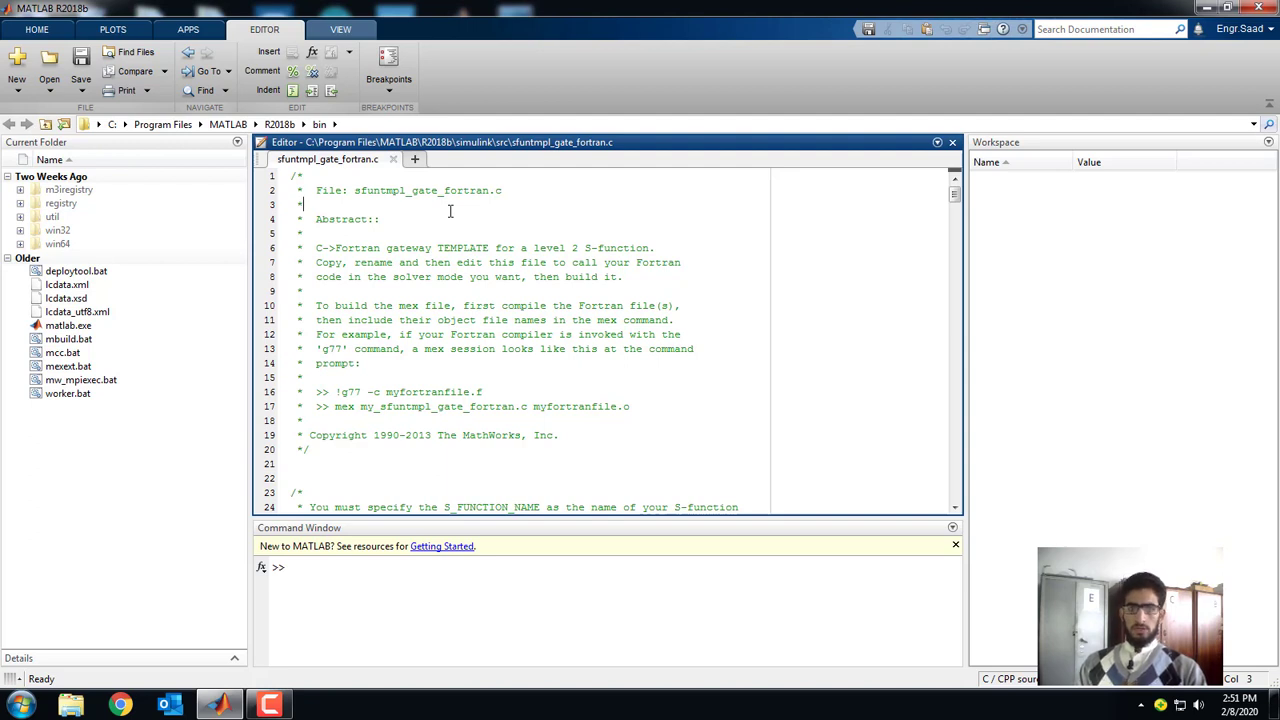
click(37, 30)
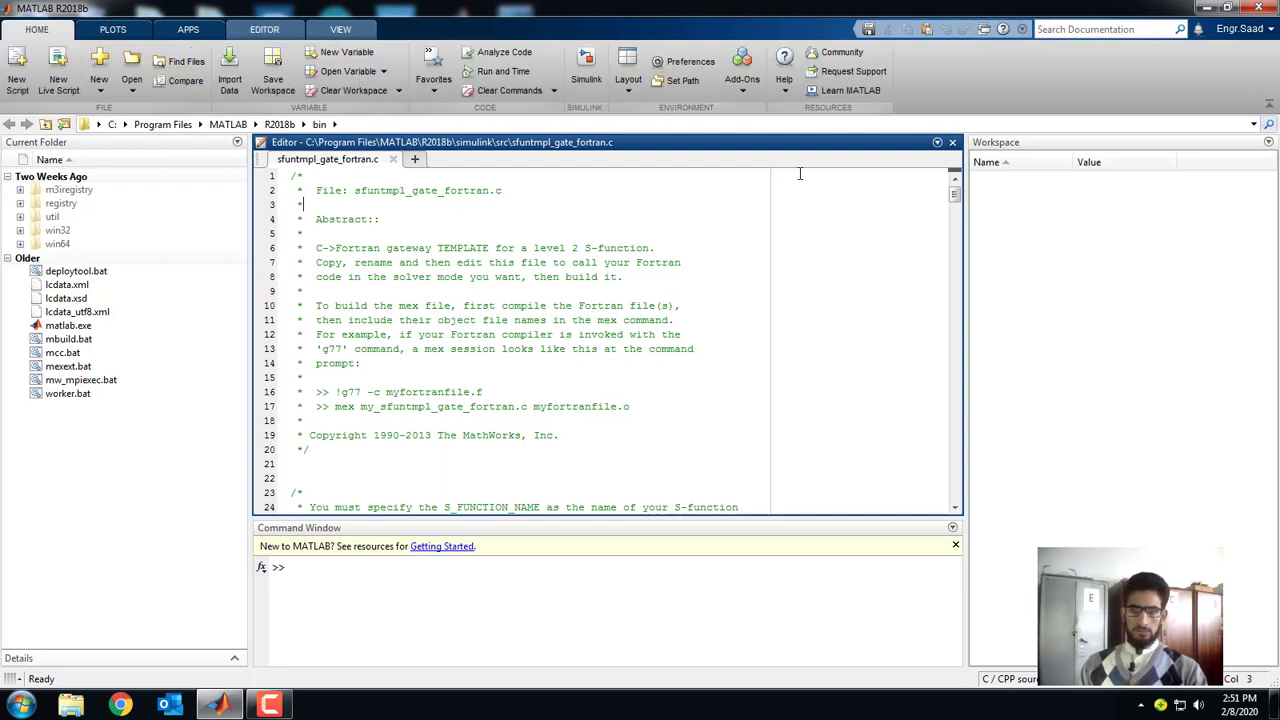
Open the R2018b documentation and scroll down to the Hardware Support packages list
click(745, 92)
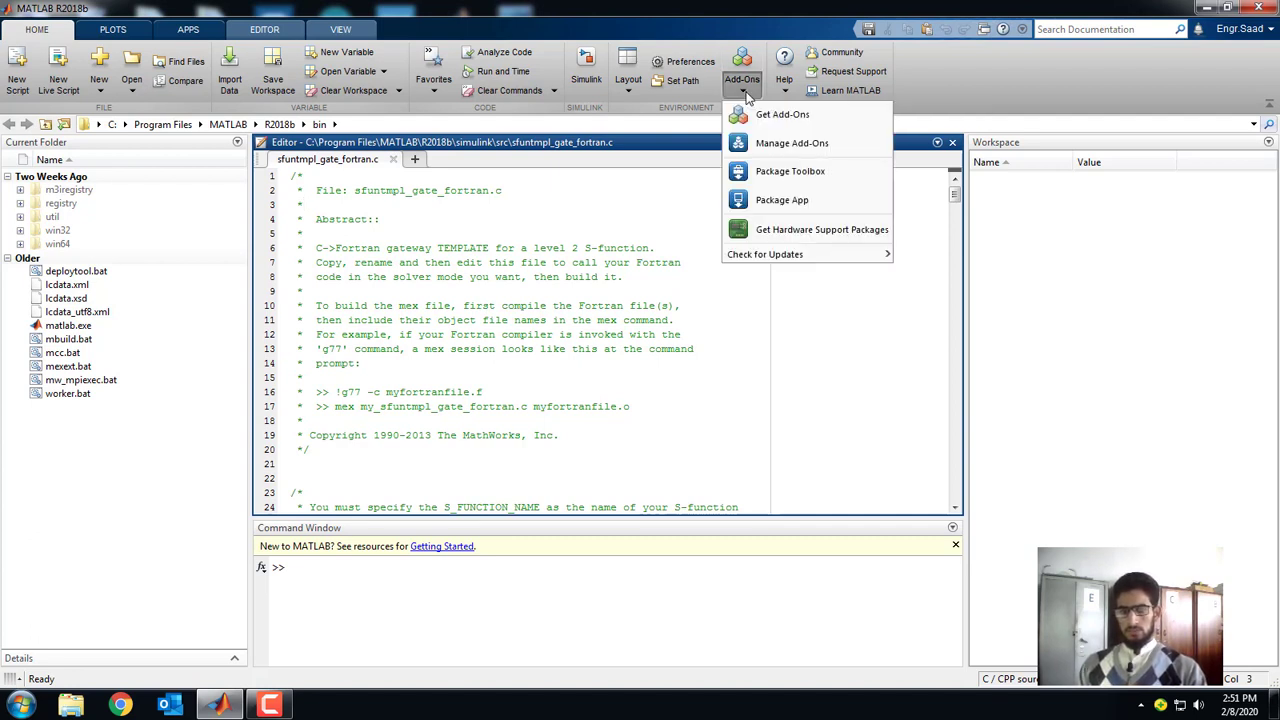
click(785, 64)
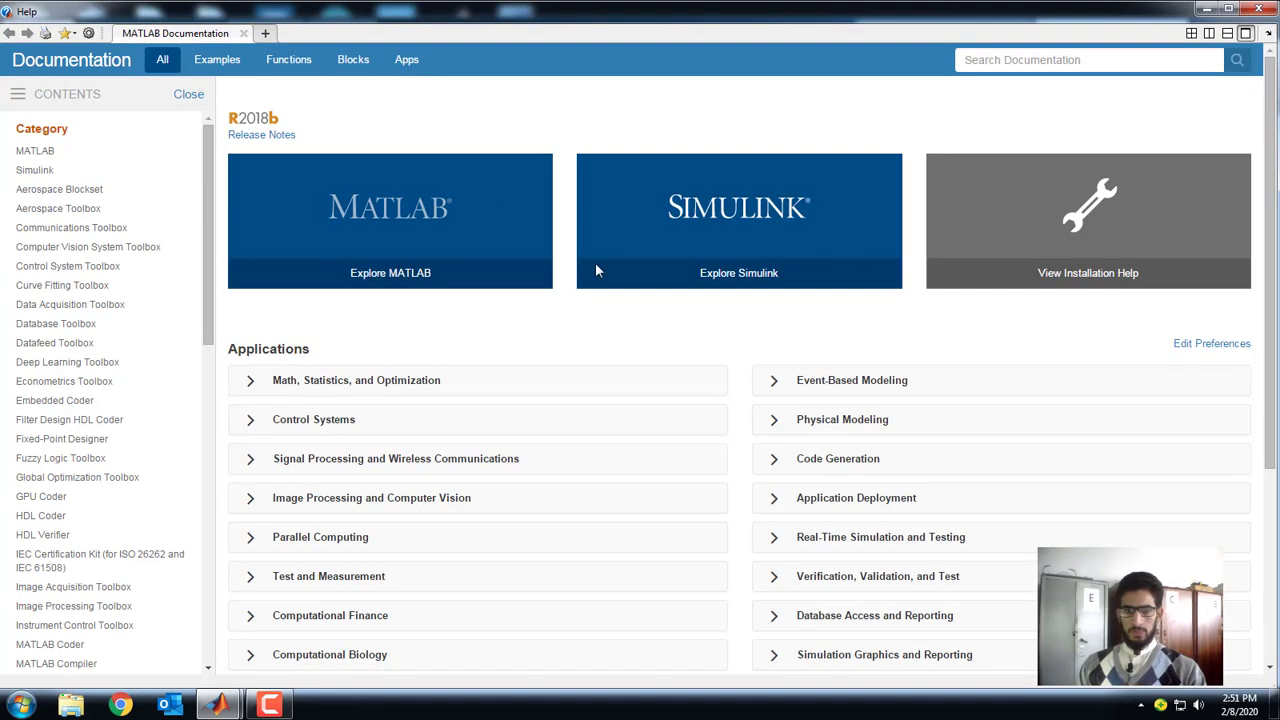
scroll(514, 394, down, 3)
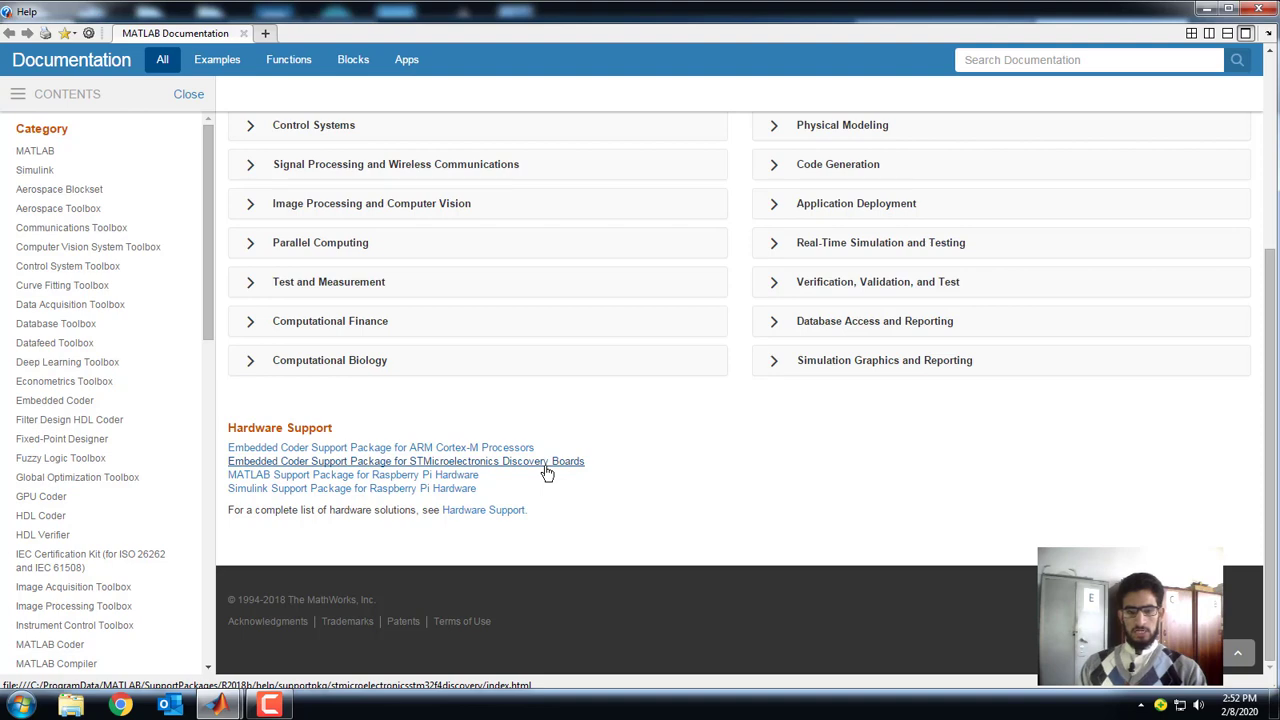
scroll(620, 400, up, 2)
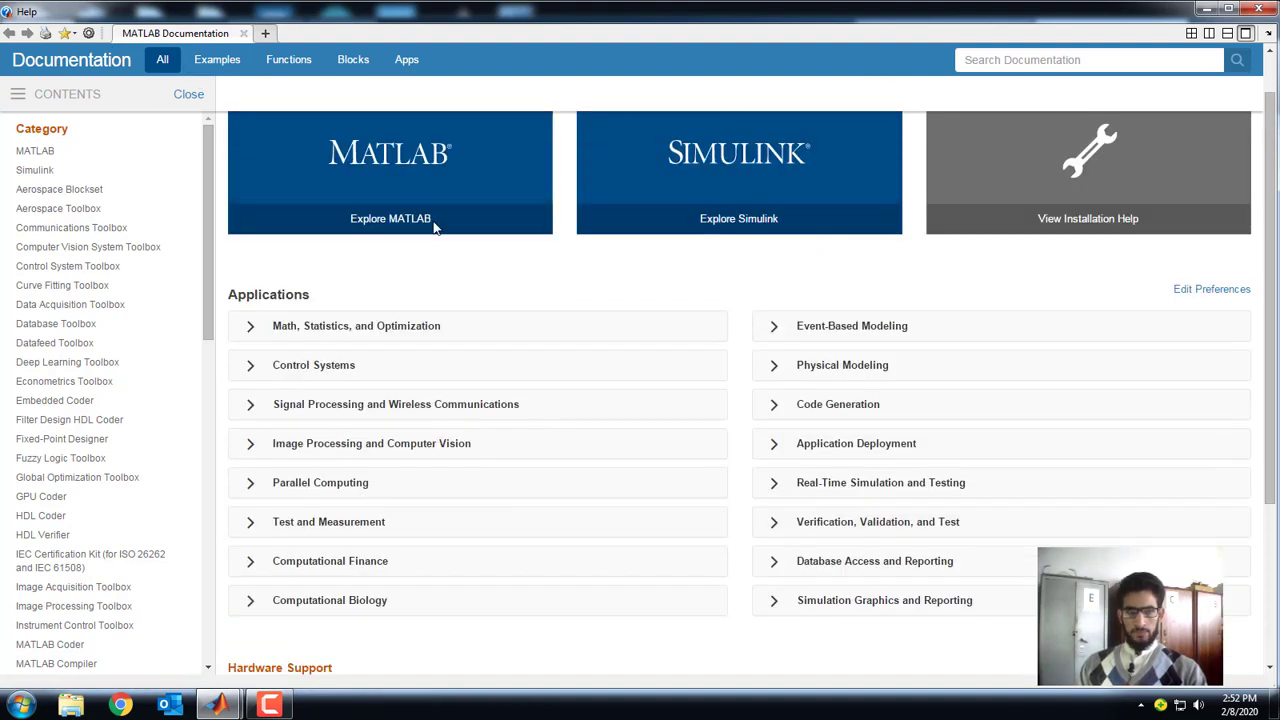
scroll(531, 272, down, 1)
scroll(520, 290, down, 3)
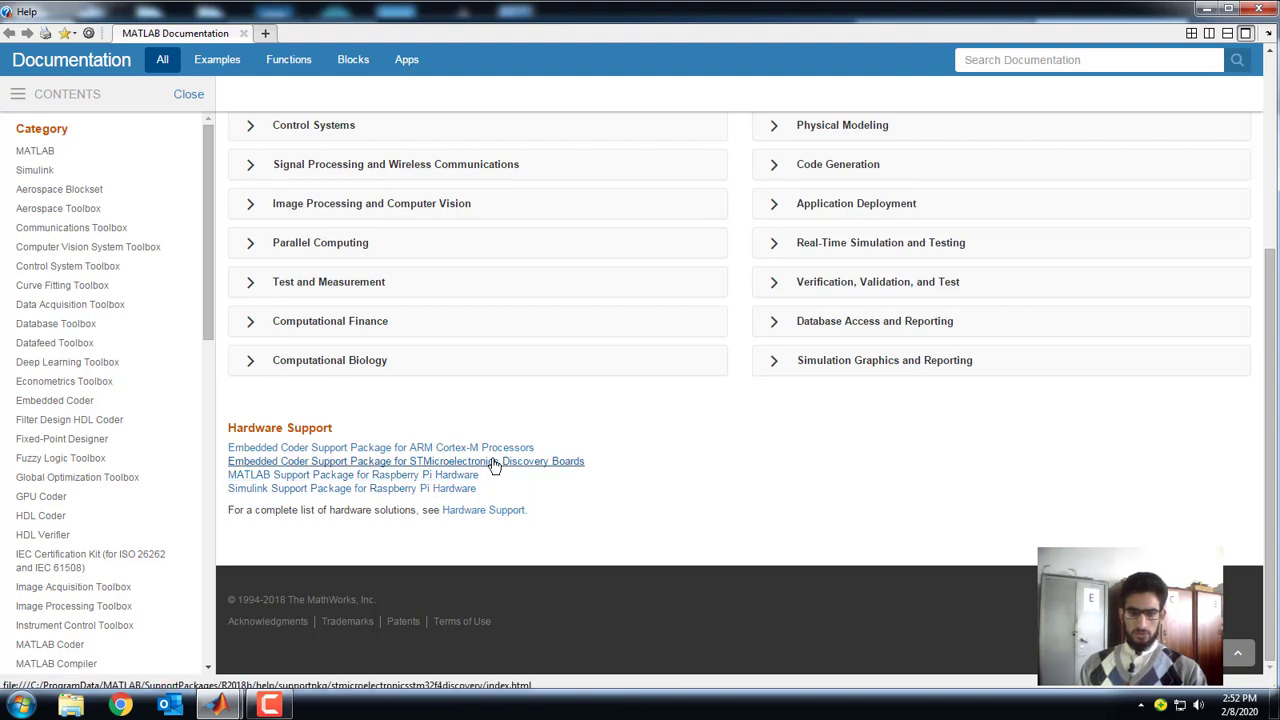
Open the STMicroelectronics Discovery Boards support package page and highlight its description
click(530, 465)
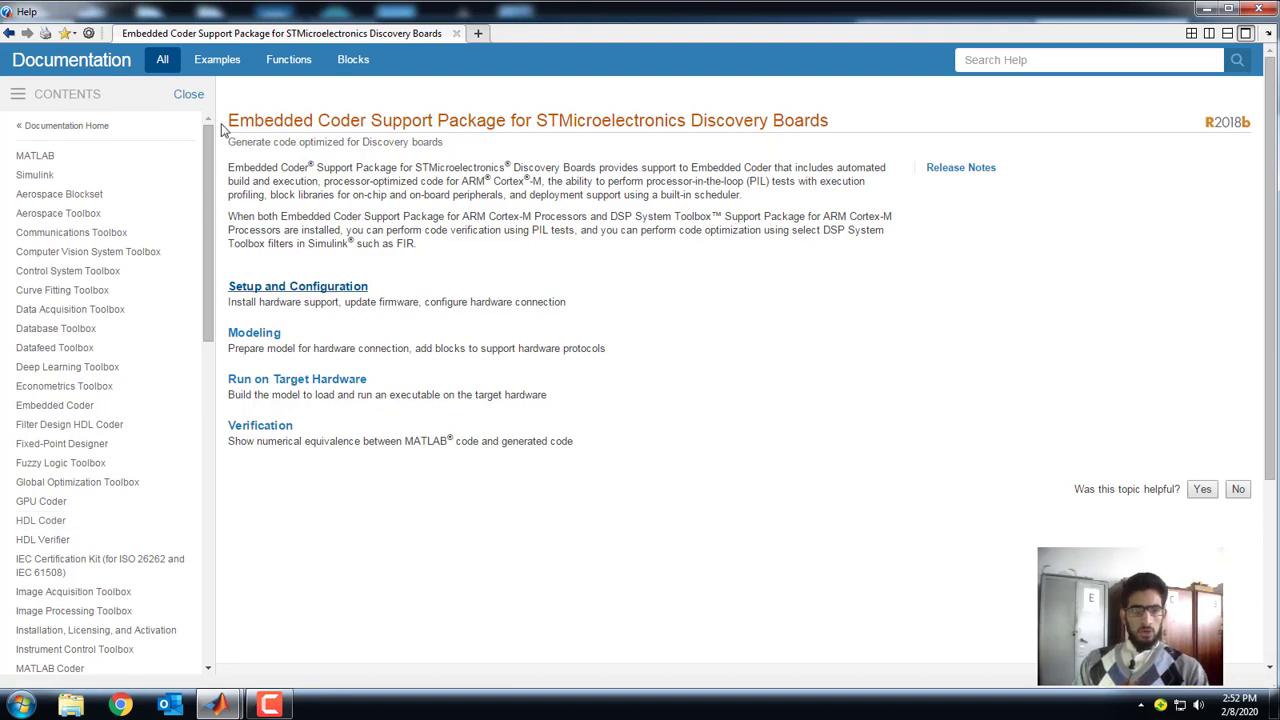
drag(437, 167, 500, 230)
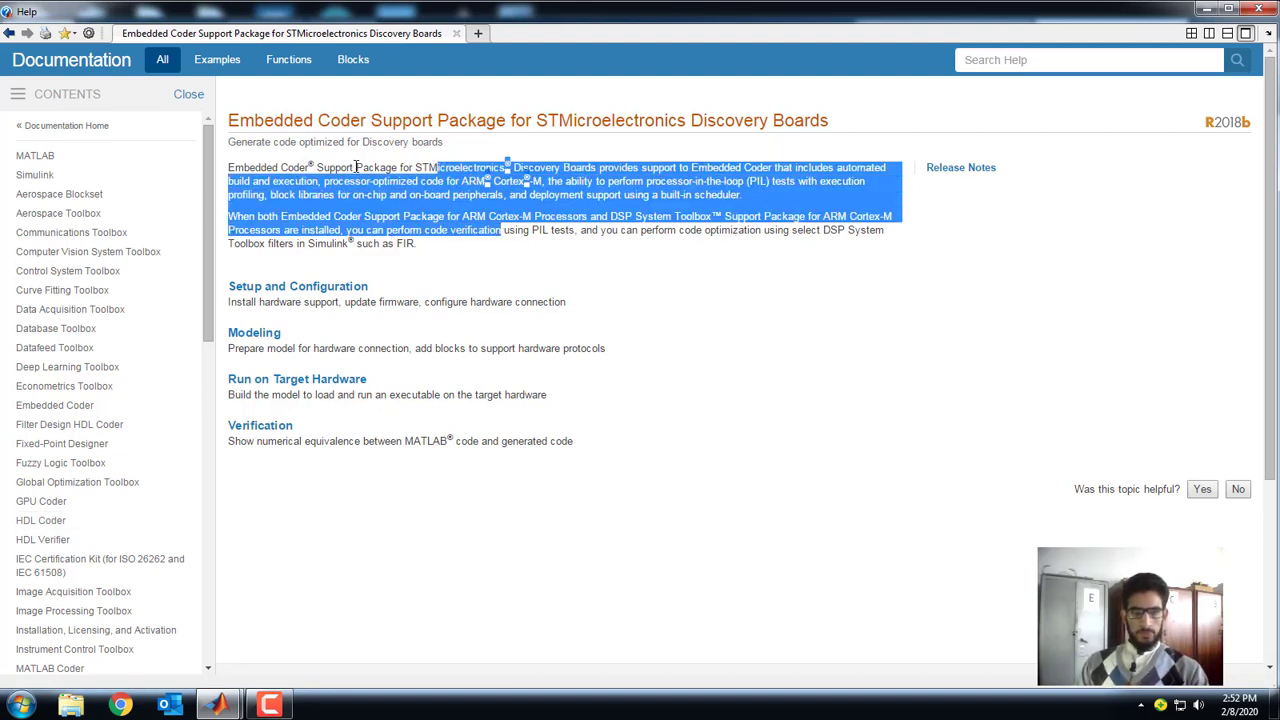
click(352, 167)
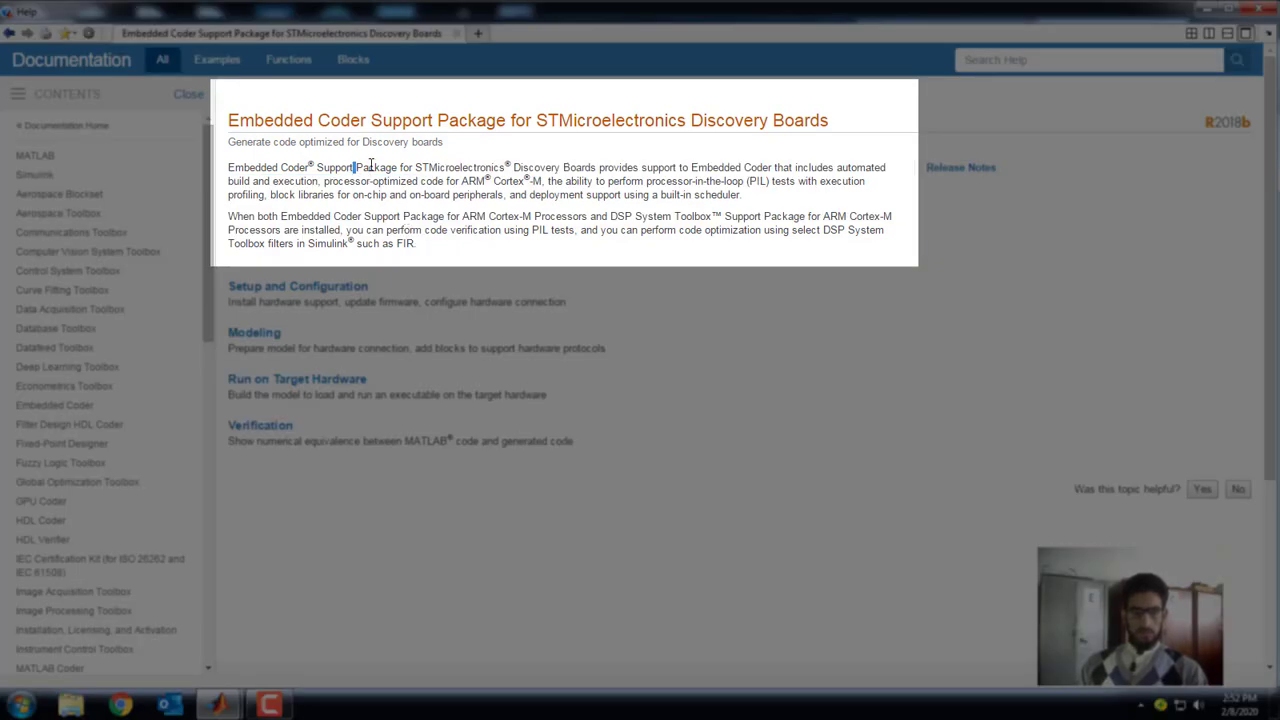
drag(369, 167, 401, 216)
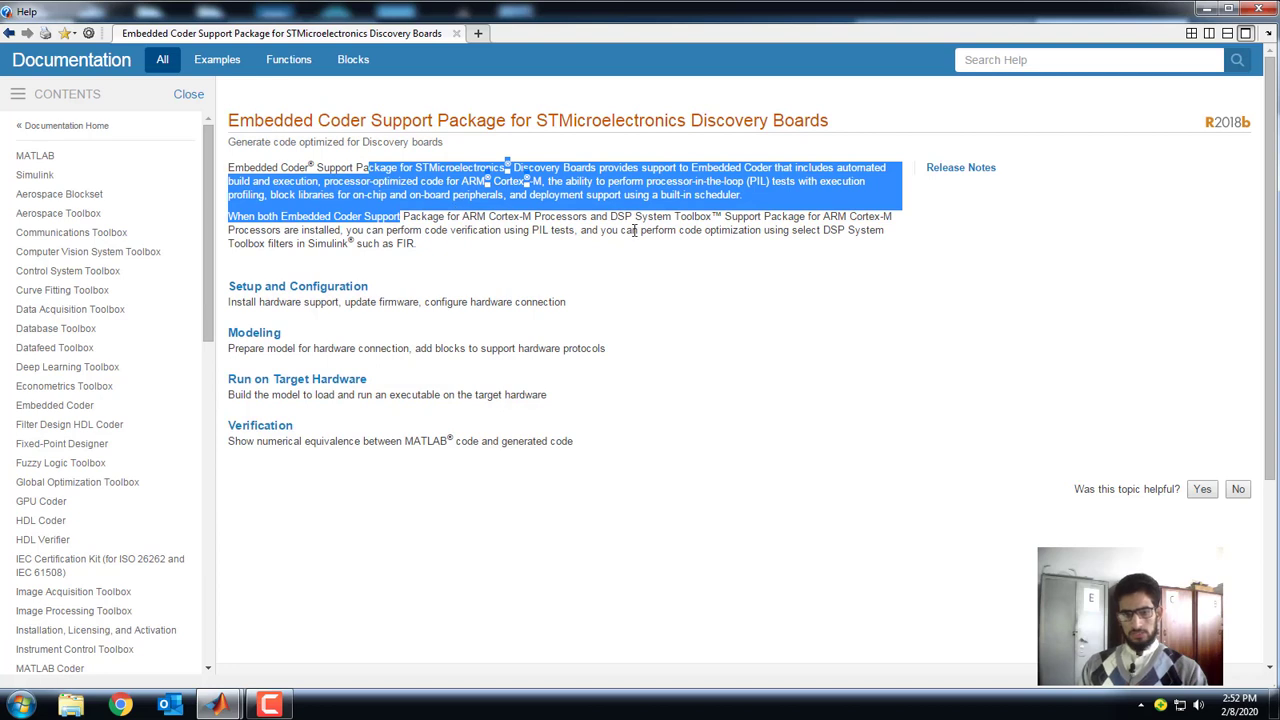
click(432, 178)
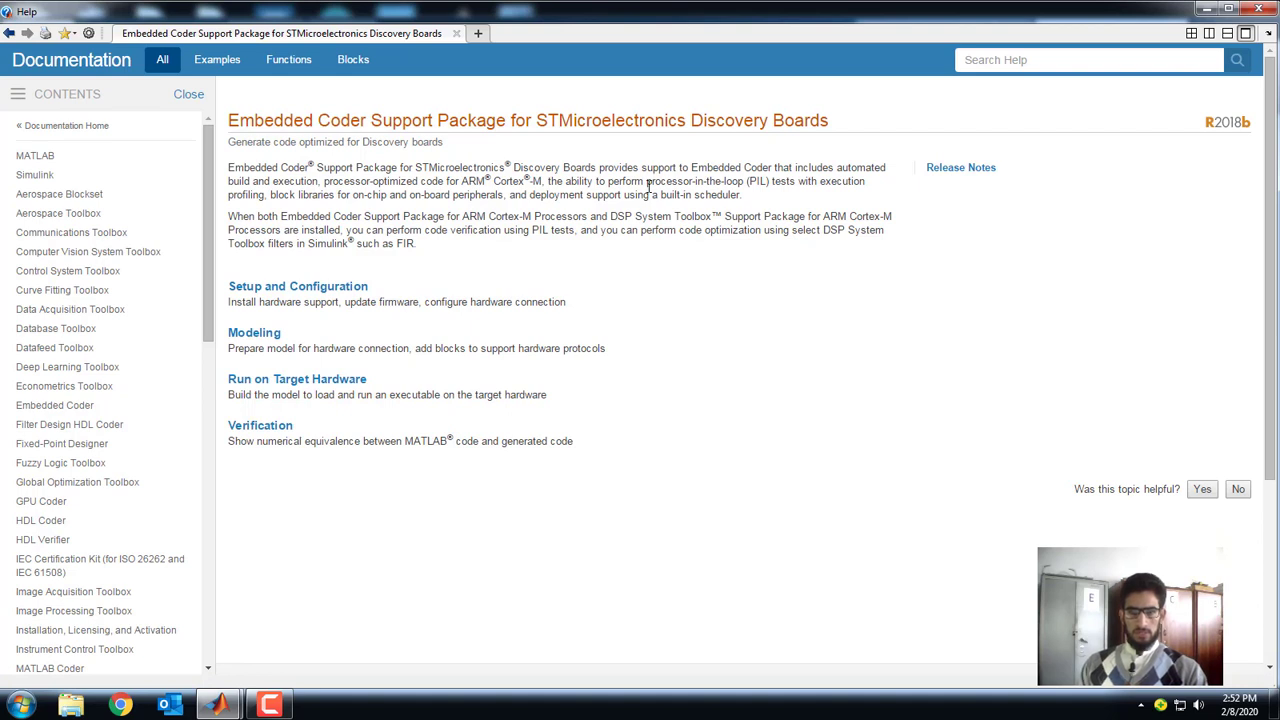
Highlight the phrases processor-in-the-loop (PIL), DSP and ARM Cortex-M in the overview
drag(646, 181, 765, 182)
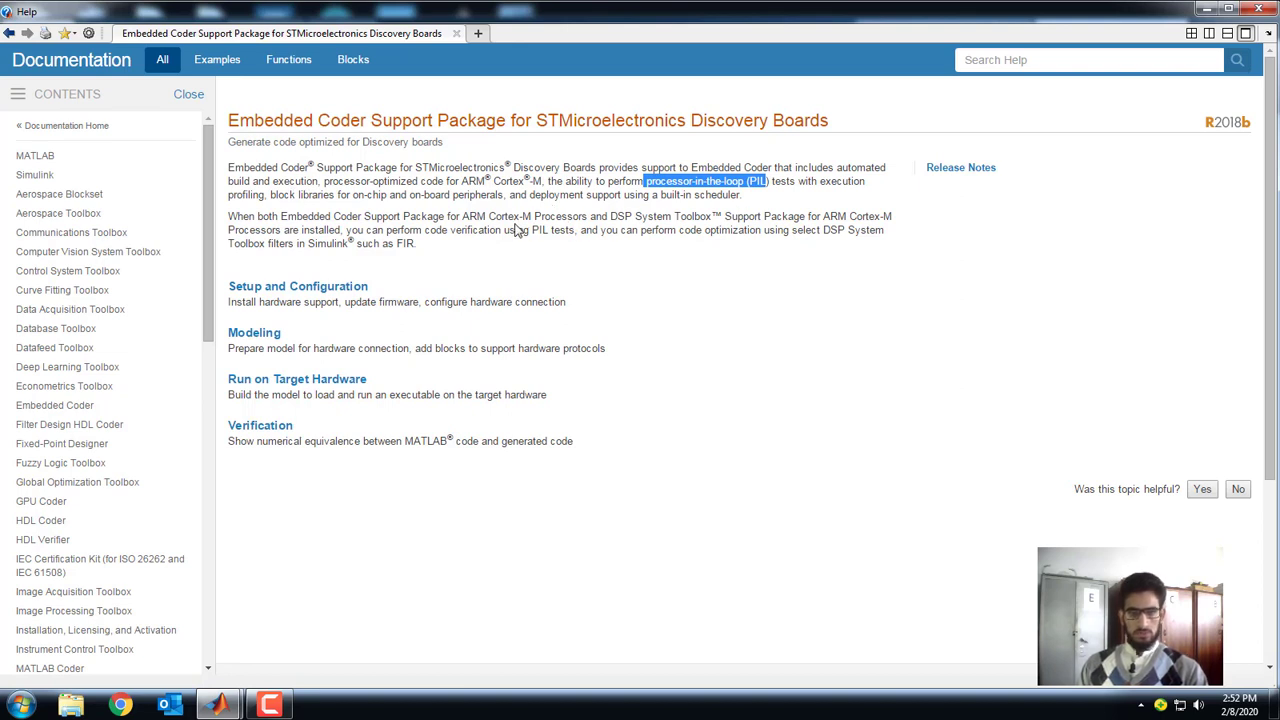
drag(607, 217, 633, 217)
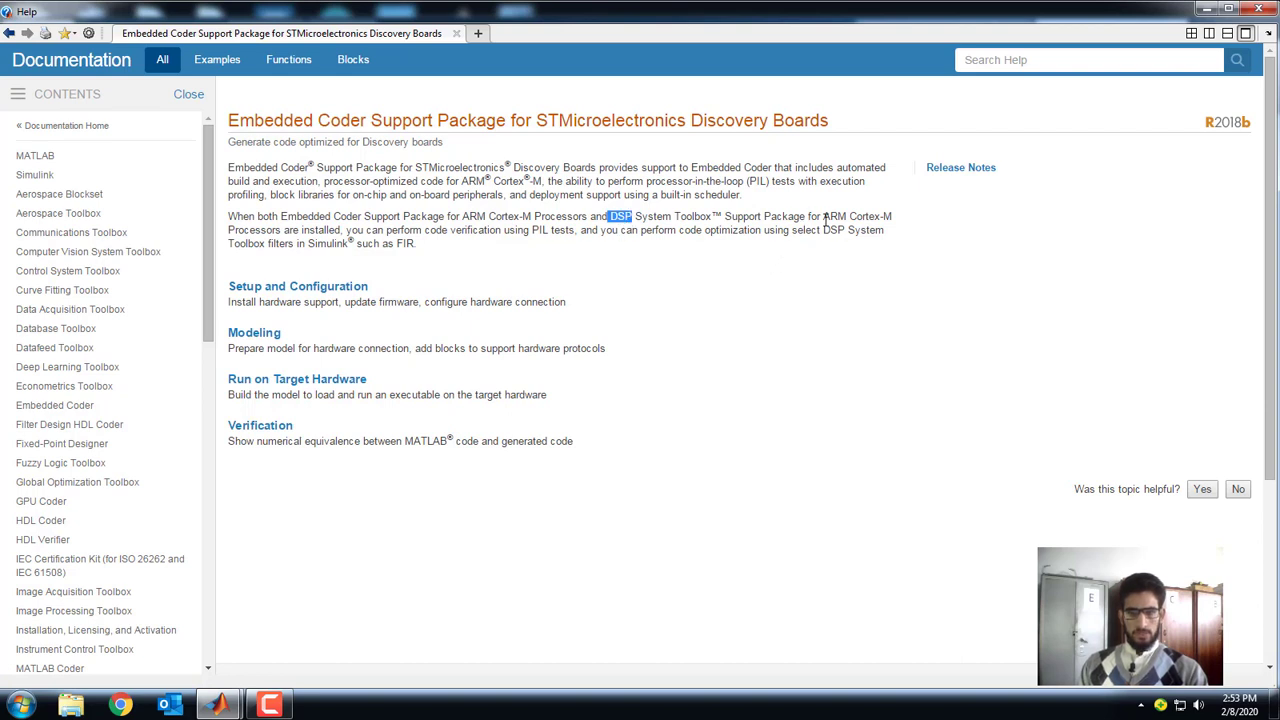
drag(823, 217, 893, 218)
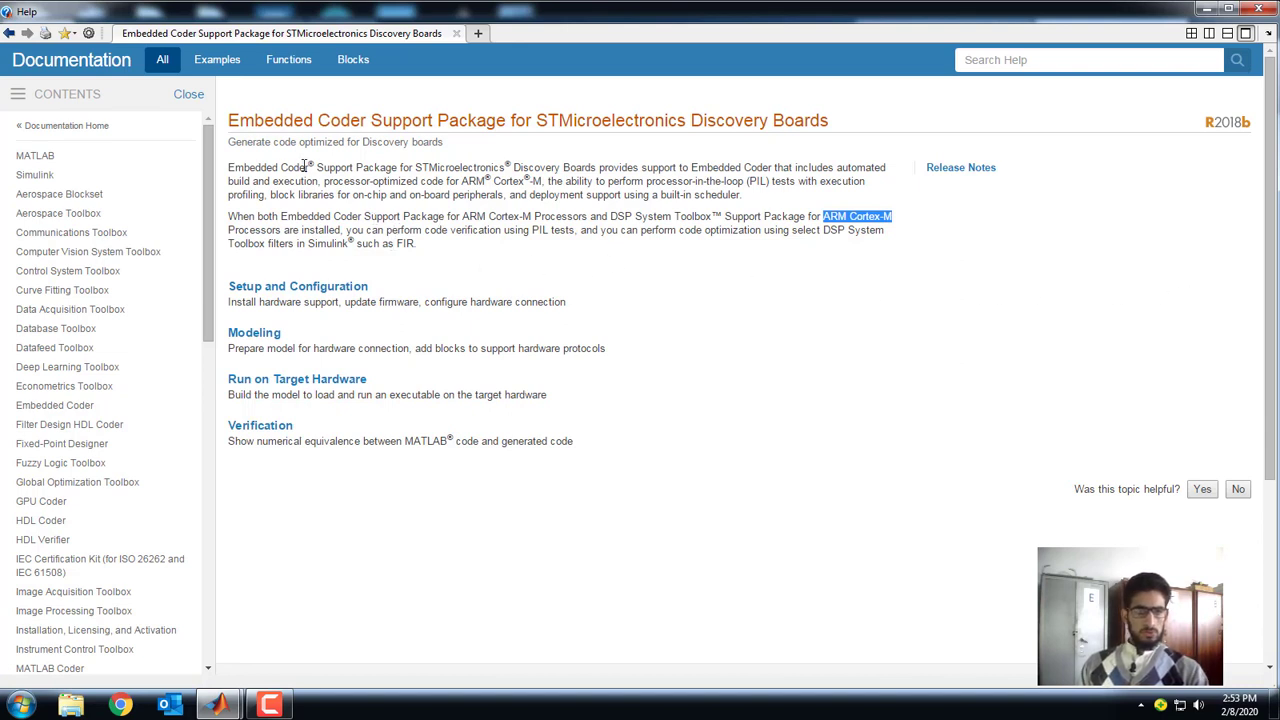
Show the support package's Examples list with the Help window maximized
click(224, 68)
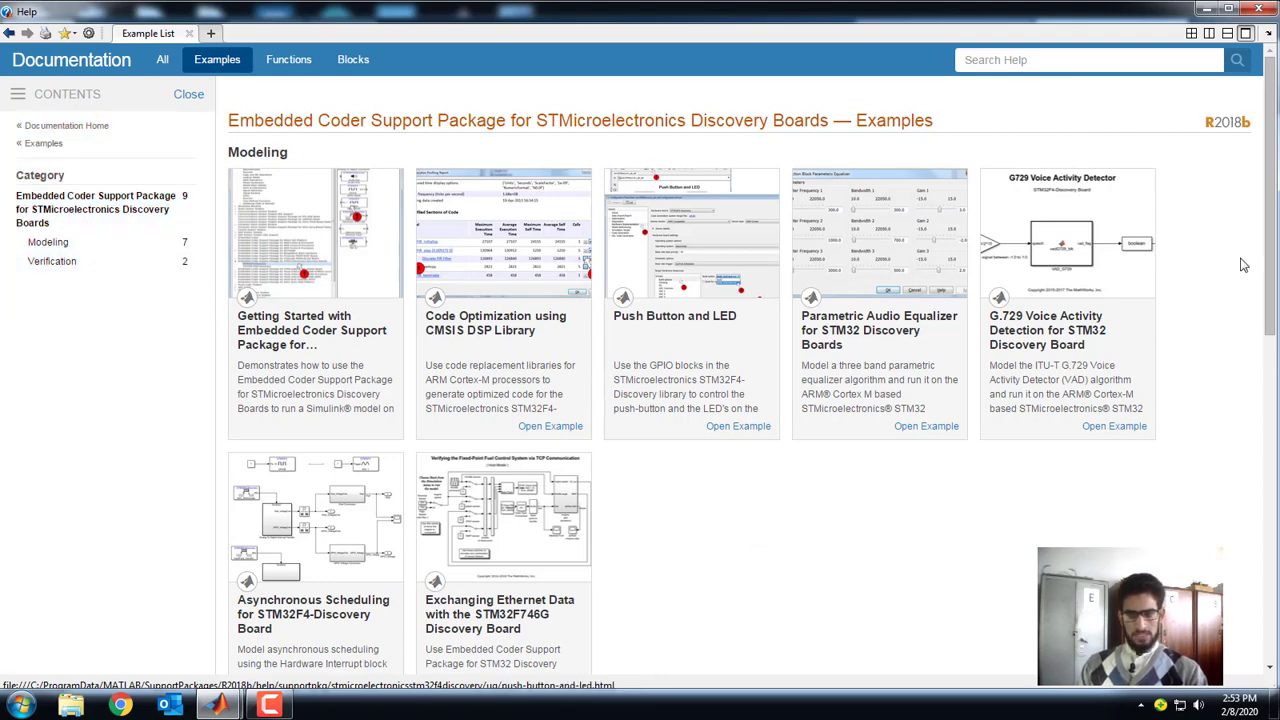
click(1228, 8)
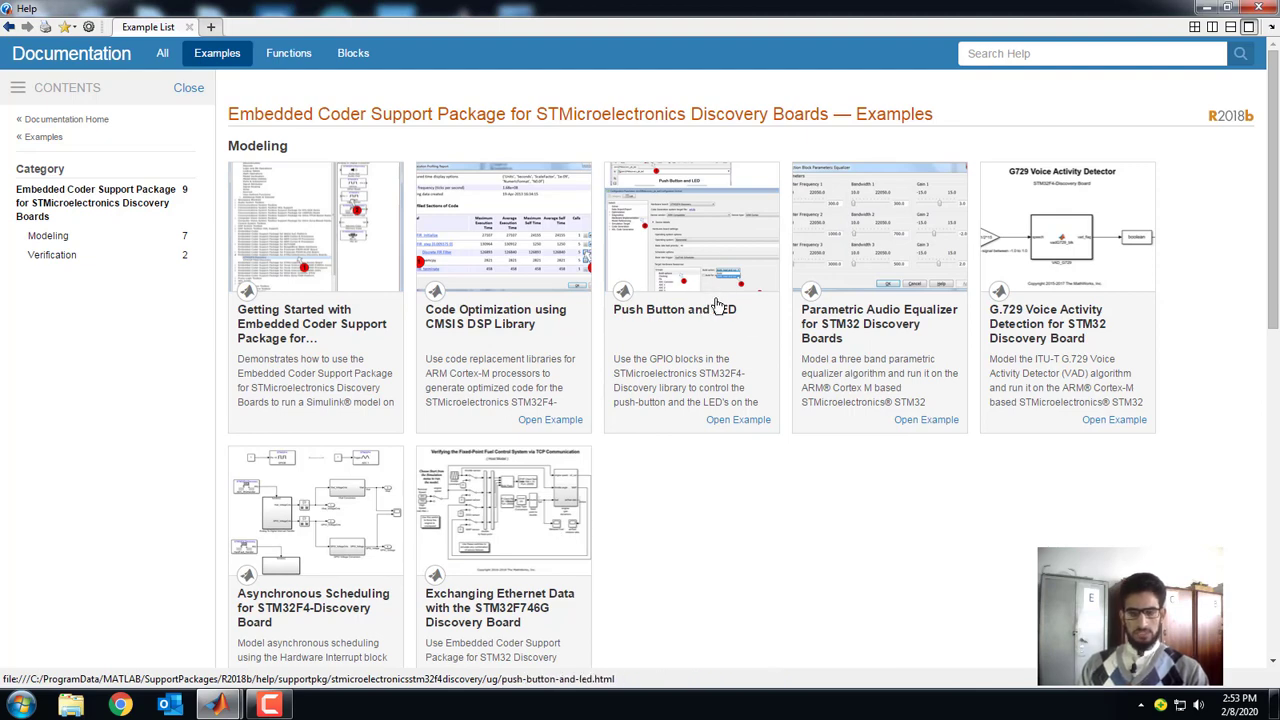
click(633, 323)
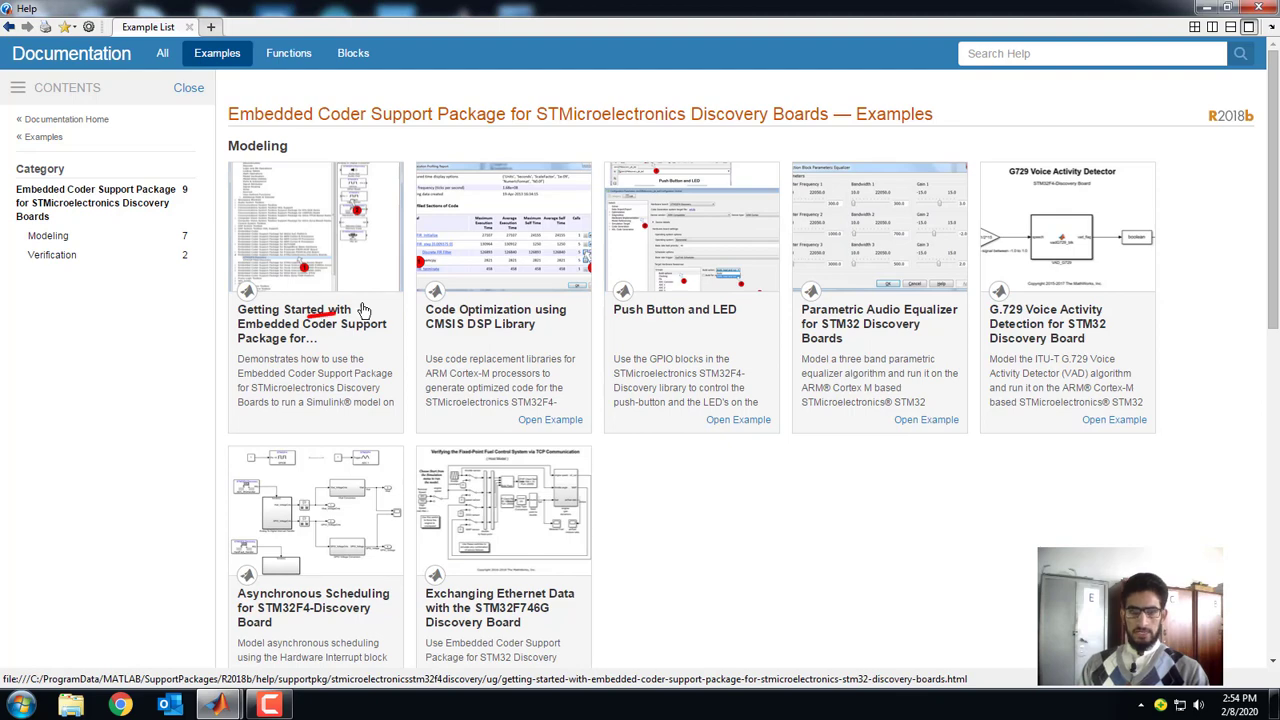
mouse_move(306, 317)
mouse_down()
mouse_move(462, 306)
mouse_move(418, 356)
mouse_up()
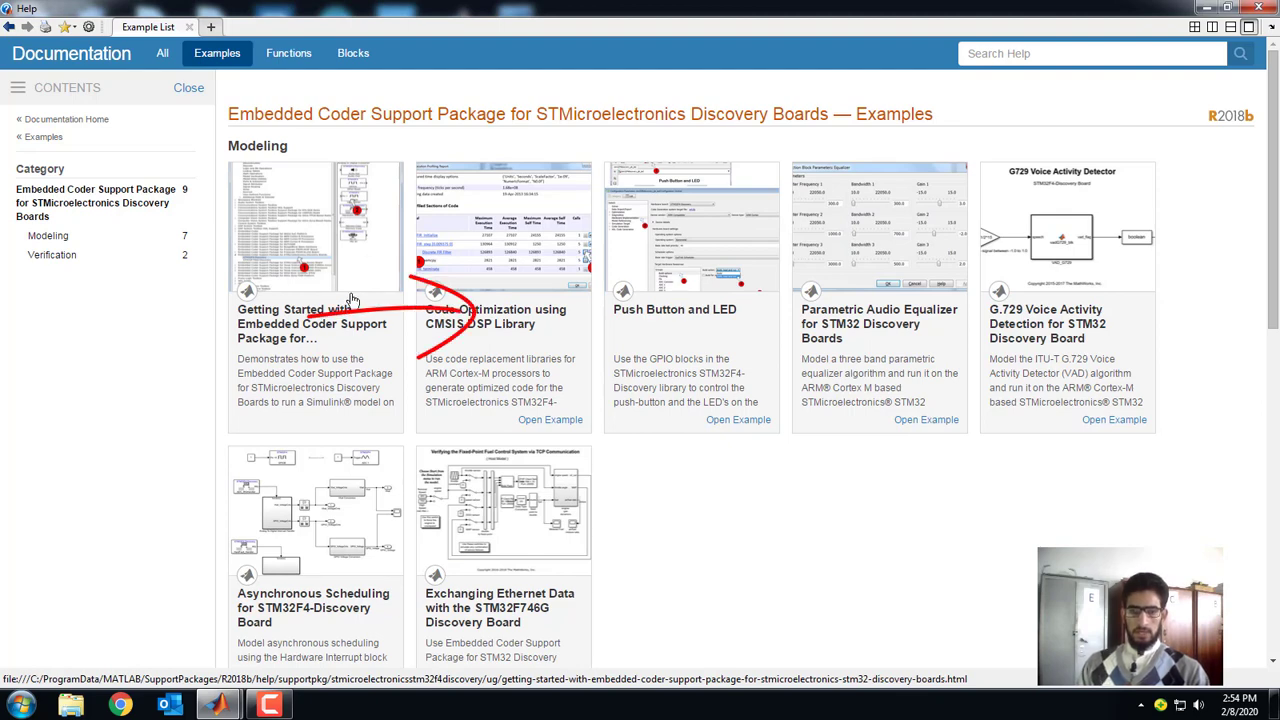
key(b)
mouse_move(478, 244)
mouse_down()
mouse_move(662, 236)
mouse_move(620, 293)
mouse_up()
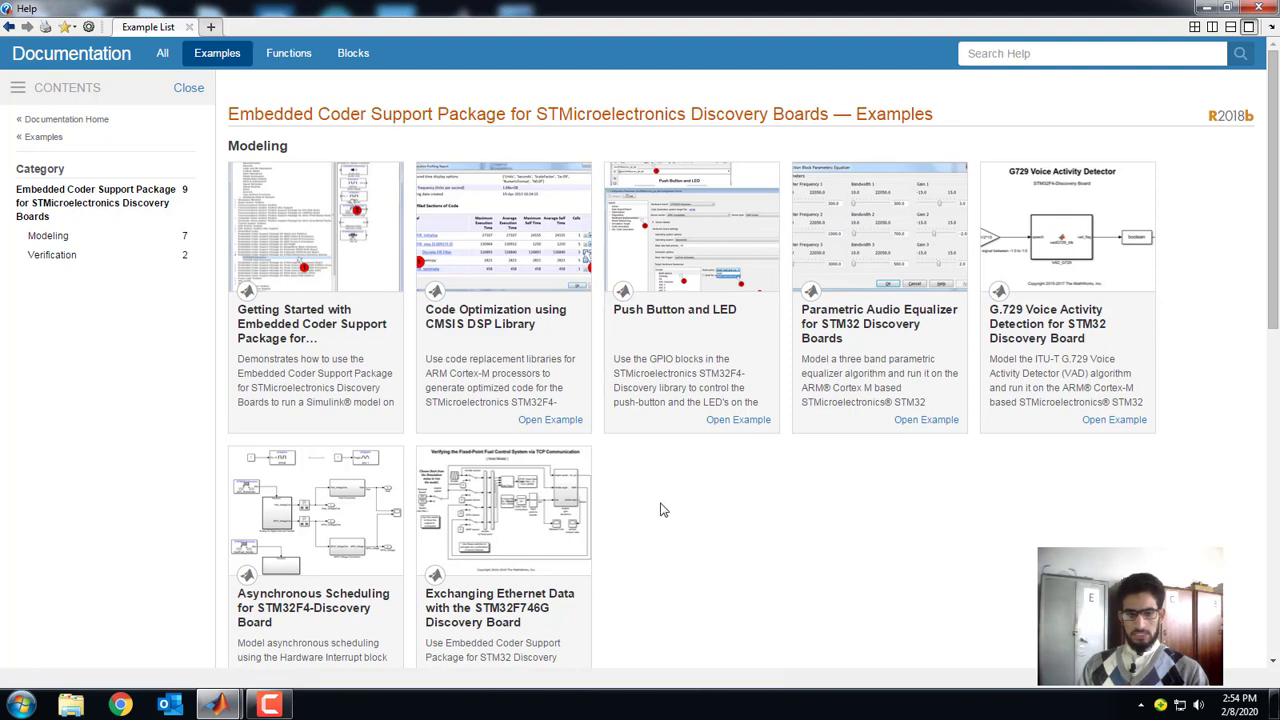
Scroll through the seven Modeling and two Verification examples
scroll(660, 510, down, 1)
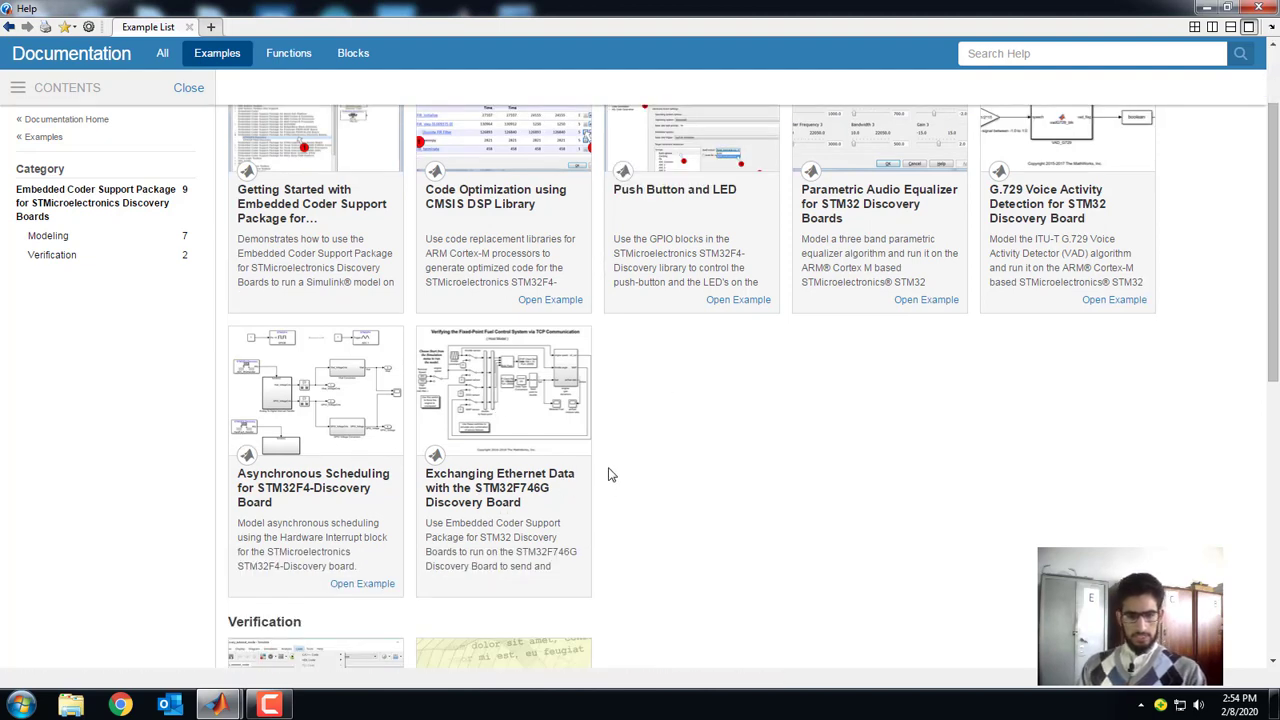
scroll(612, 474, down, 3)
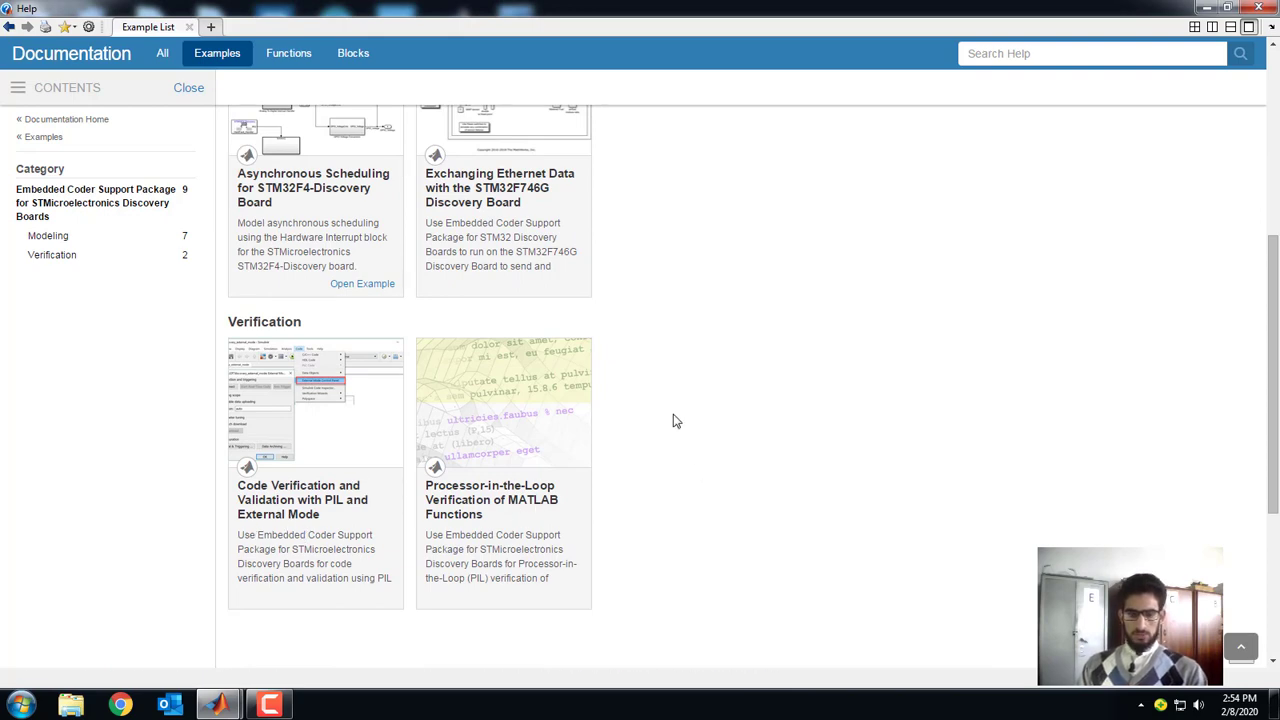
scroll(673, 421, up, 2)
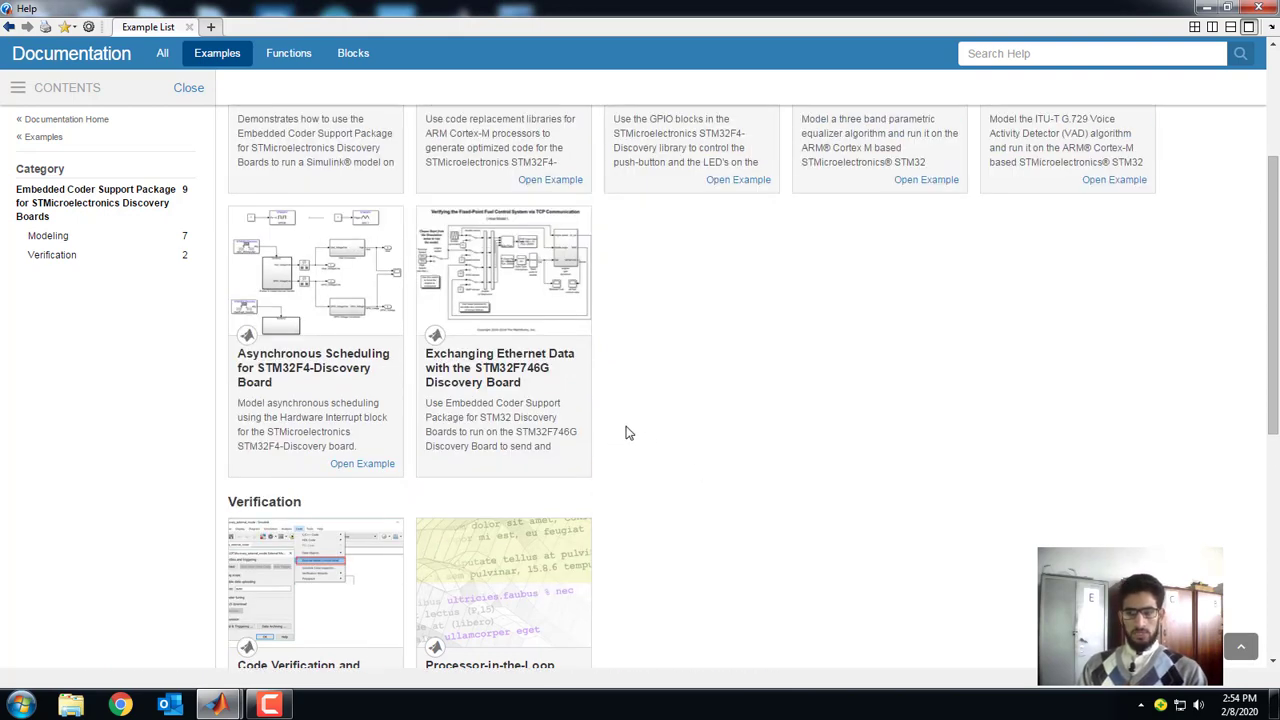
scroll(620, 434, up, 1)
scroll(635, 440, up, 1)
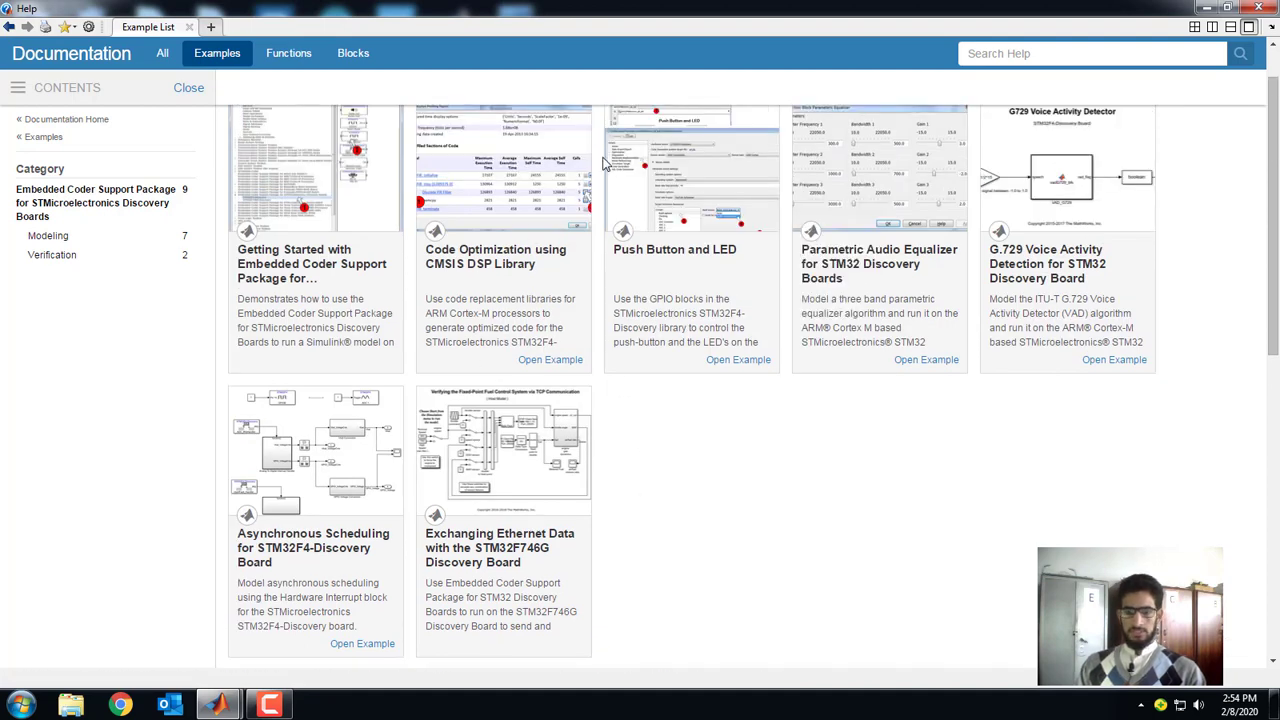
scroll(717, 452, up, 1)
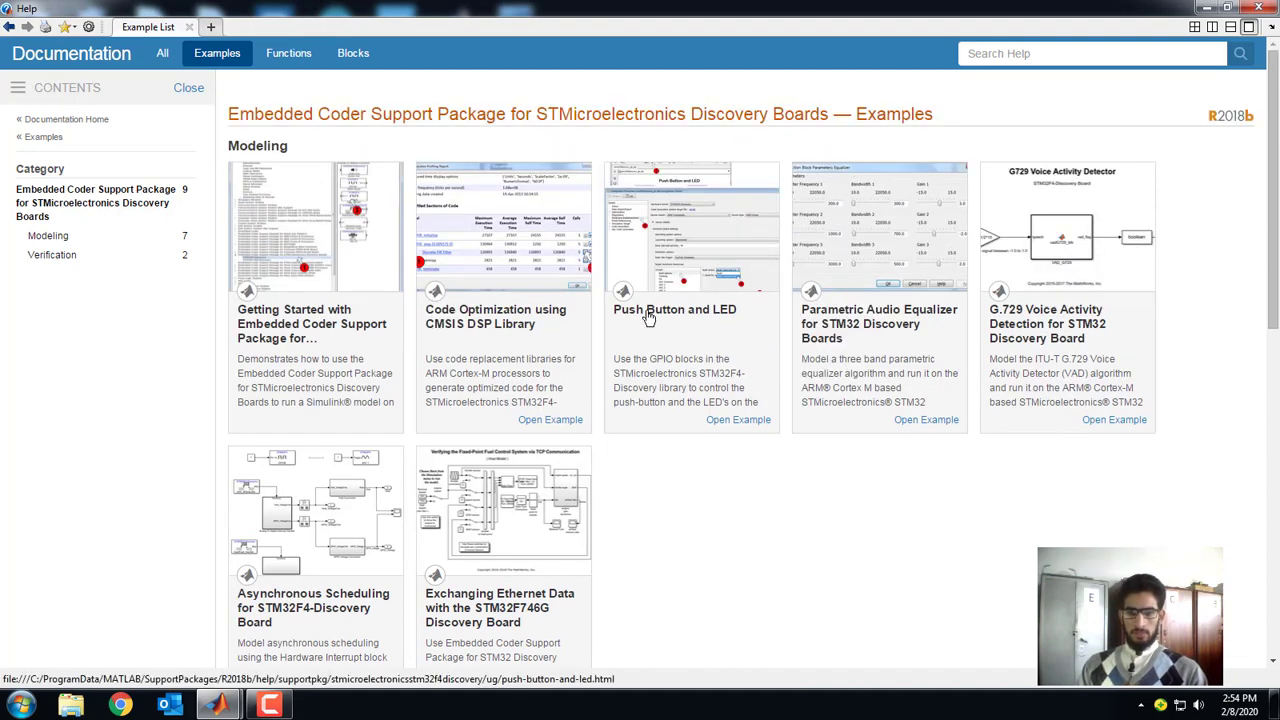
click(688, 300)
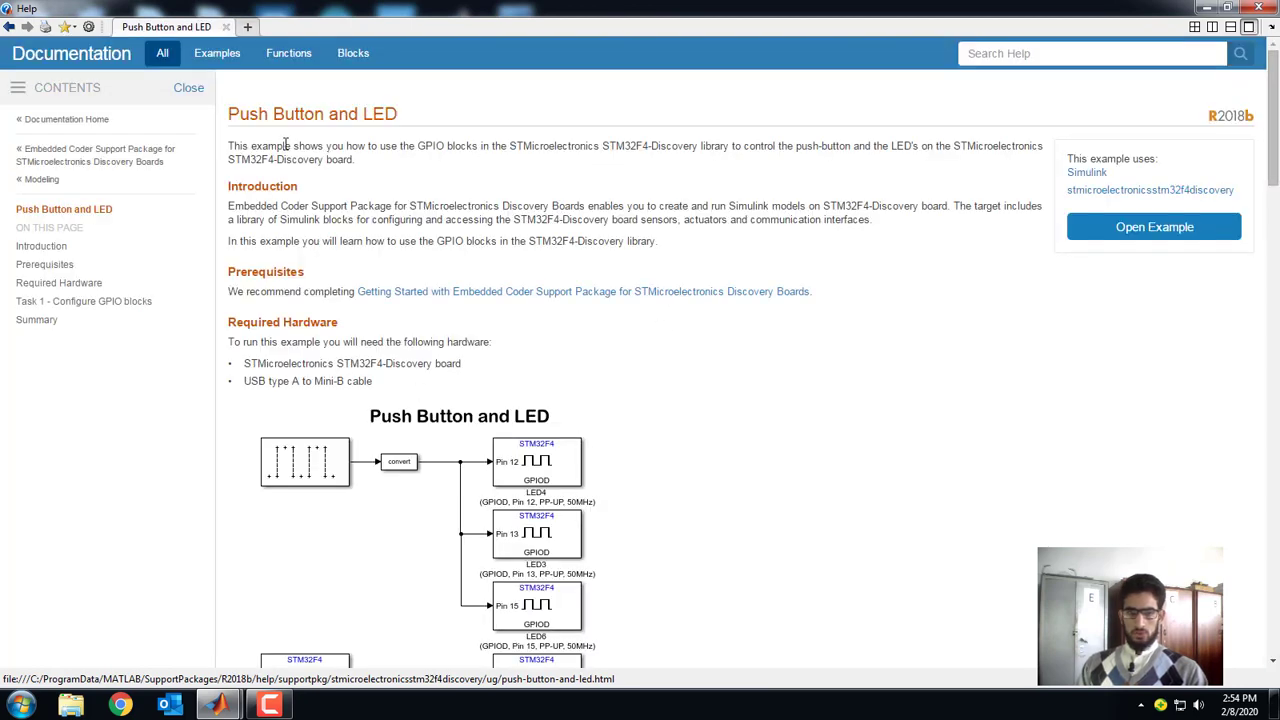
drag(346, 178, 500, 242)
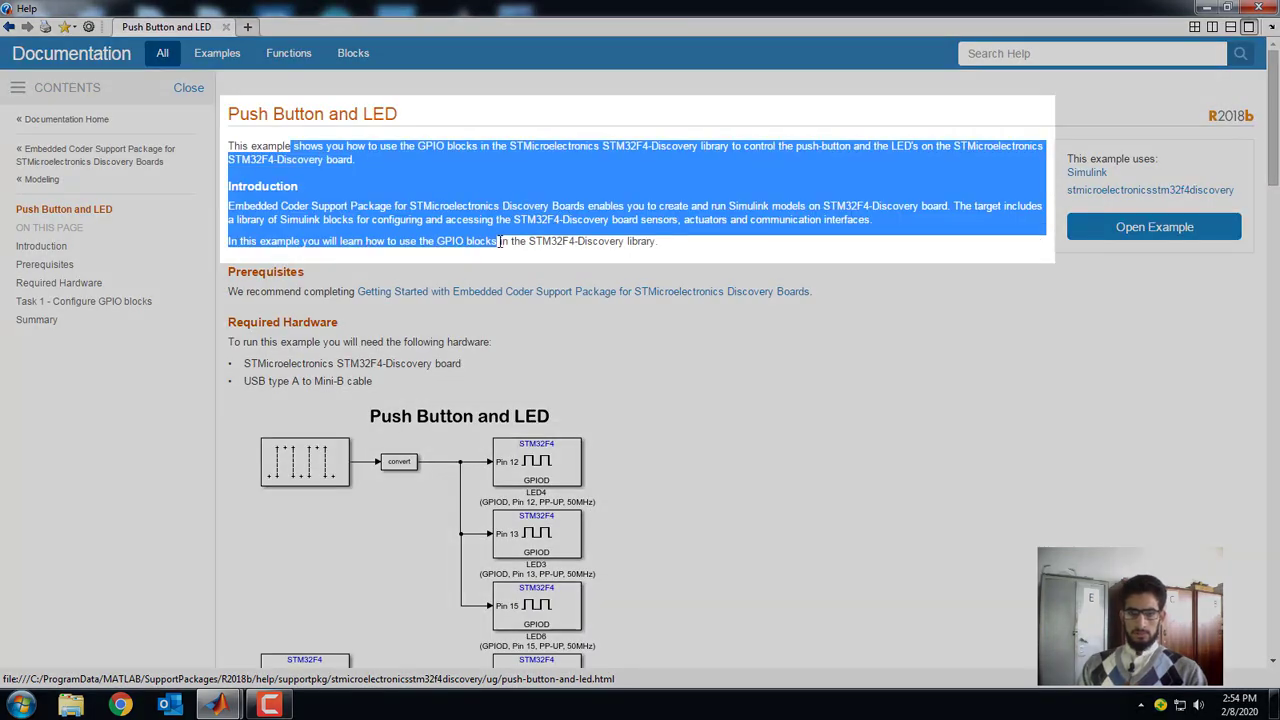
click(241, 141)
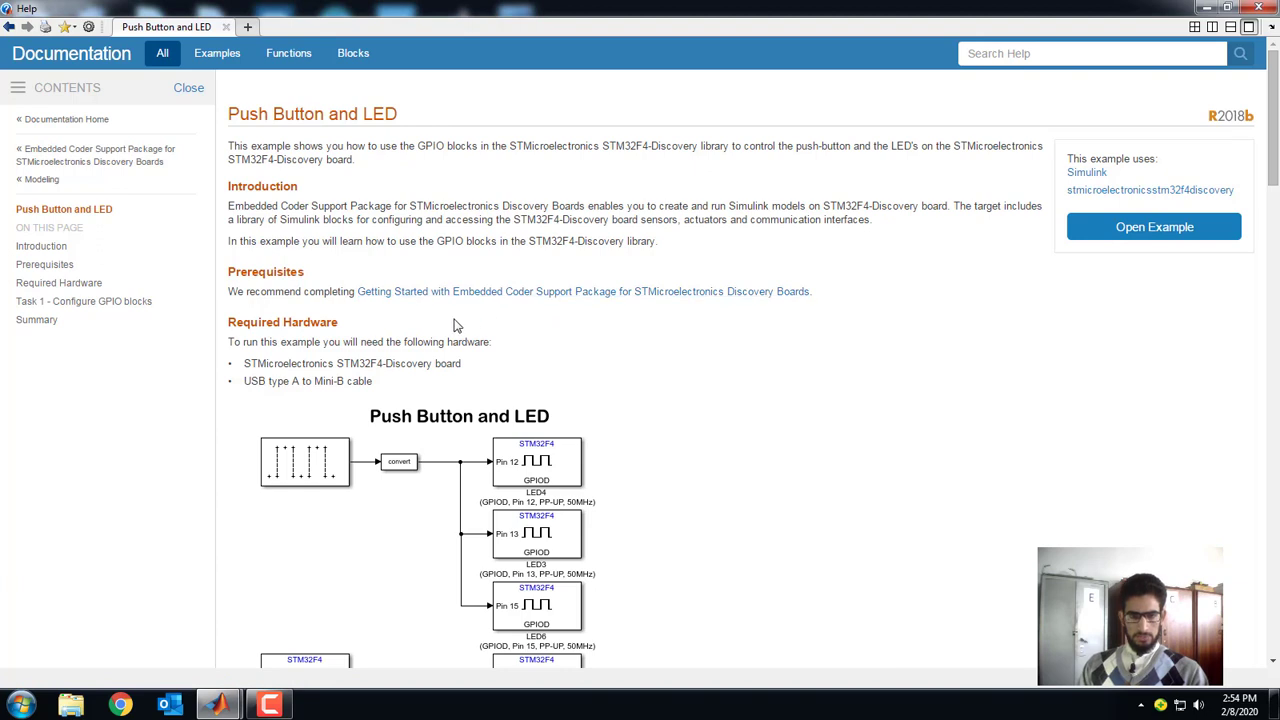
scroll(404, 324, down, 1)
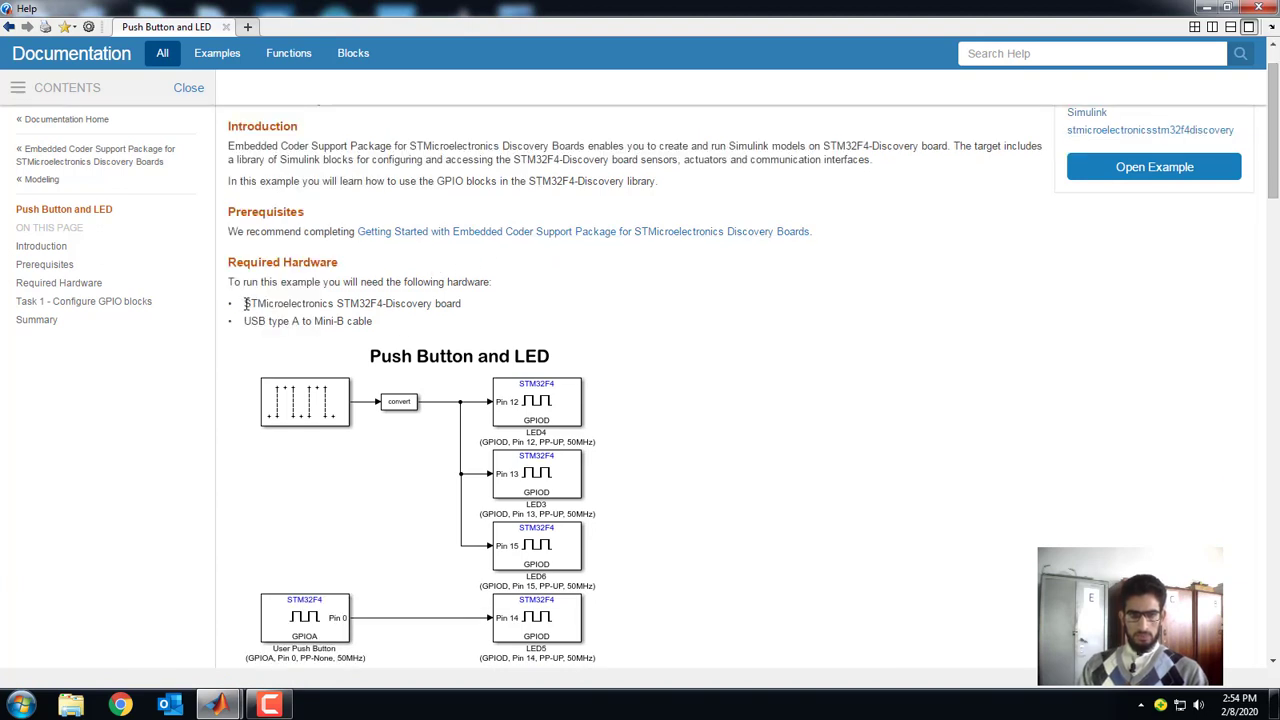
drag(246, 303, 352, 305)
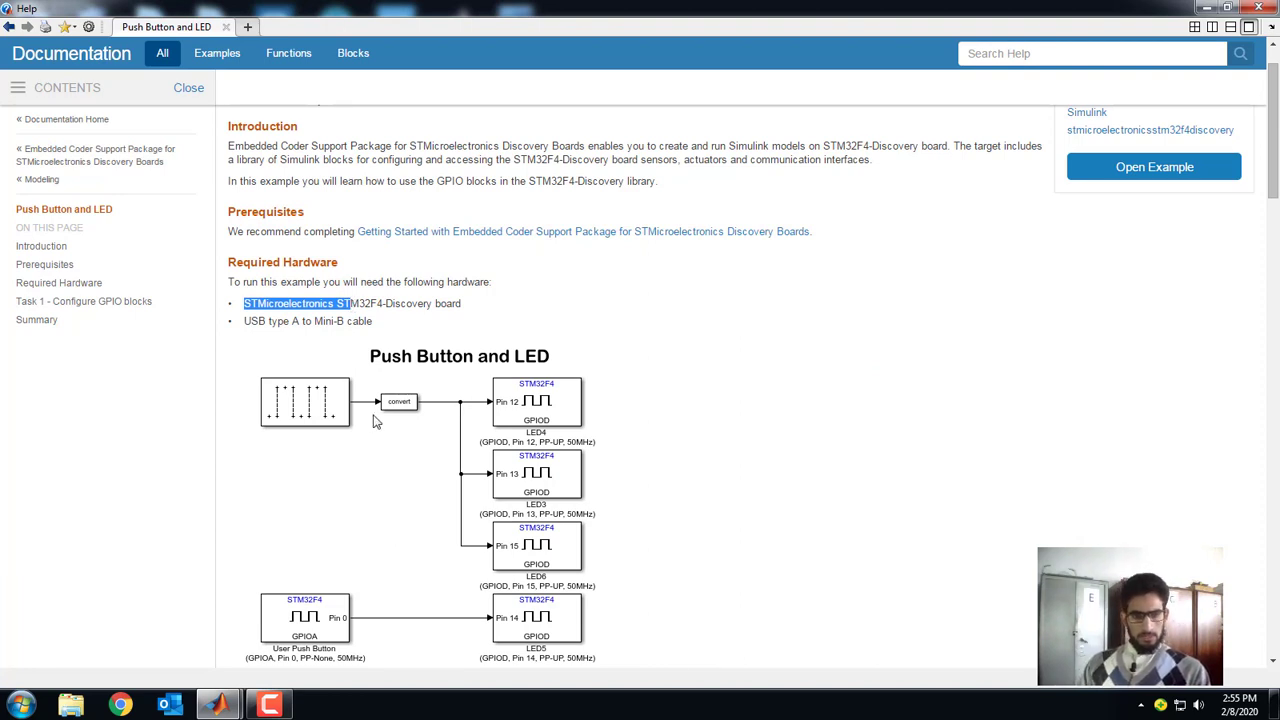
scroll(372, 414, down, 3)
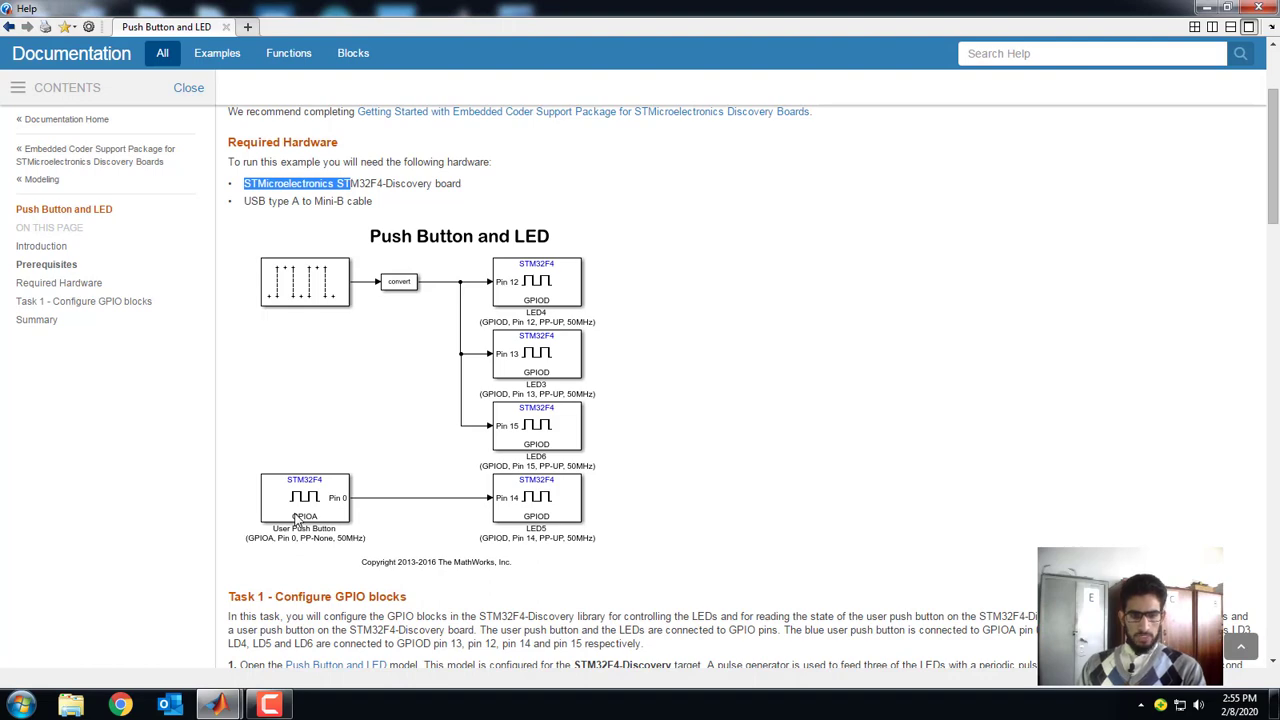
scroll(297, 513, down, 3)
scroll(293, 490, down, 5)
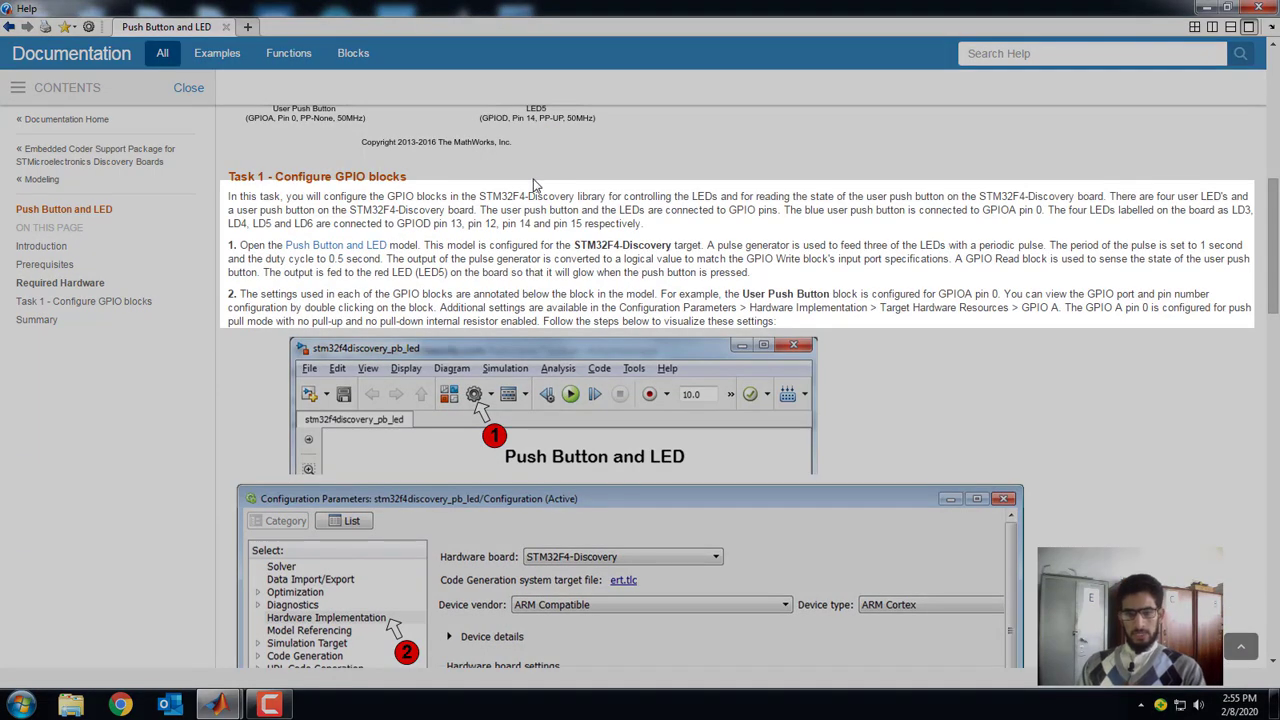
drag(525, 196, 577, 304)
click(573, 306)
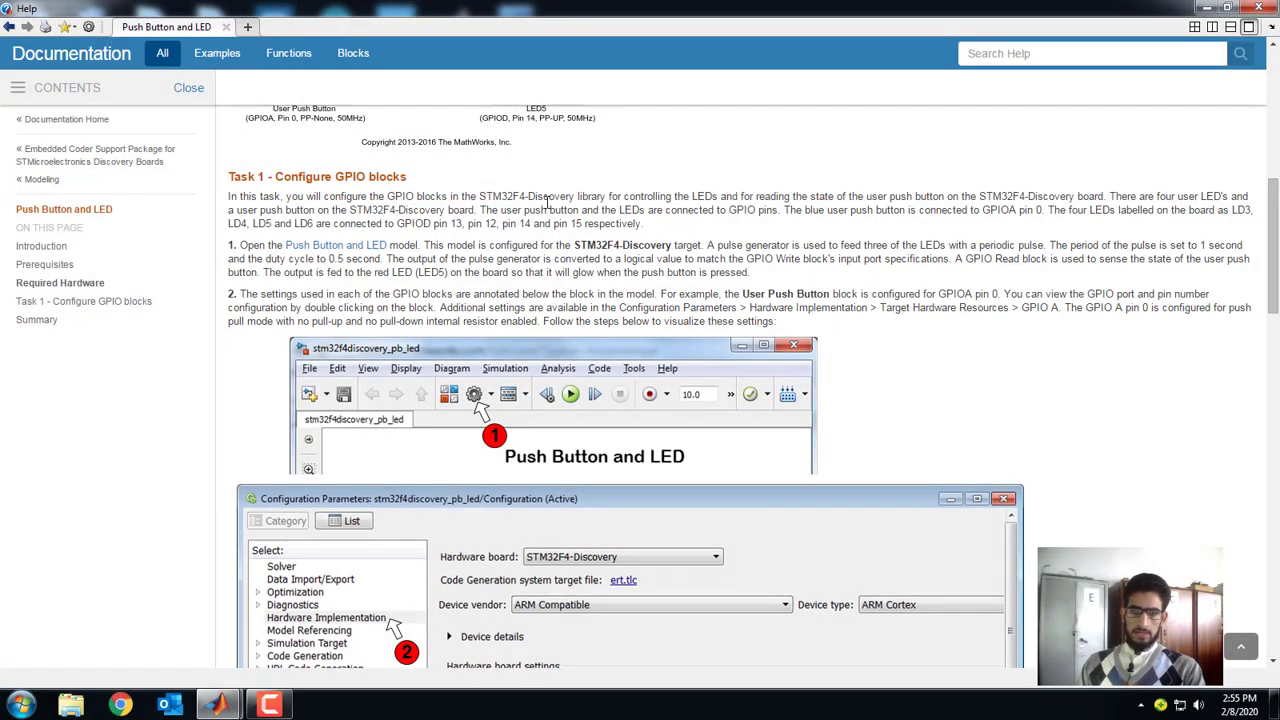
drag(552, 196, 574, 266)
click(572, 272)
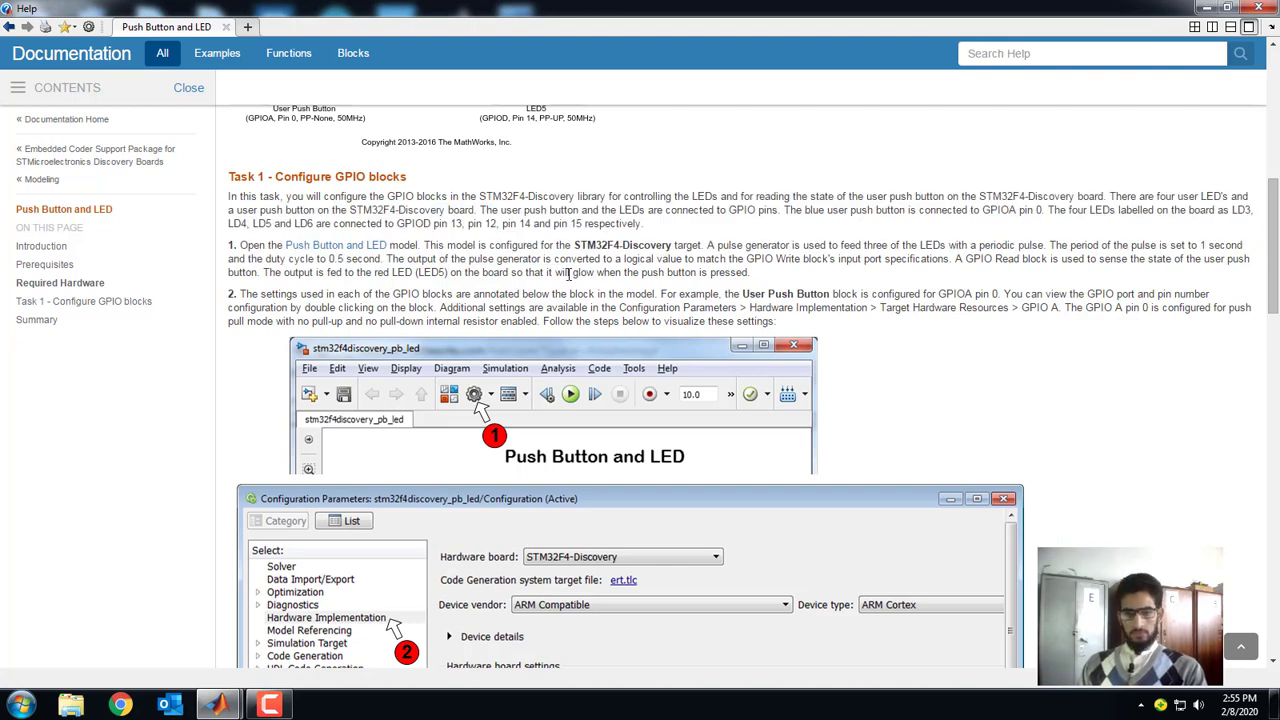
scroll(568, 272, down, 1)
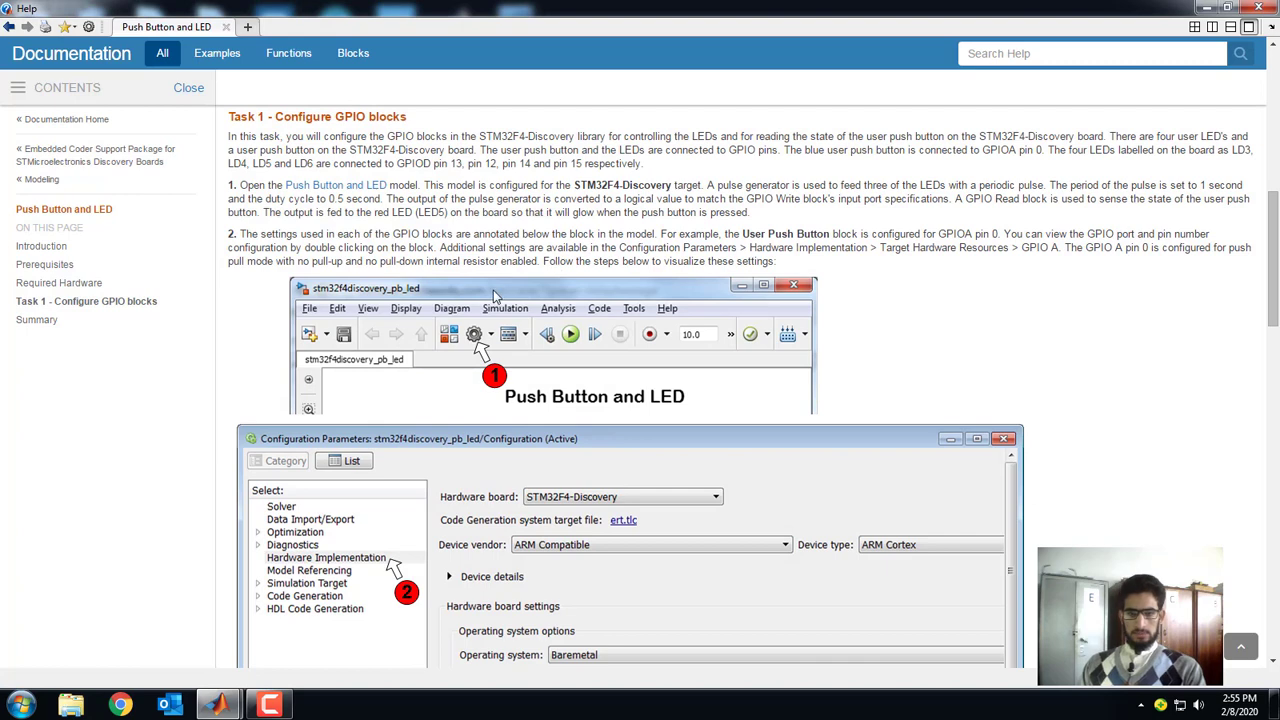
scroll(559, 246, down, 2)
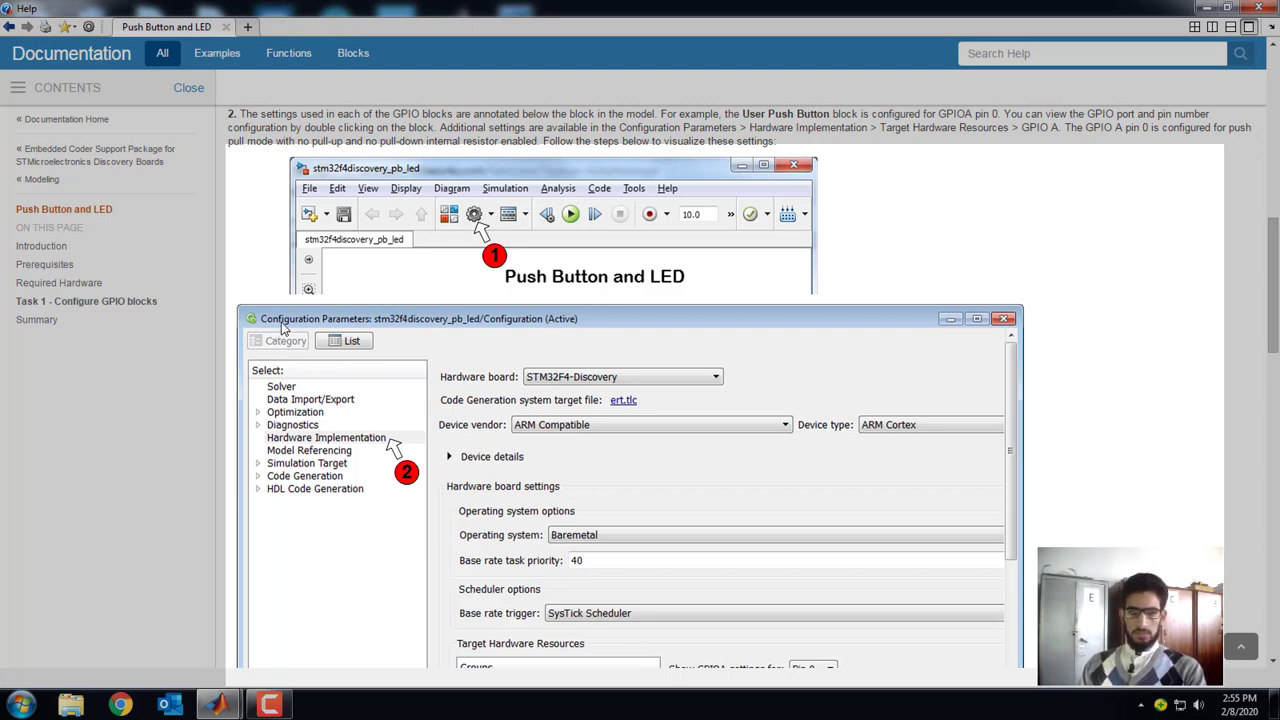
scroll(430, 345, down, 3)
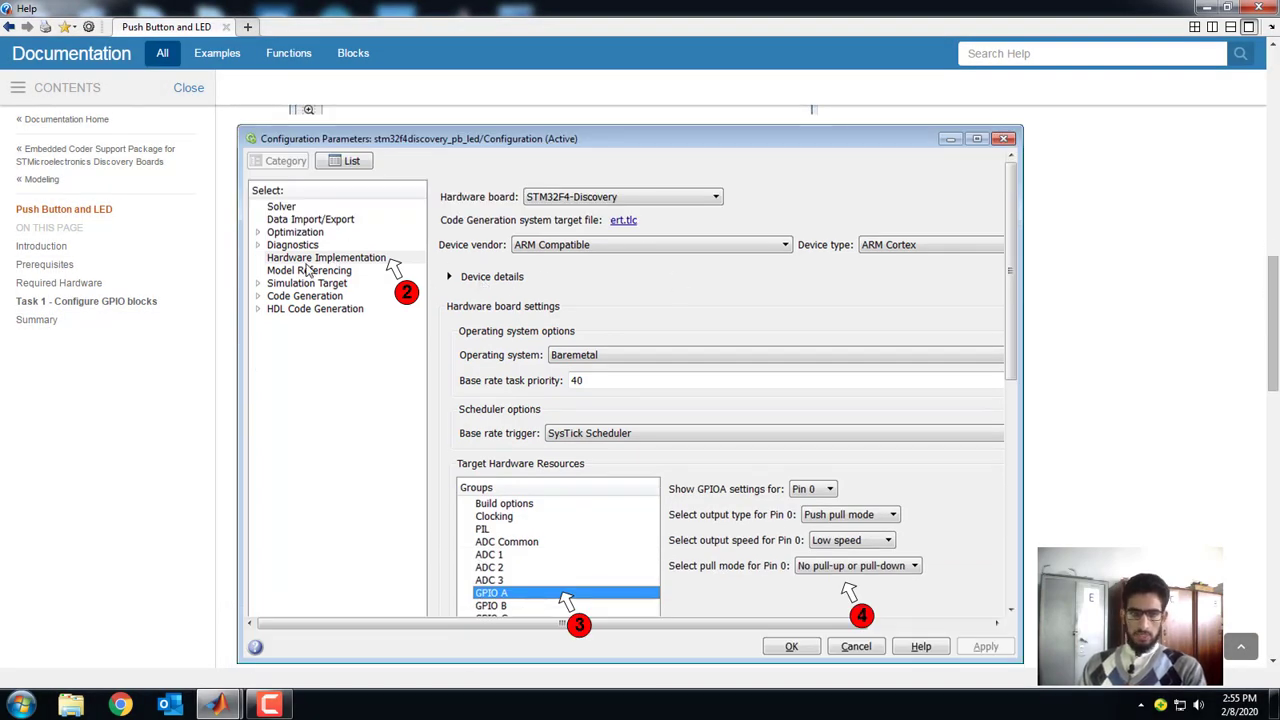
scroll(530, 360, down, 4)
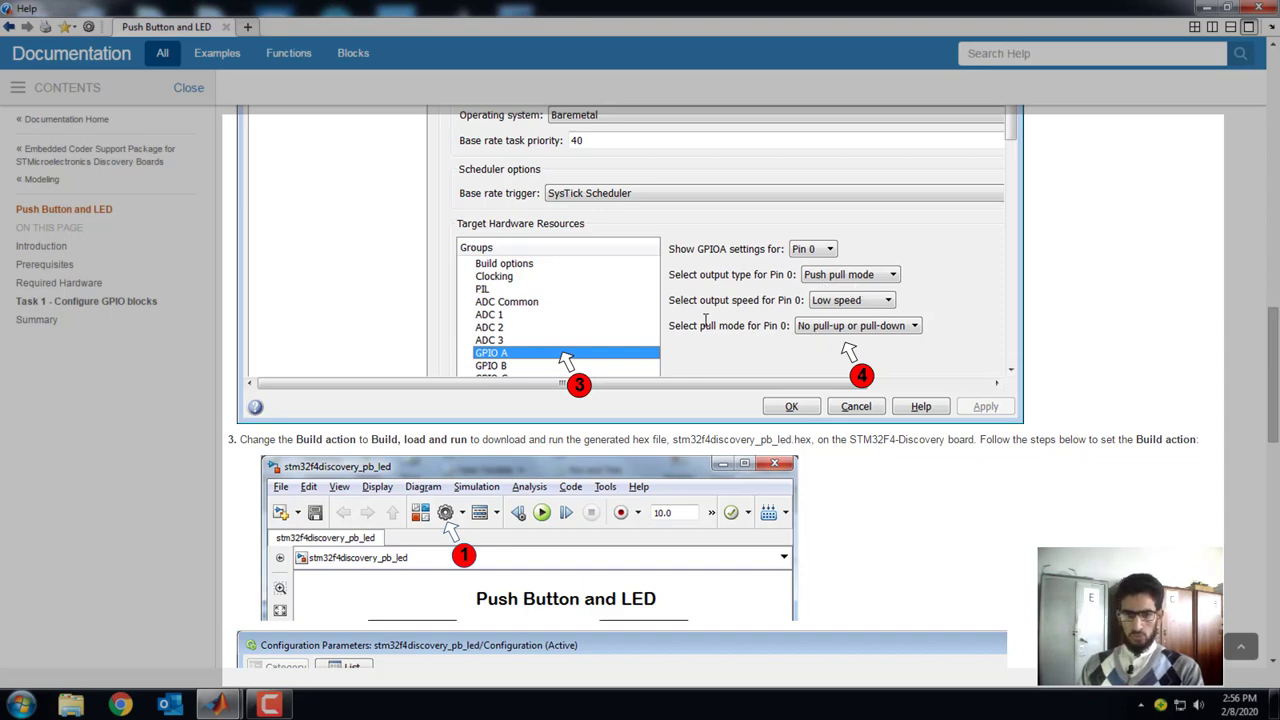
scroll(705, 319, down, 3)
scroll(455, 292, down, 2)
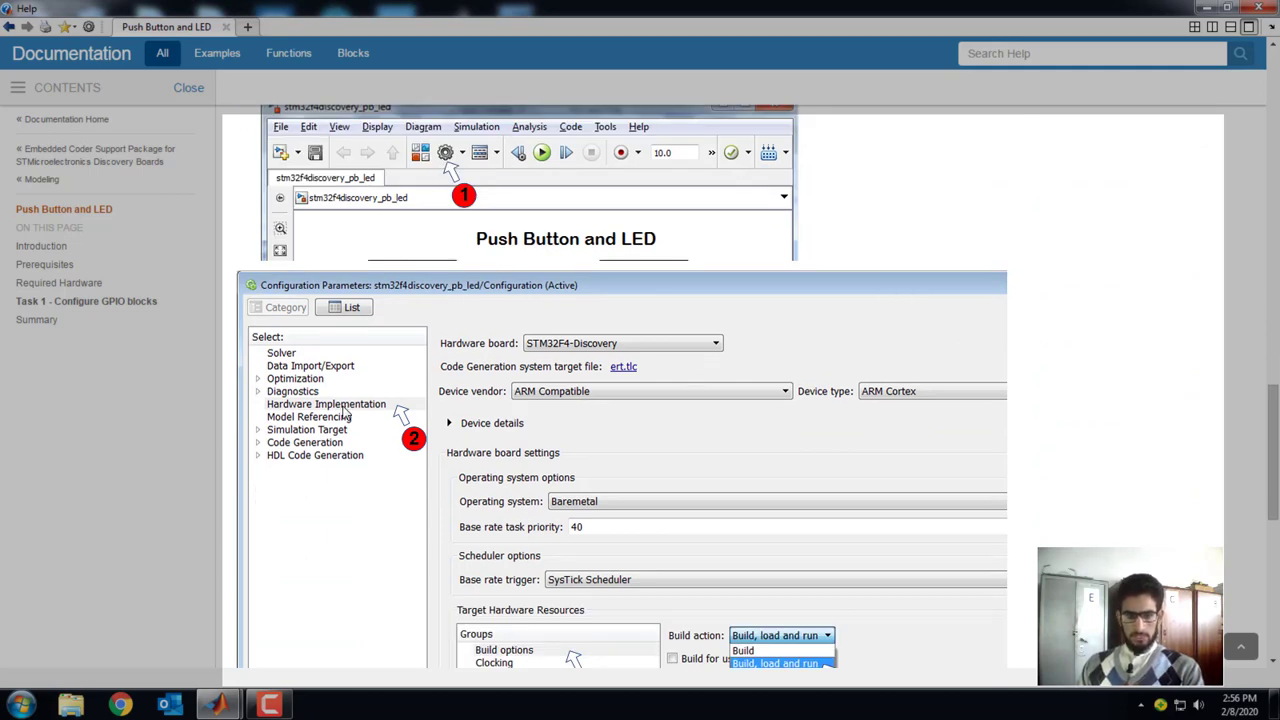
scroll(755, 372, down, 3)
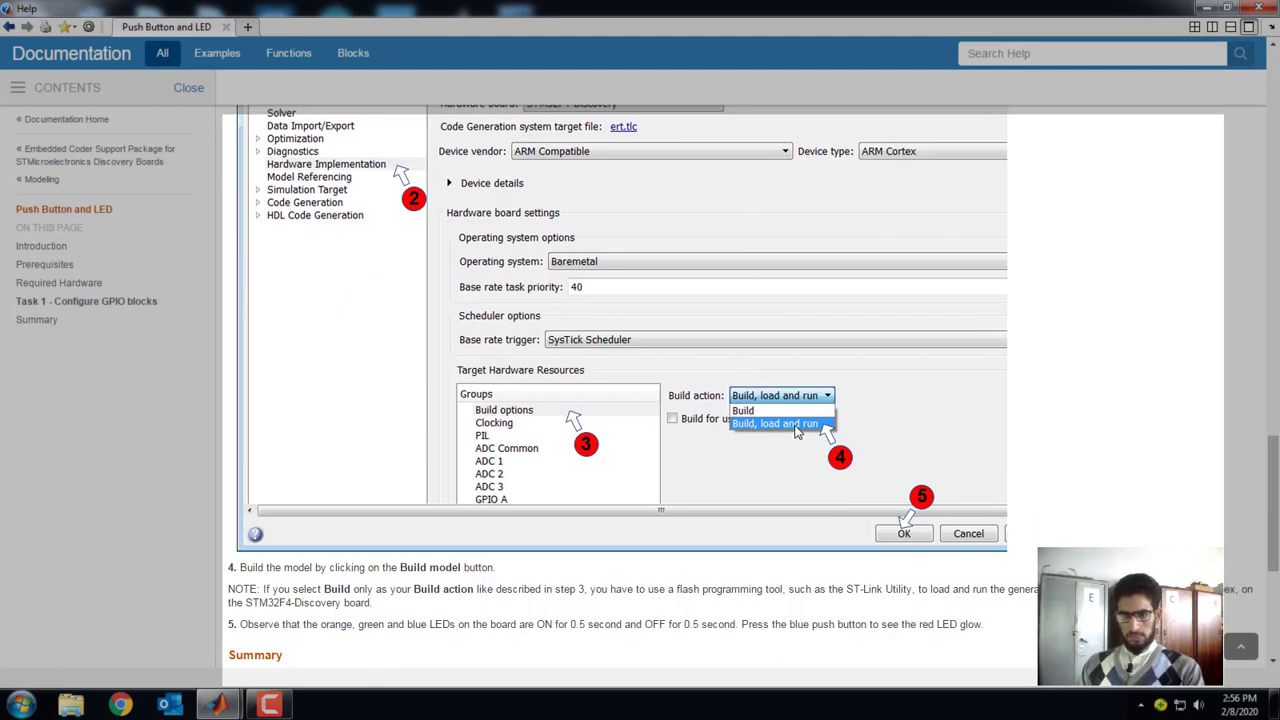
scroll(818, 432, down, 5)
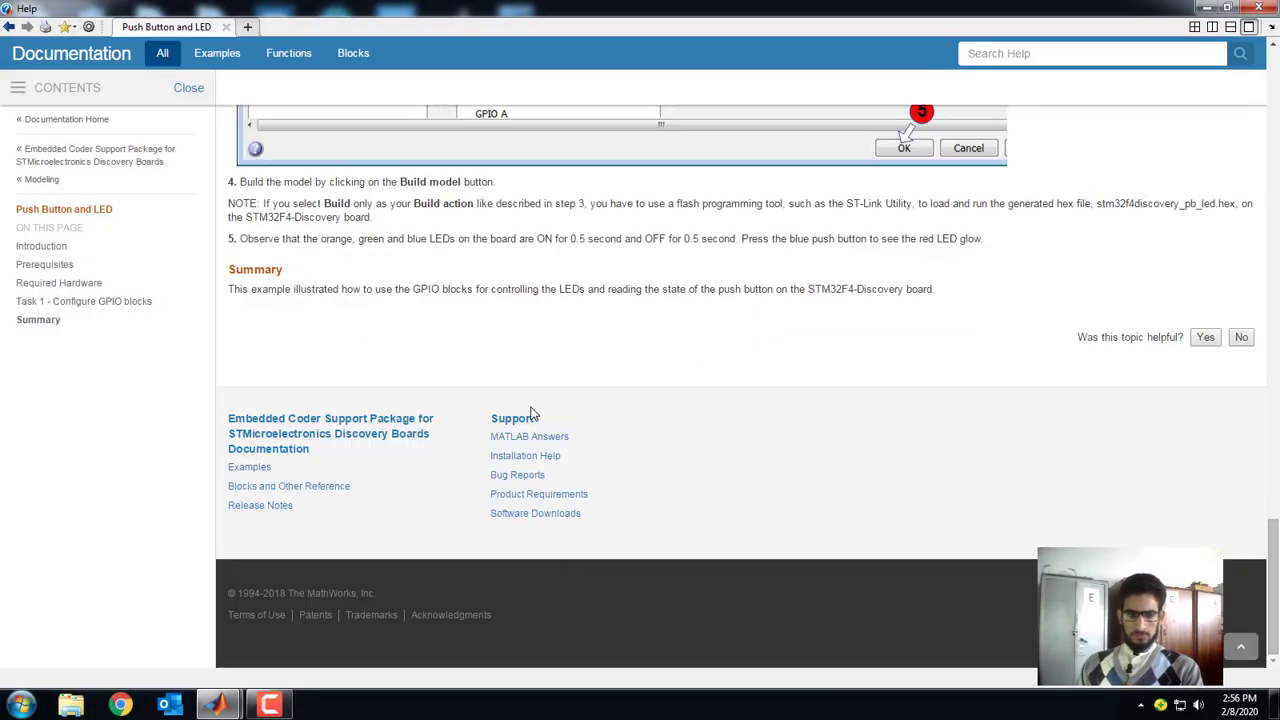
scroll(840, 389, up, 15)
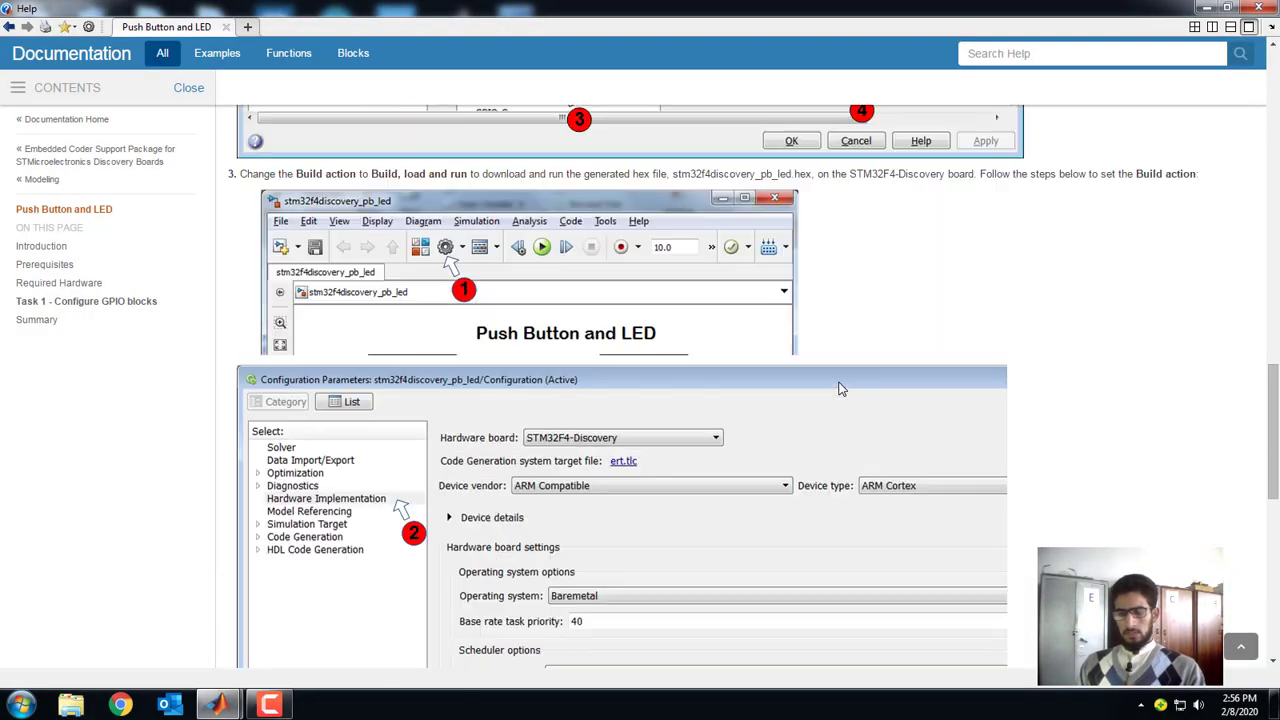
scroll(840, 389, up, 15)
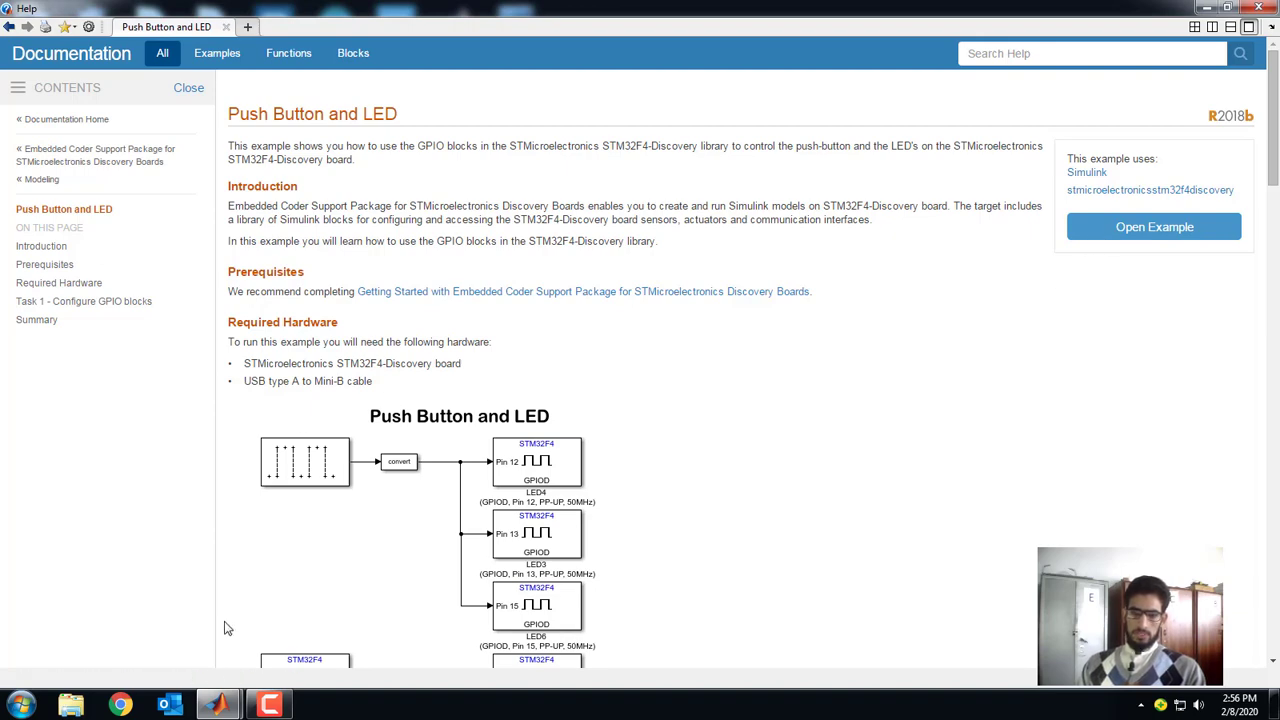
Switch back to the MATLAB window showing the Push Button and LED example
mouse_move(216, 705)
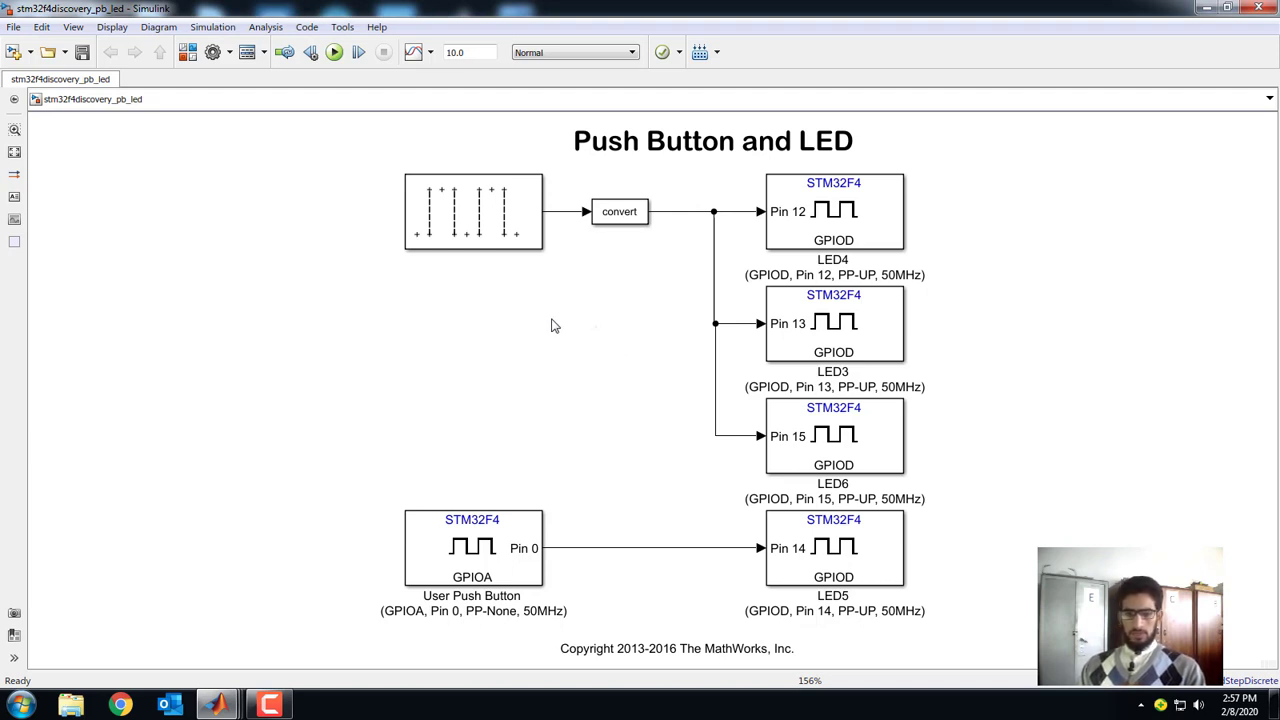
Open the Pulse Generator parameters and review Period 10, Pulse width 5, Phase delay 0, Sample time 0.1
click(482, 225)
double_click(485, 232)
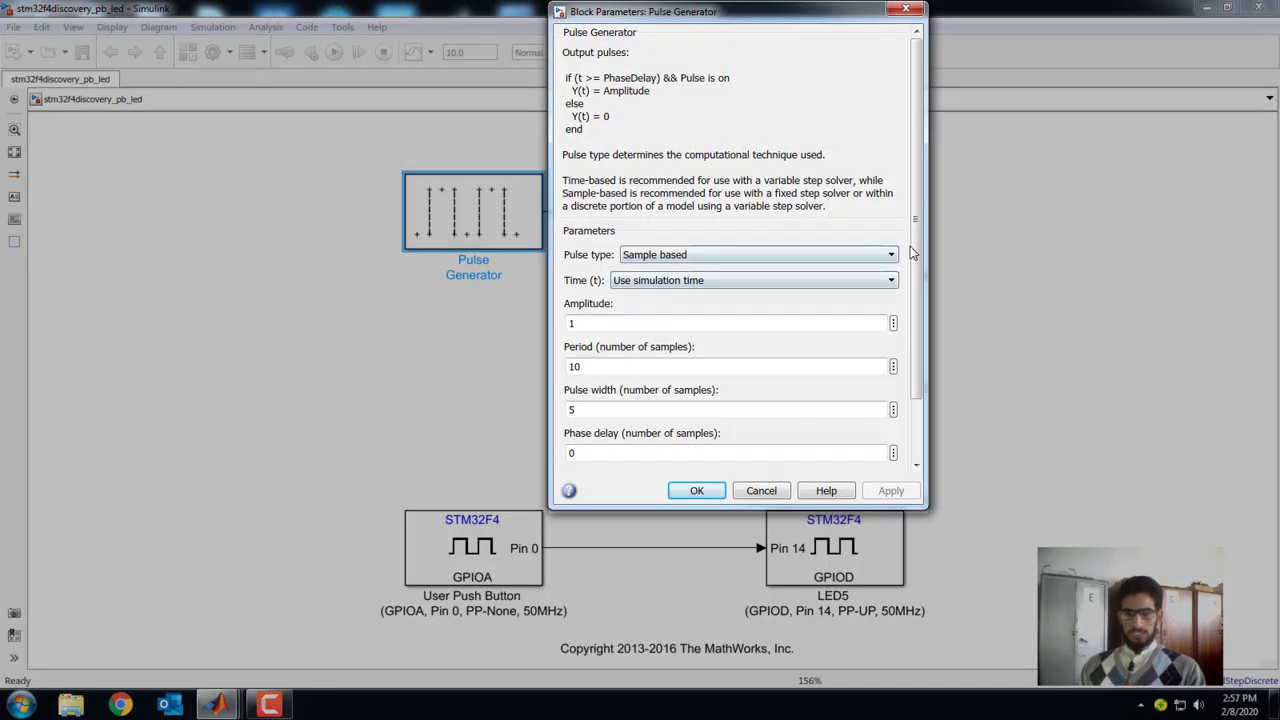
drag(915, 252, 918, 336)
double_click(569, 293)
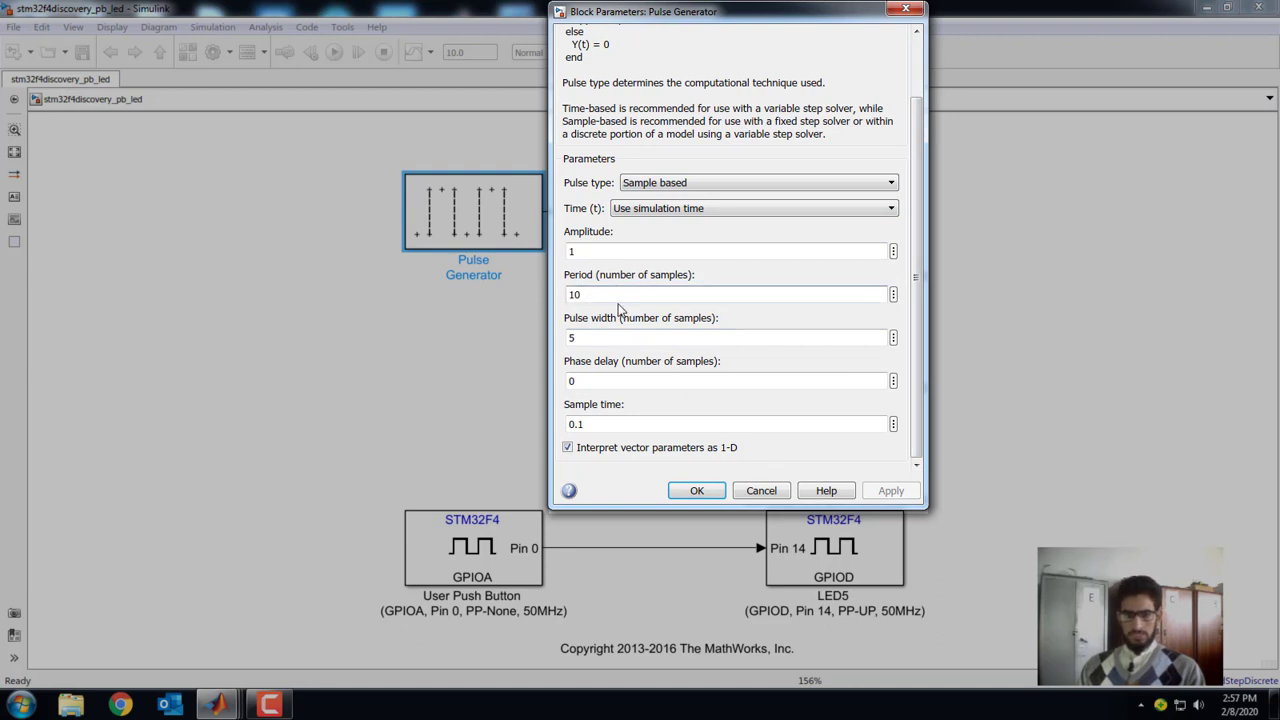
double_click(612, 339)
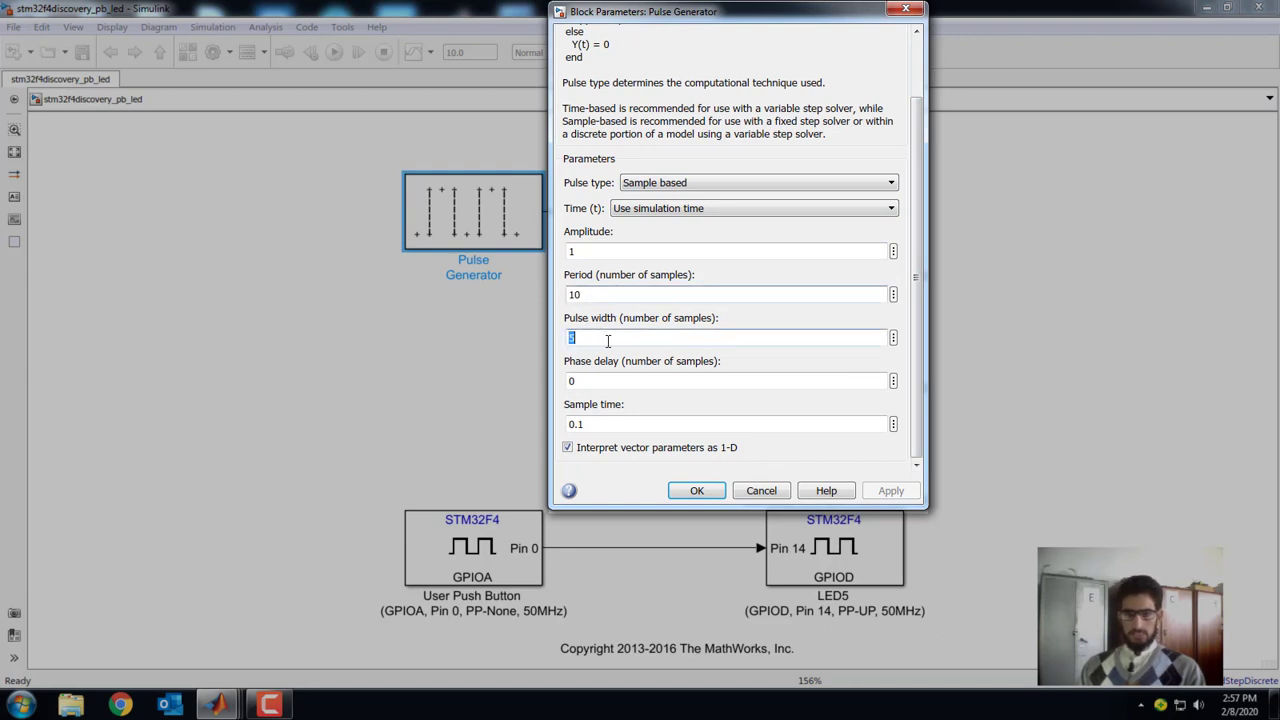
double_click(668, 382)
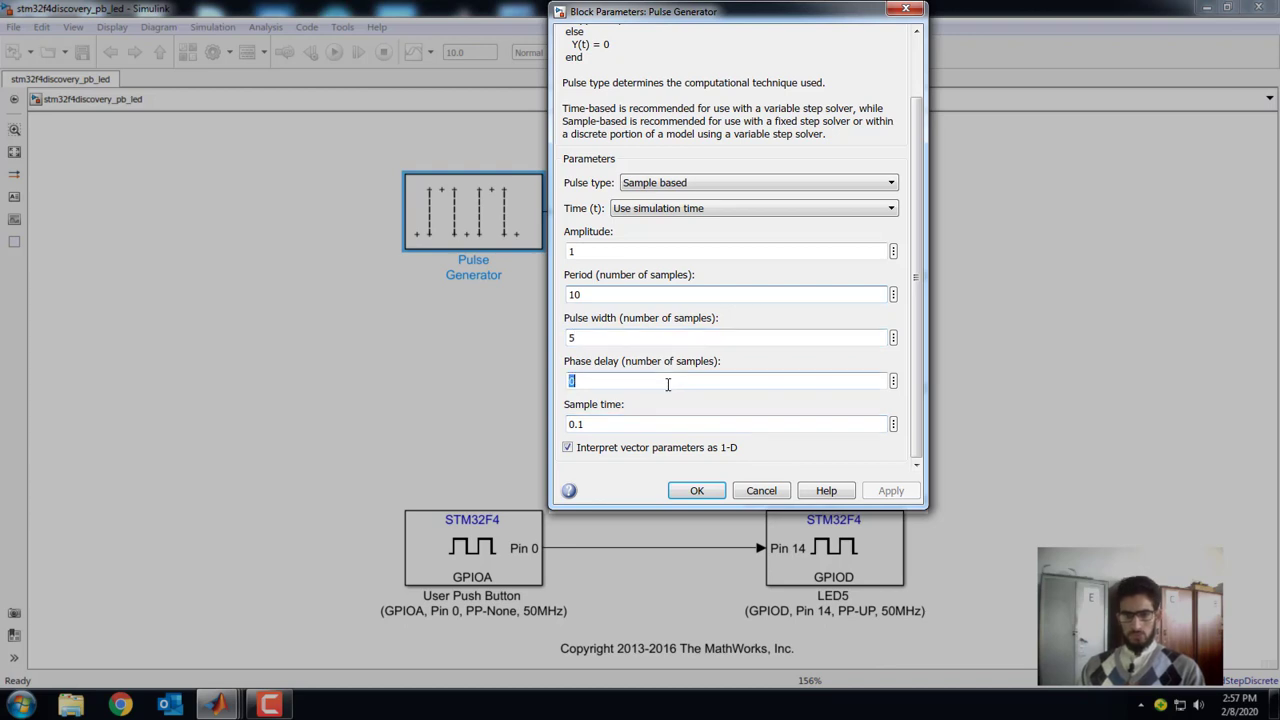
double_click(637, 426)
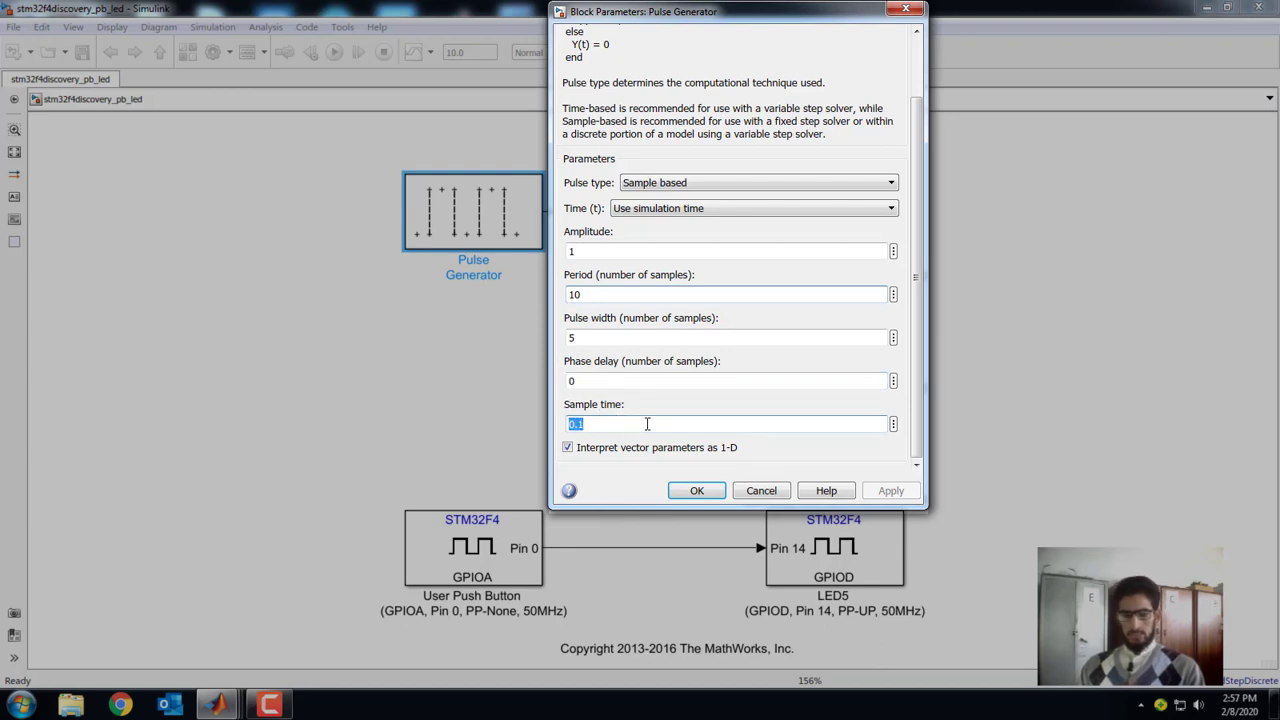
click(622, 337)
double_click(617, 335)
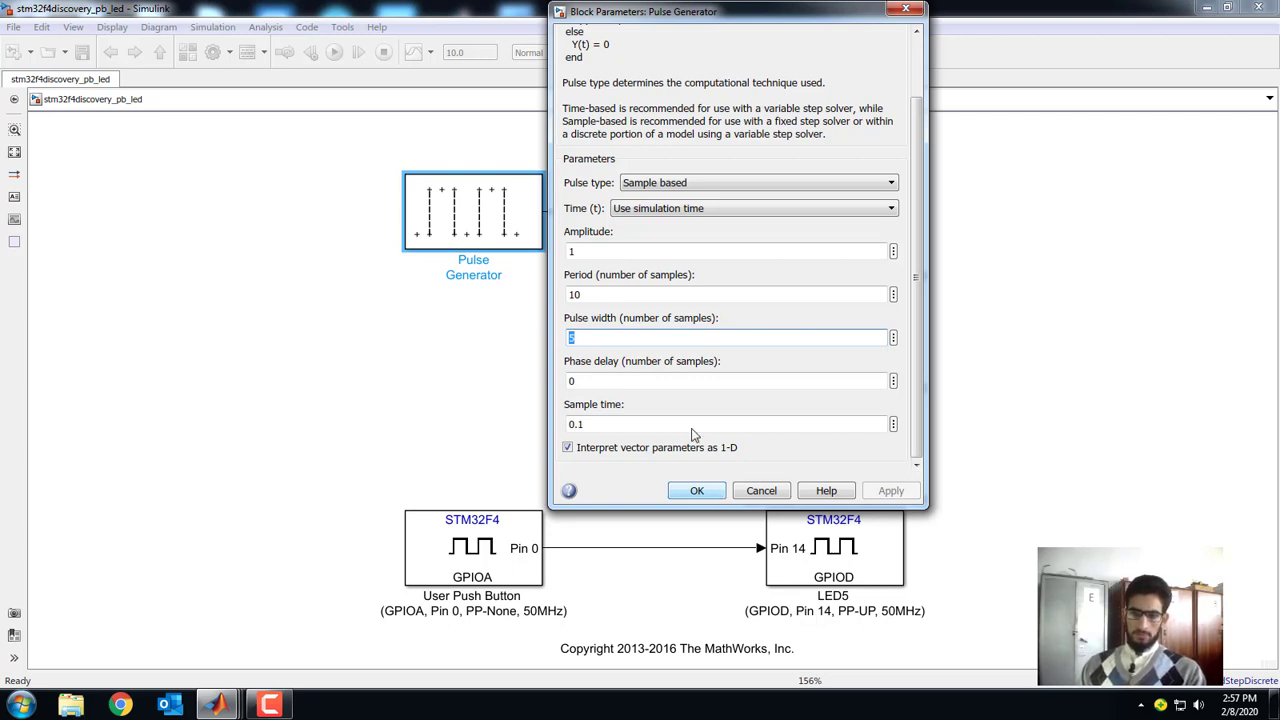
Recheck the Pulse Generator values, accept them, and open the convert block's Data Type Conversion parameters
click(713, 298)
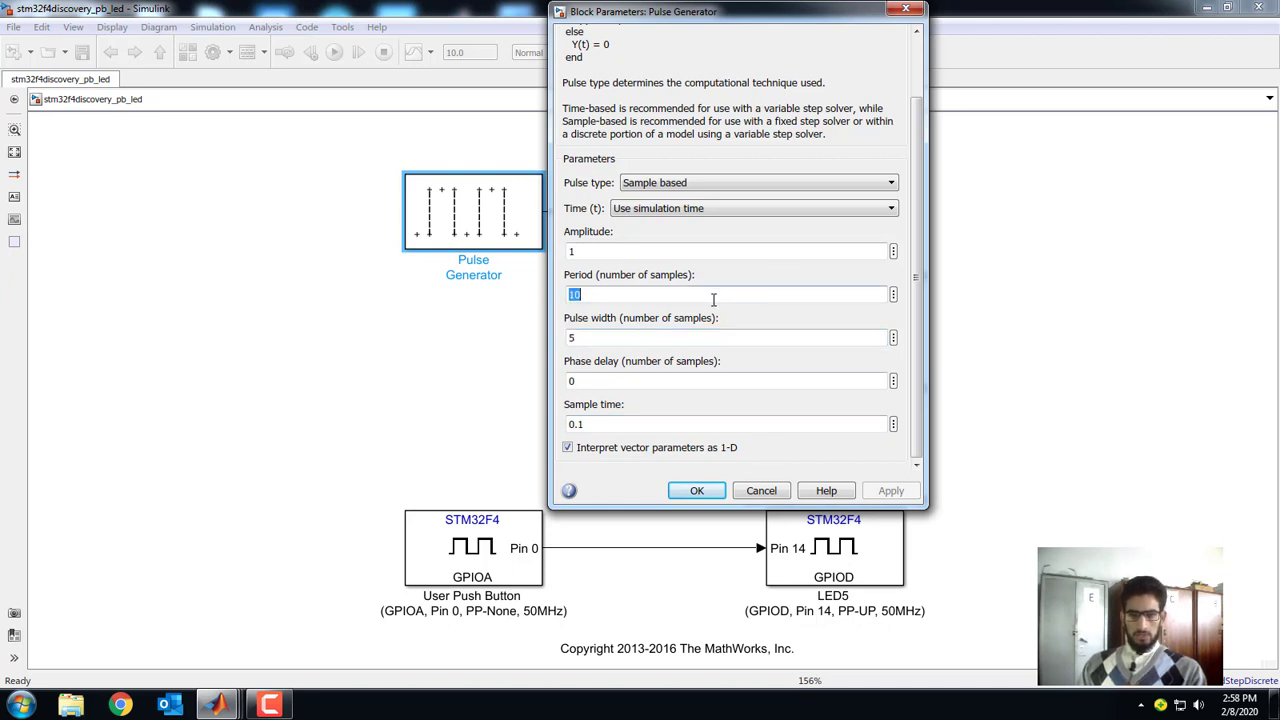
click(742, 337)
click(738, 381)
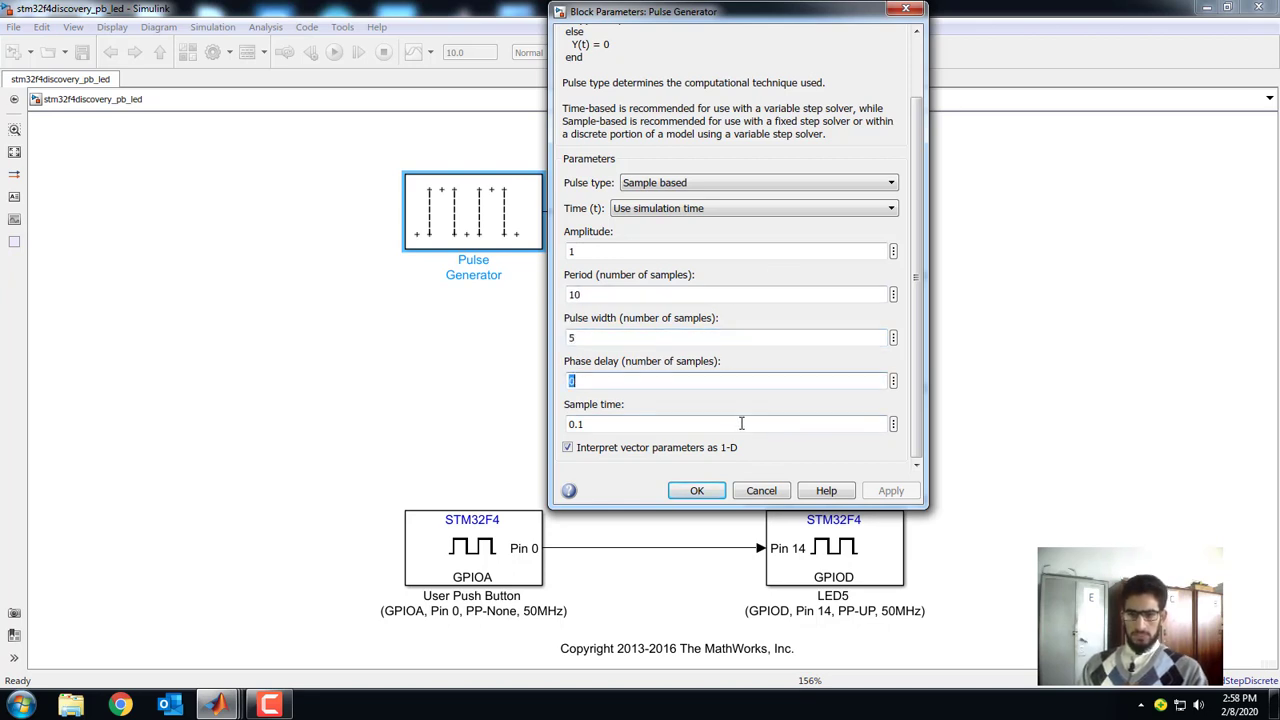
click(742, 424)
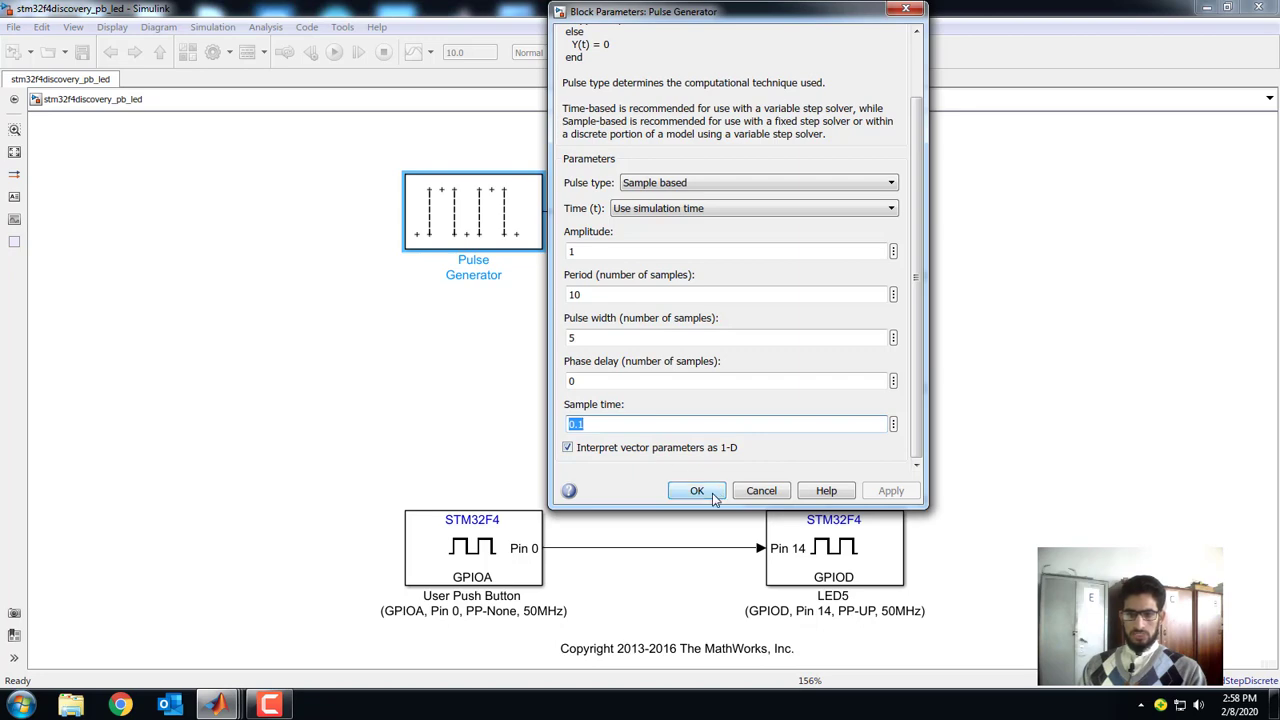
click(697, 490)
click(369, 349)
double_click(634, 213)
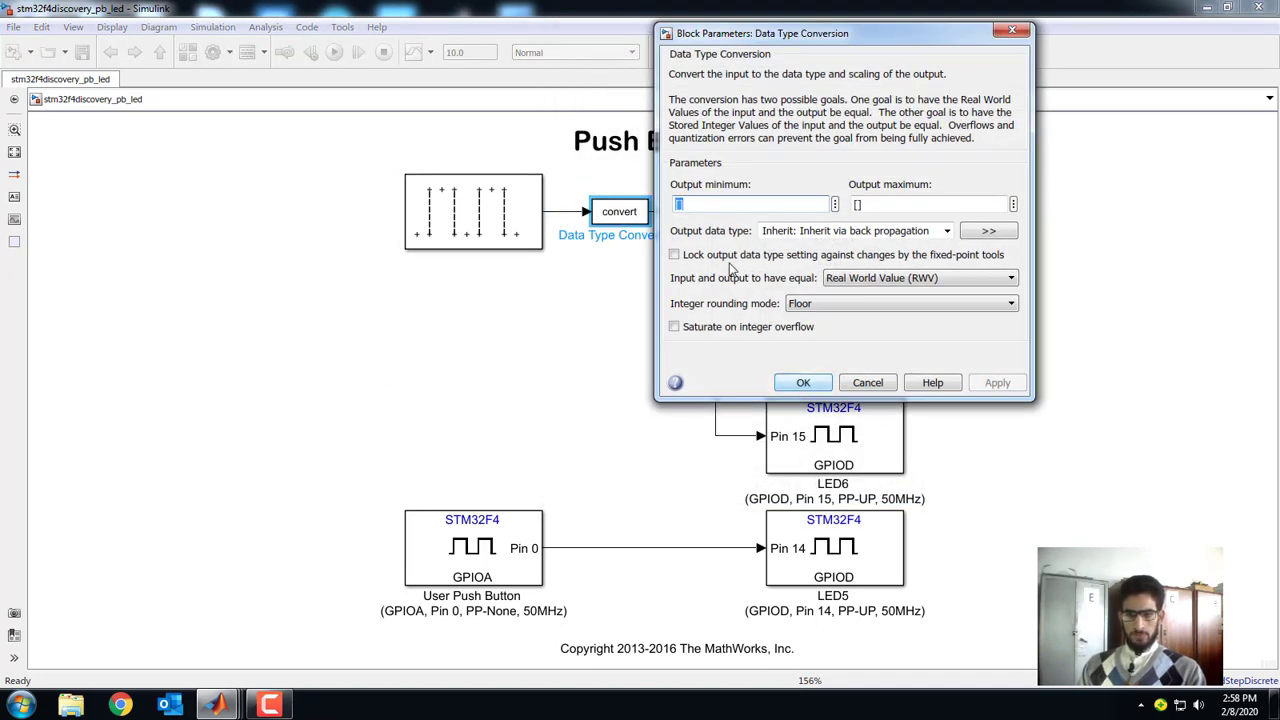
Close Data Type Conversion and confirm LED4 stays on port GPIOD, pin 12
click(806, 382)
click(562, 345)
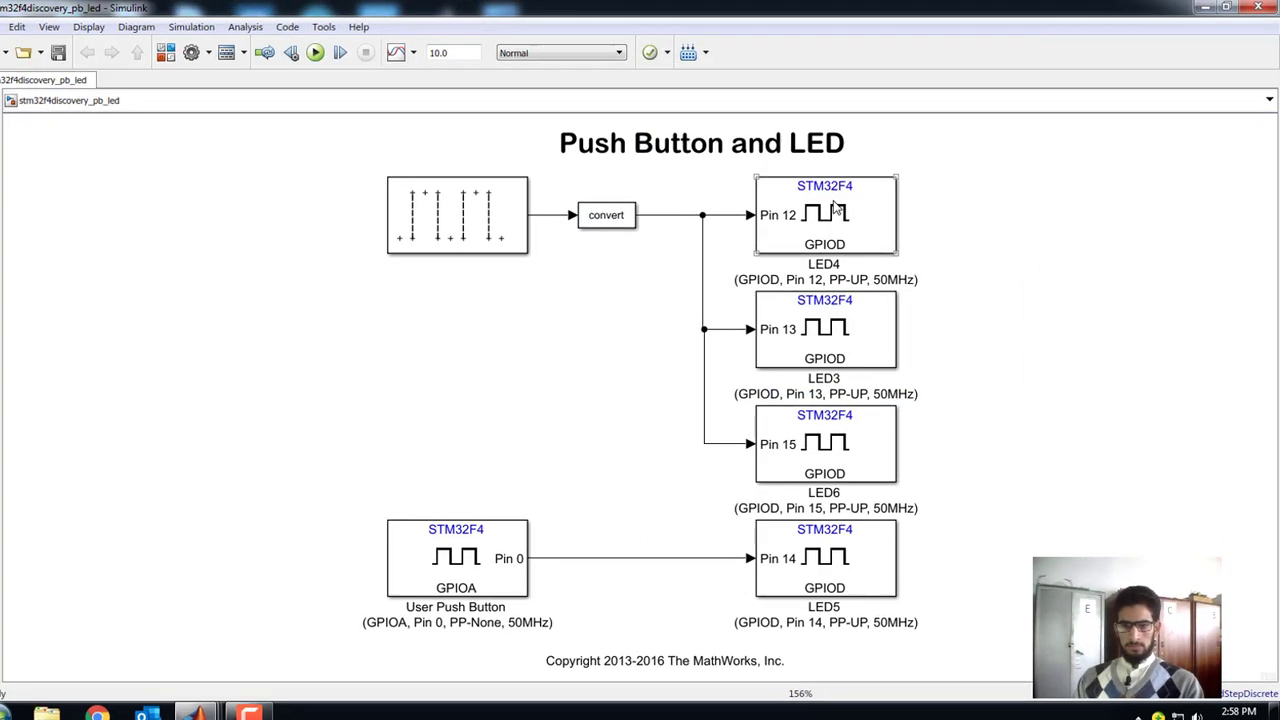
double_click(826, 208)
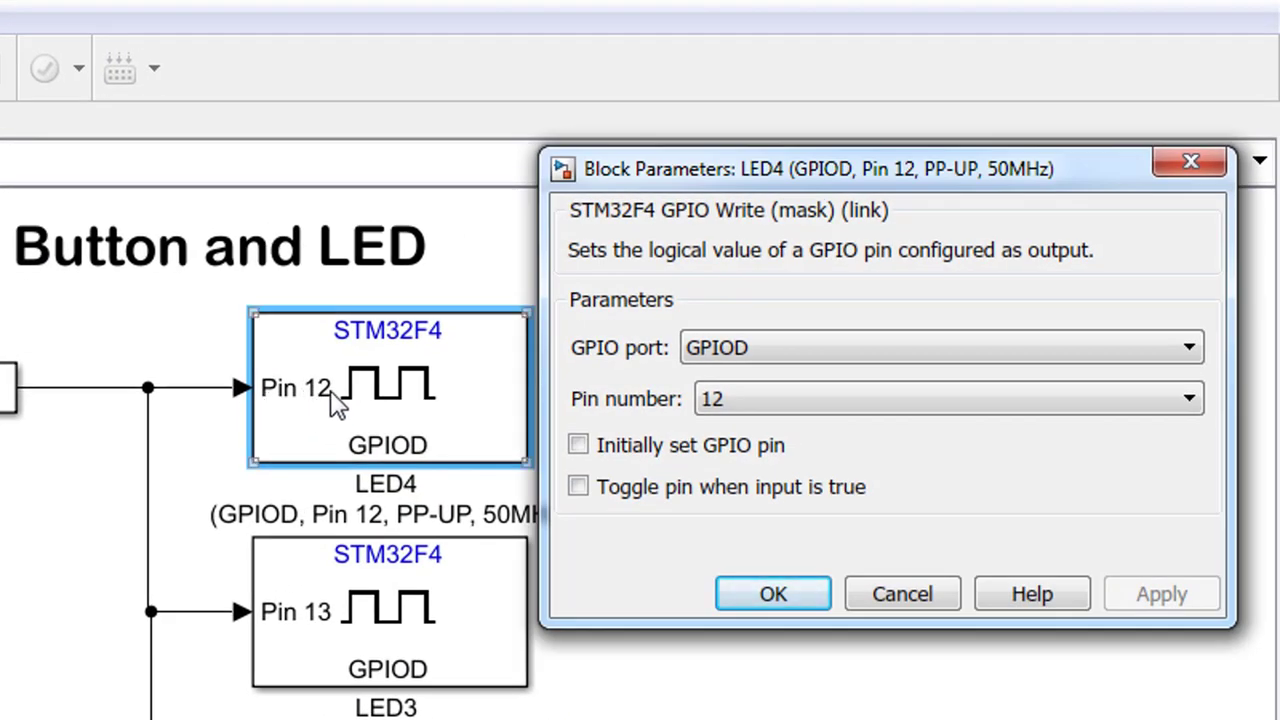
click(760, 348)
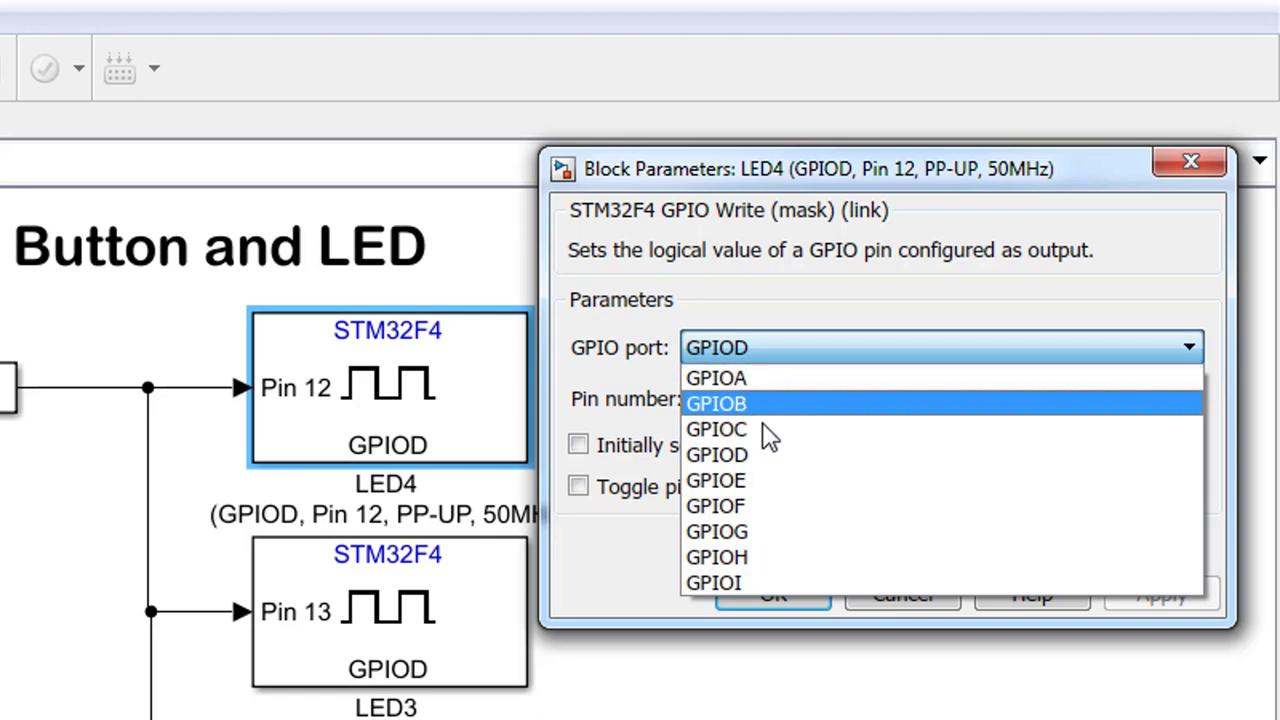
click(745, 456)
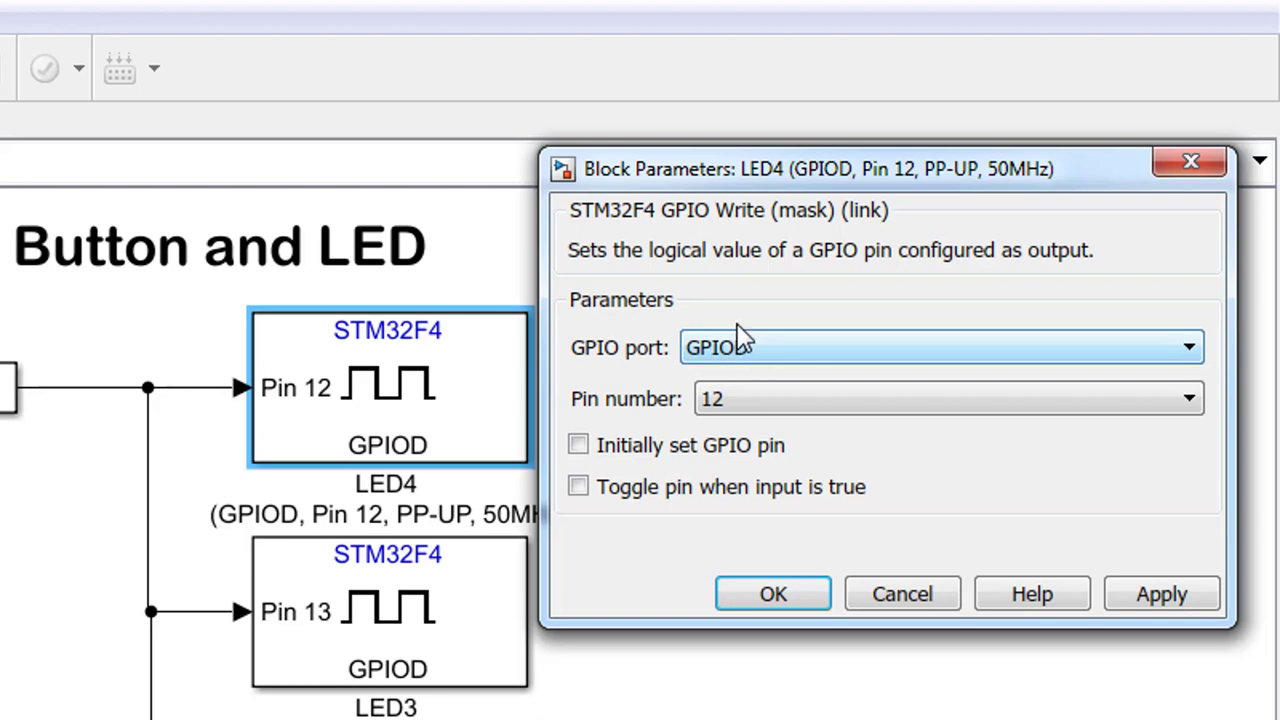
click(757, 400)
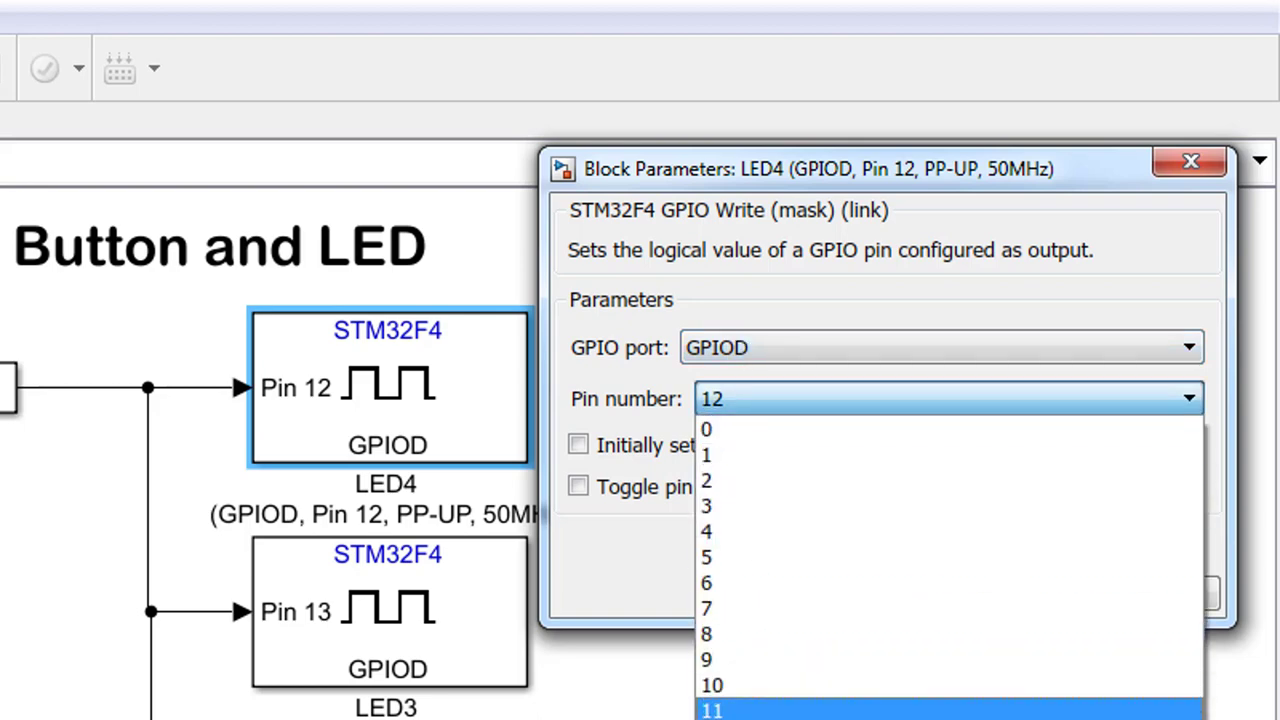
click(366, 386)
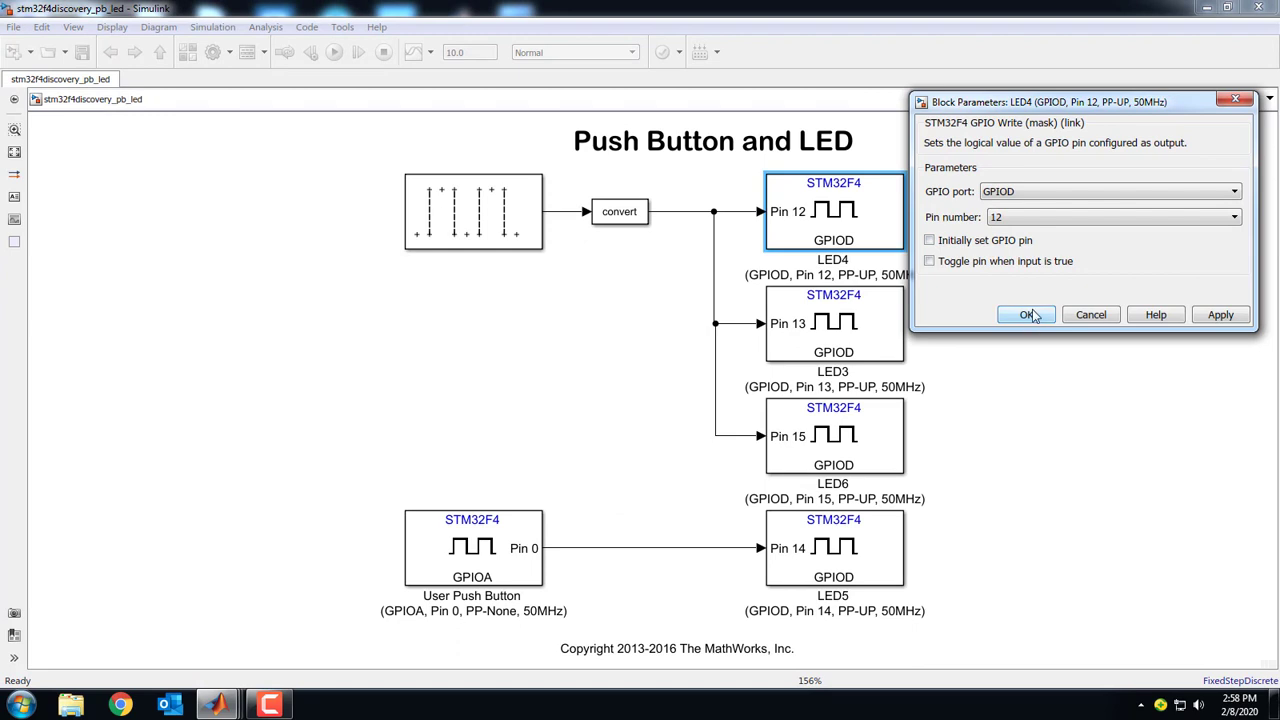
click(1027, 315)
Select the LED3, LED4, LED6 and User Push Button blocks in turn to review the diagram
click(836, 305)
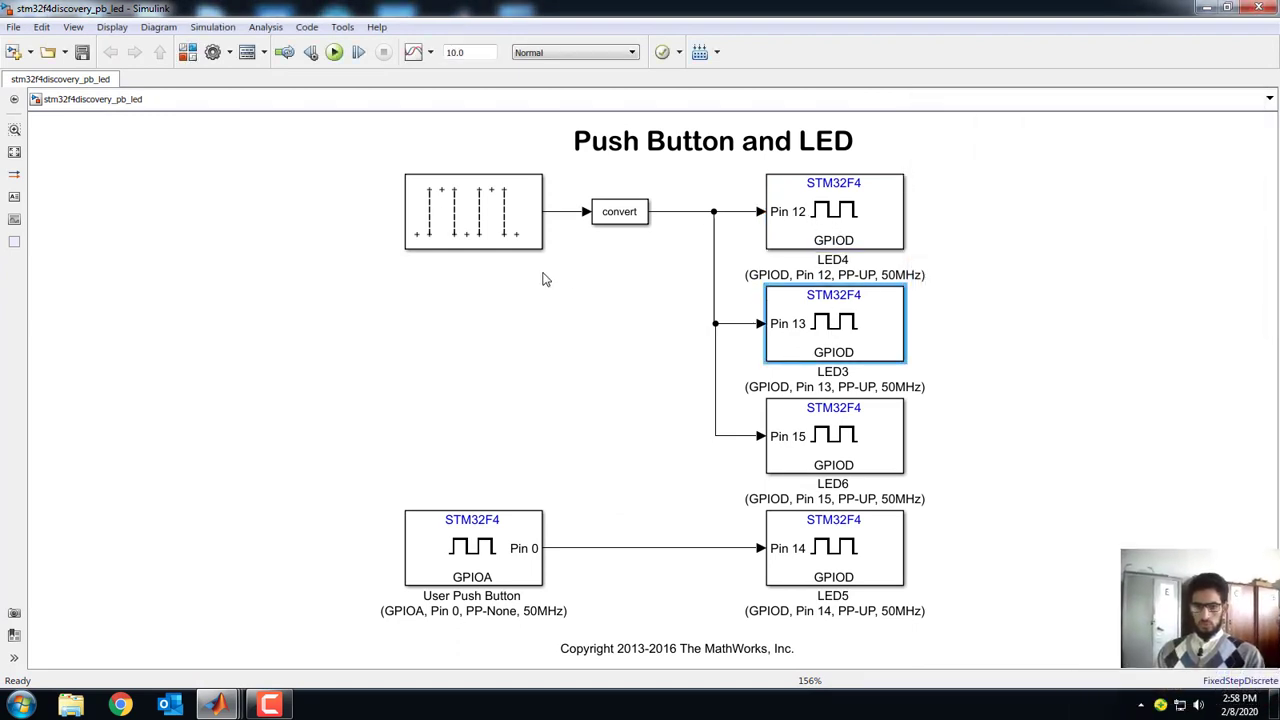
click(820, 214)
click(823, 343)
click(800, 452)
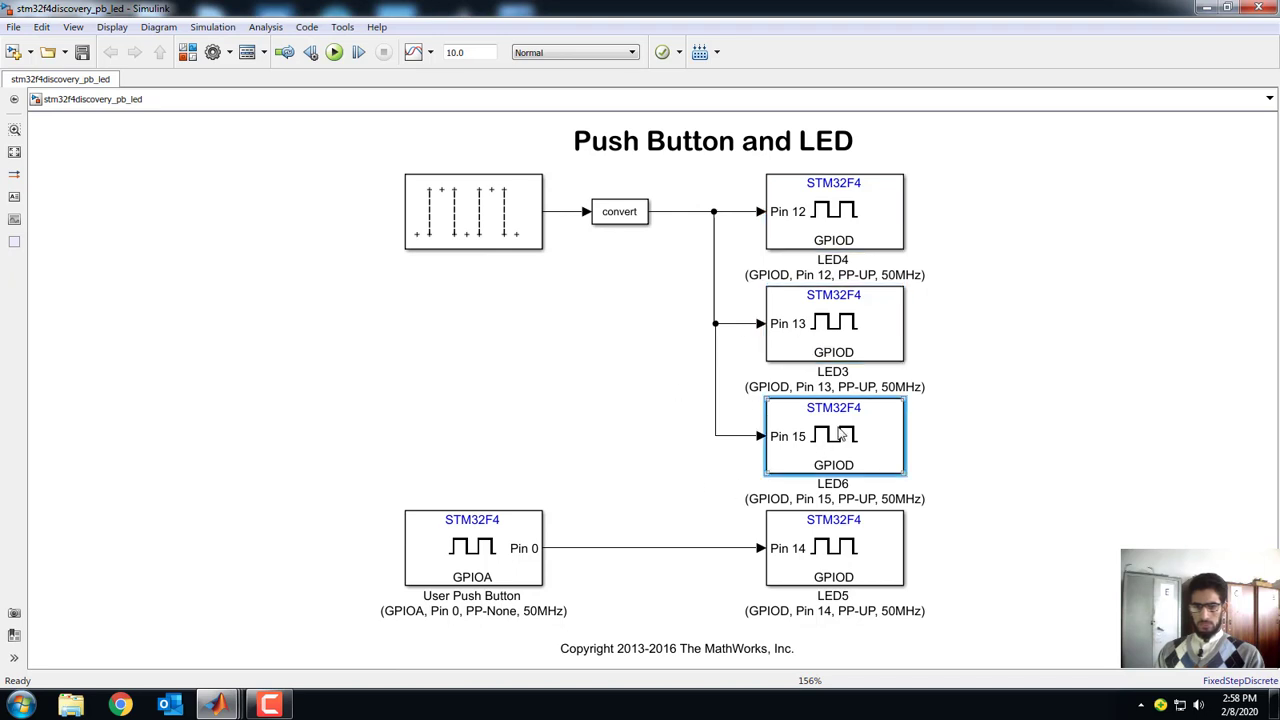
click(558, 330)
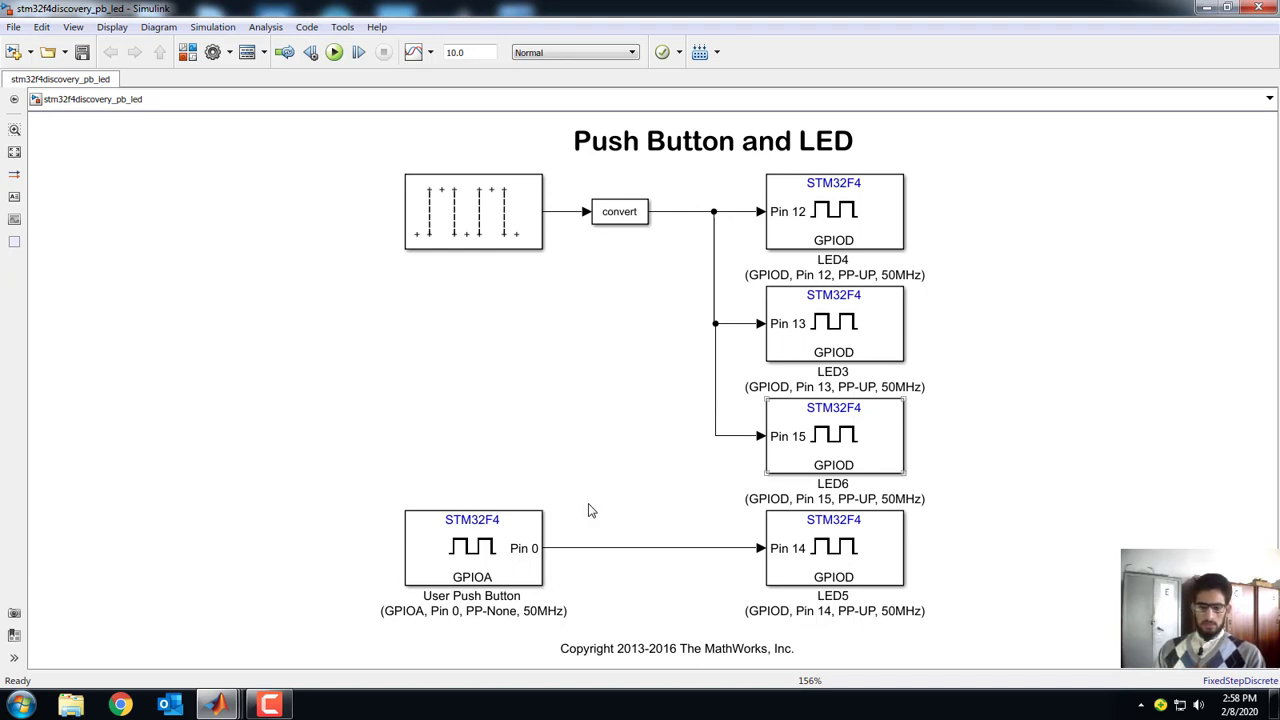
click(491, 550)
click(516, 444)
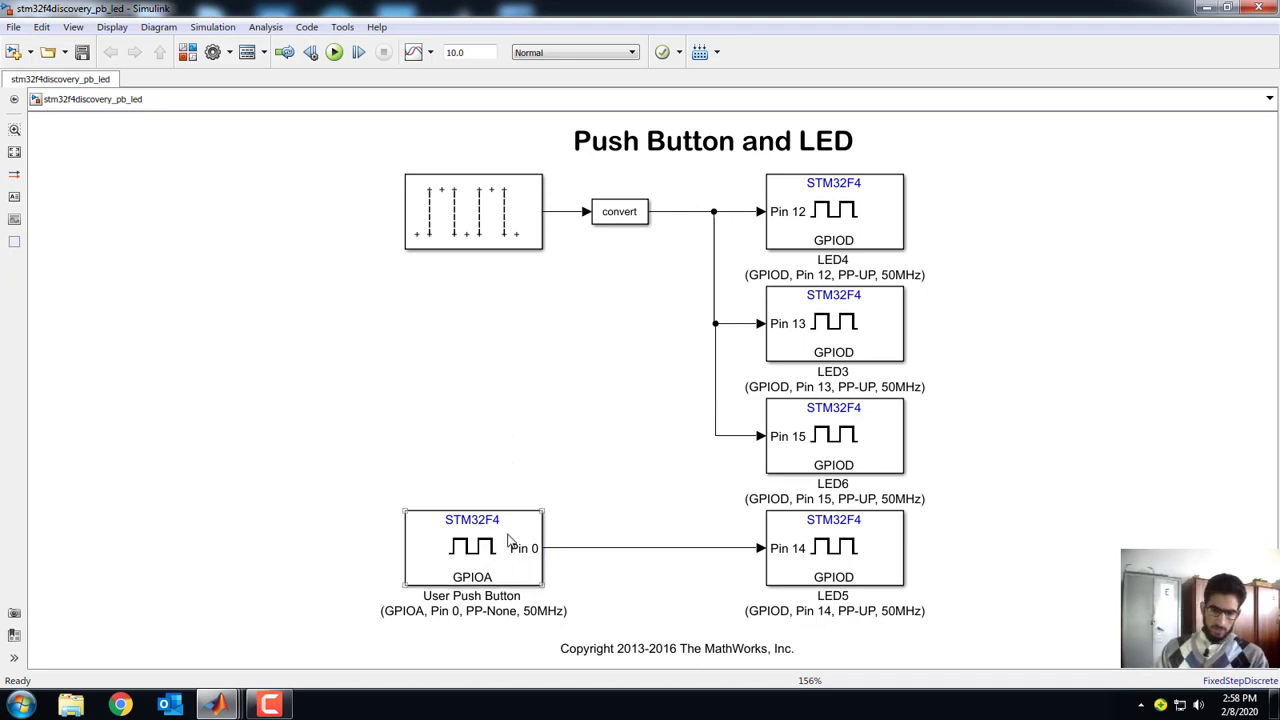
click(422, 596)
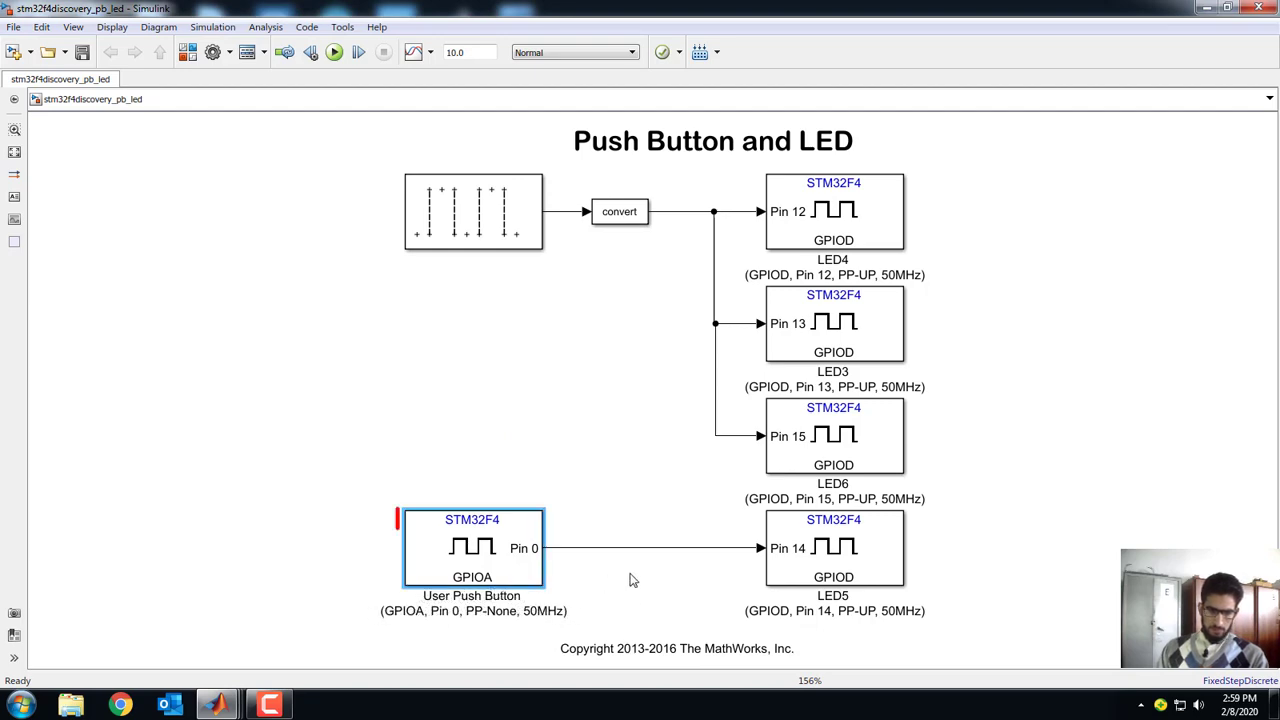
double_click(480, 548)
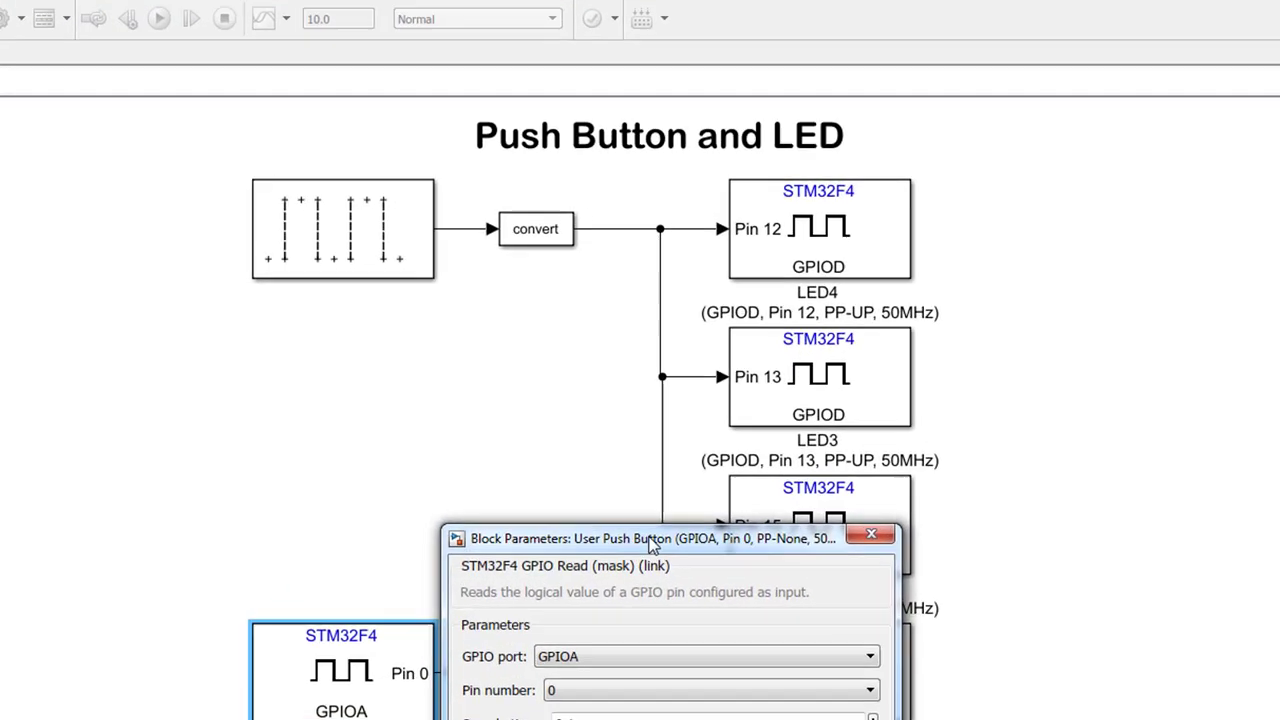
drag(652, 545, 732, 175)
click(685, 265)
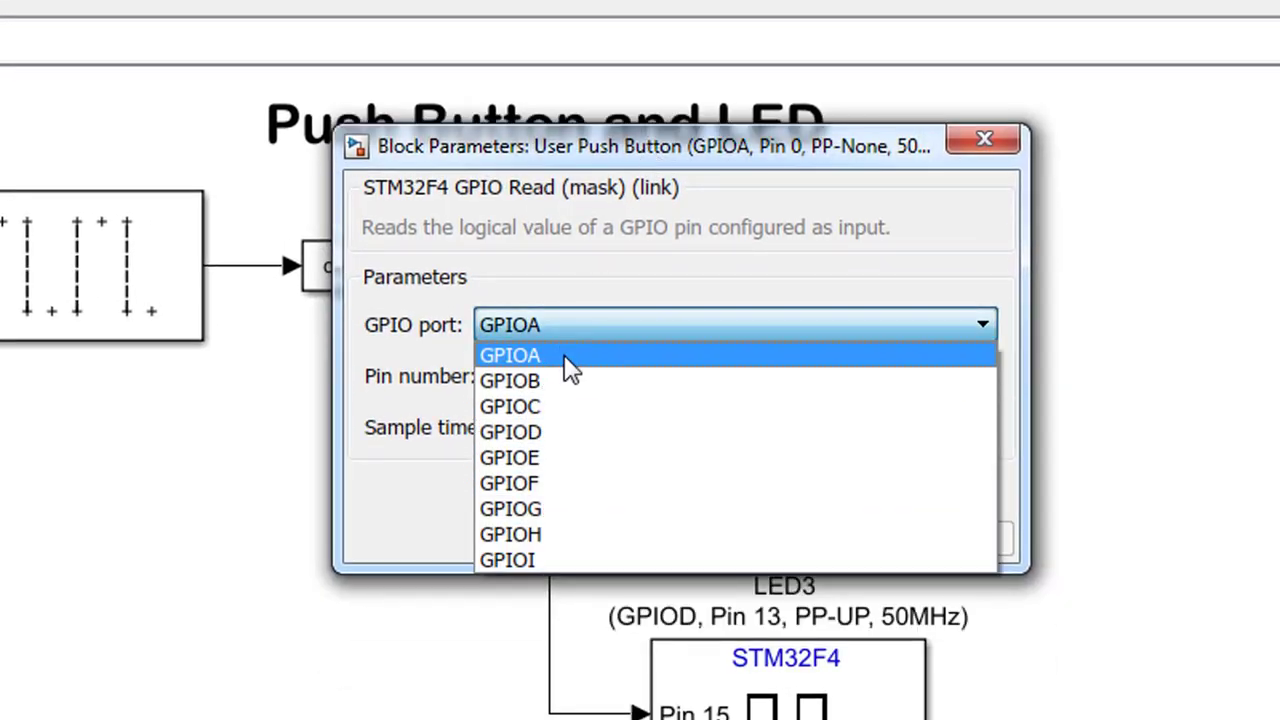
click(570, 358)
click(569, 390)
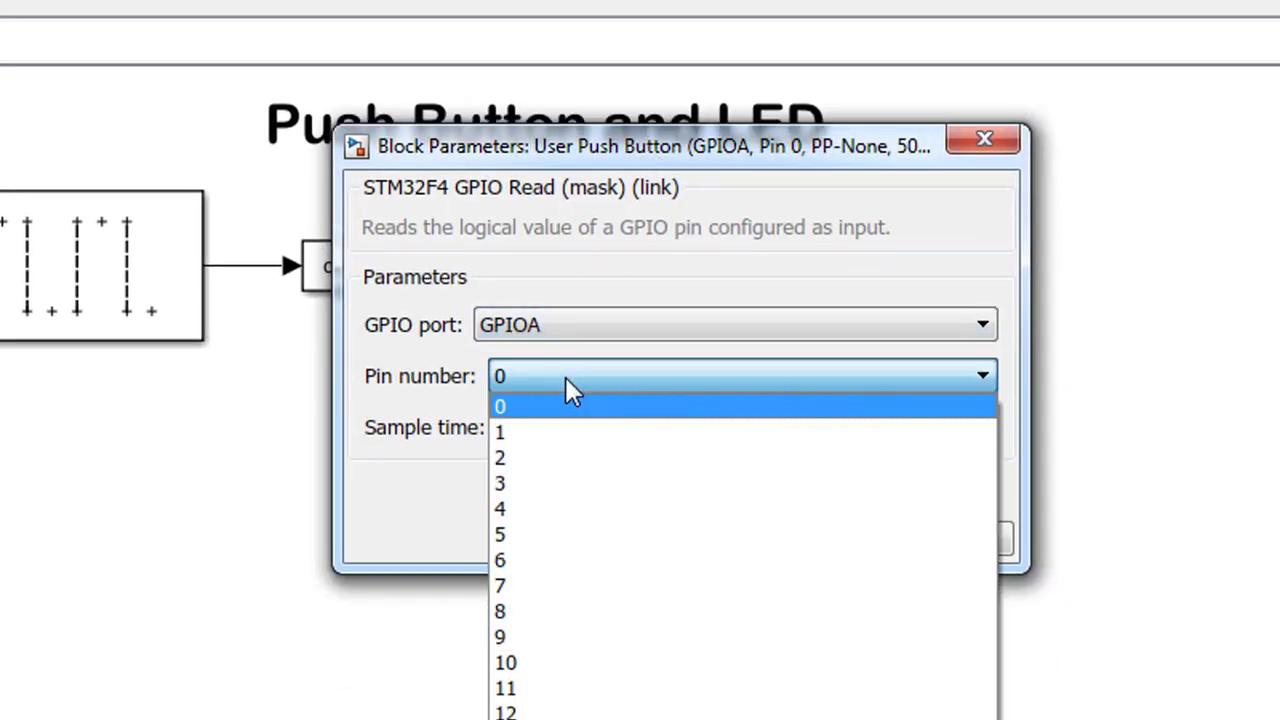
click(565, 406)
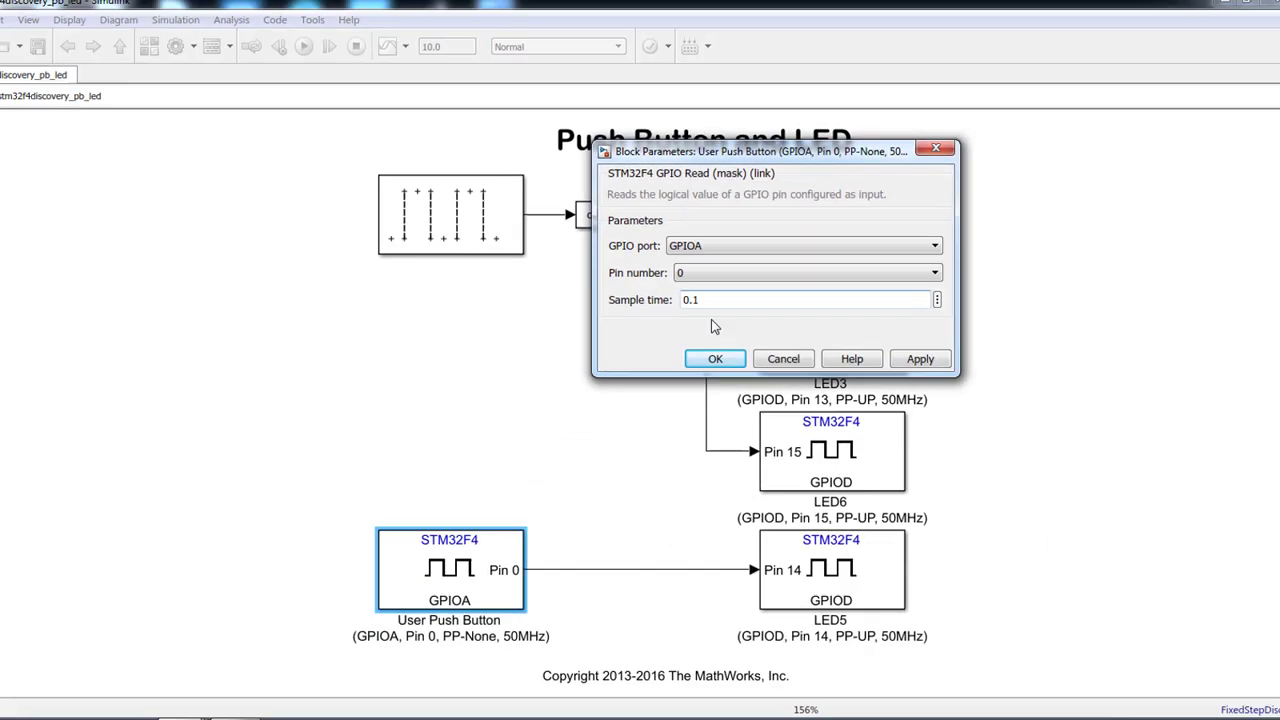
click(715, 358)
click(985, 569)
click(872, 582)
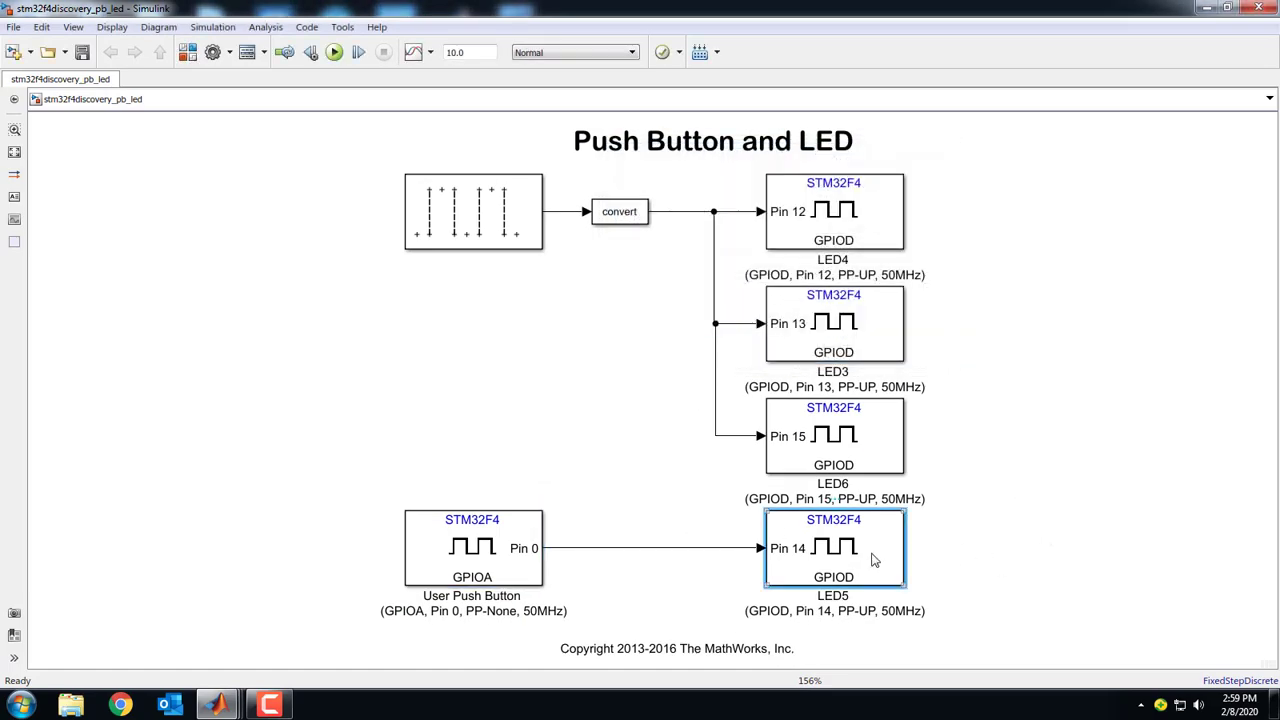
double_click(872, 560)
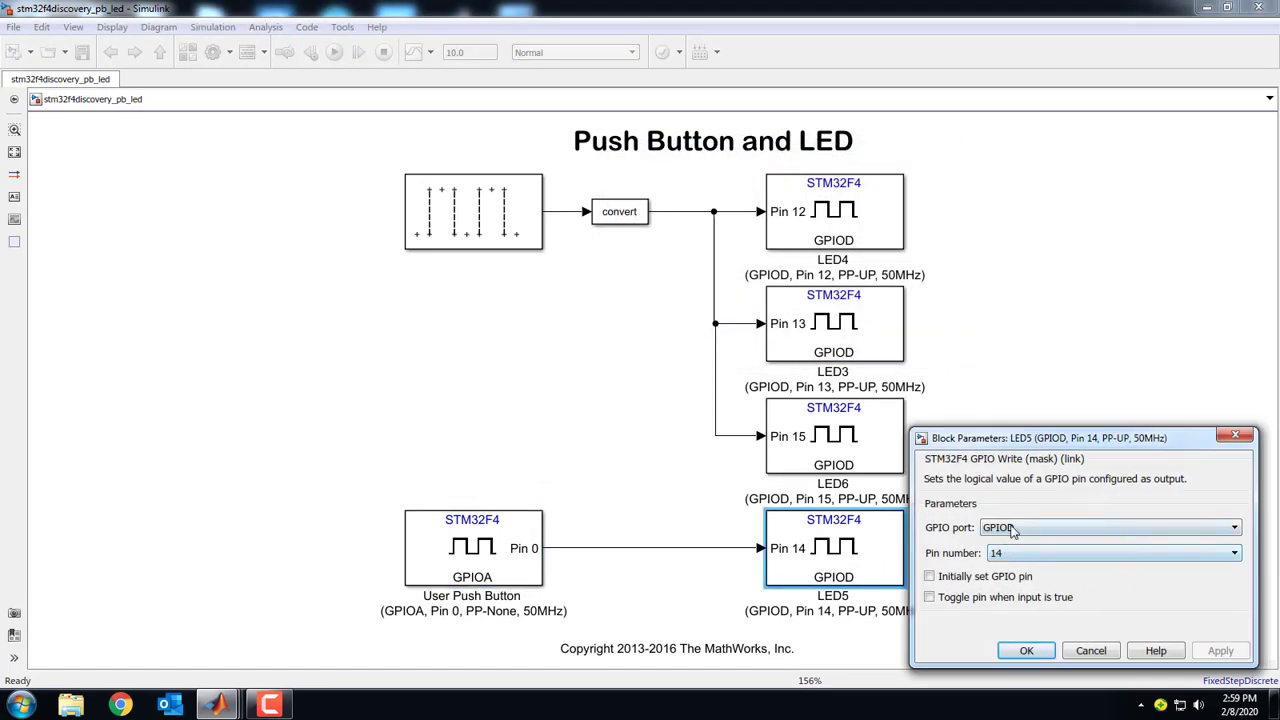
click(1030, 652)
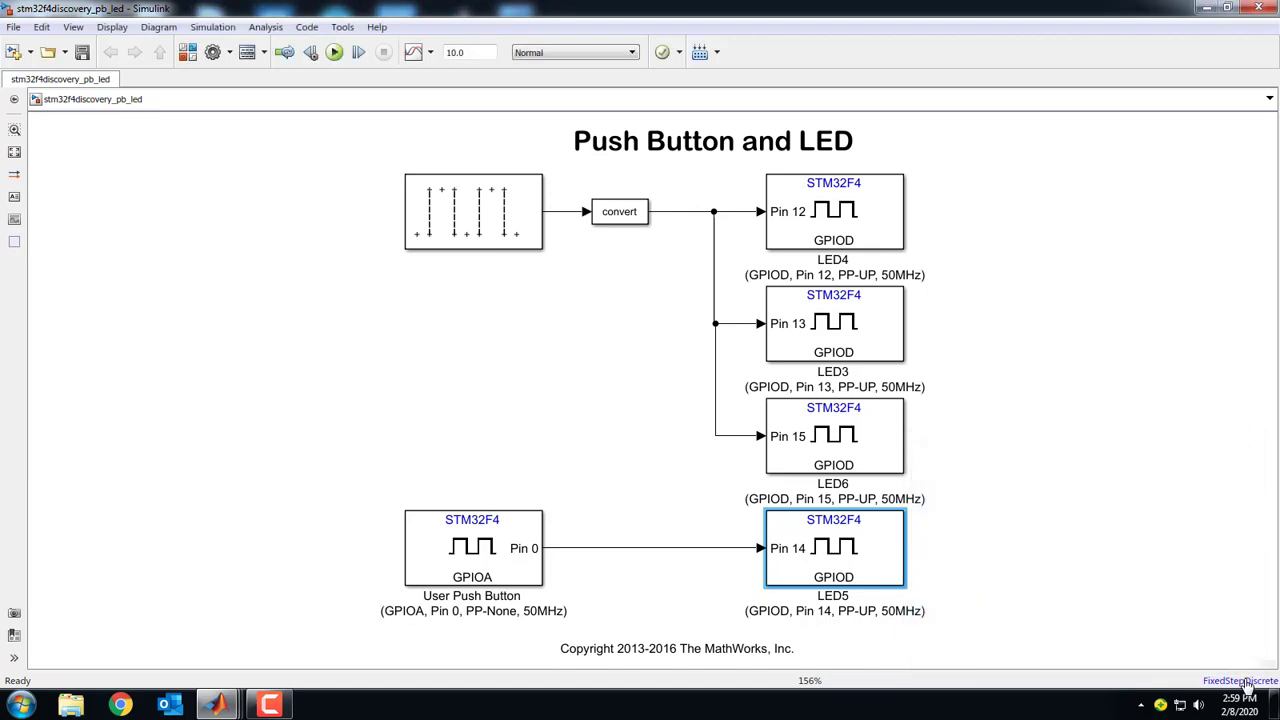
click(1242, 681)
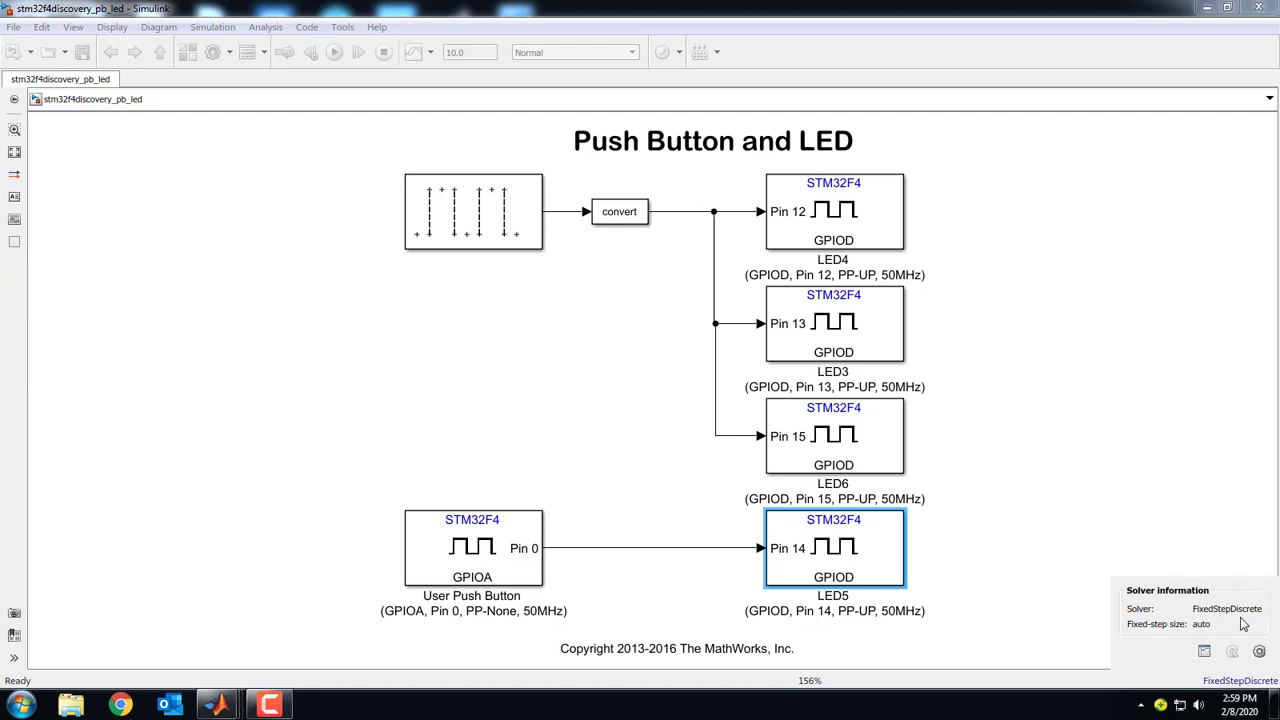
click(1159, 508)
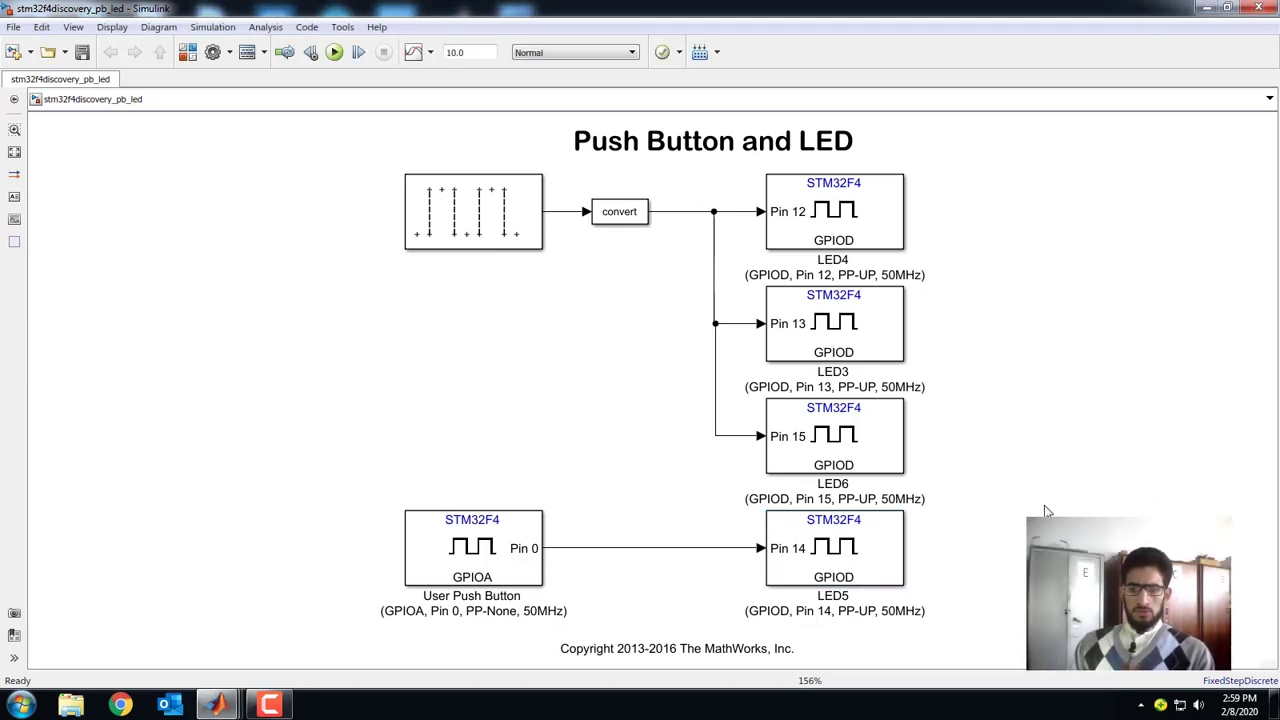
click(480, 225)
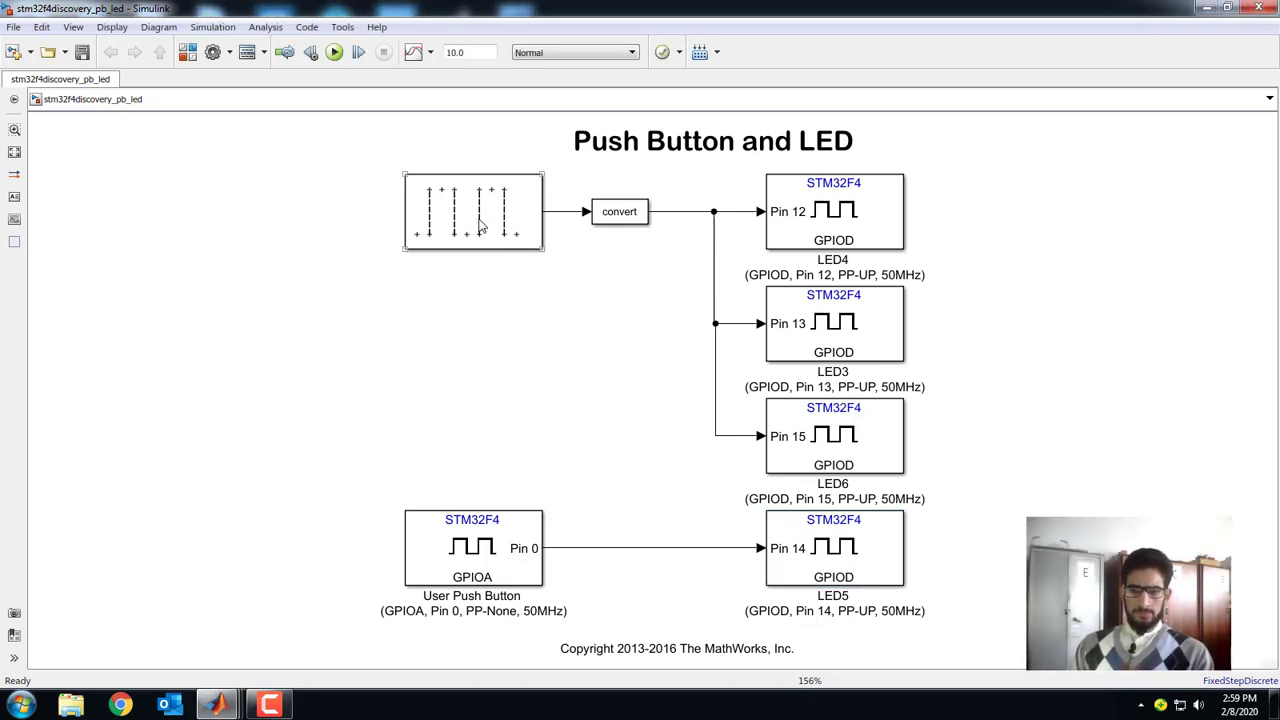
Open Configuration Parameters and keep STM32F4-Discovery as the Hardware board
click(214, 52)
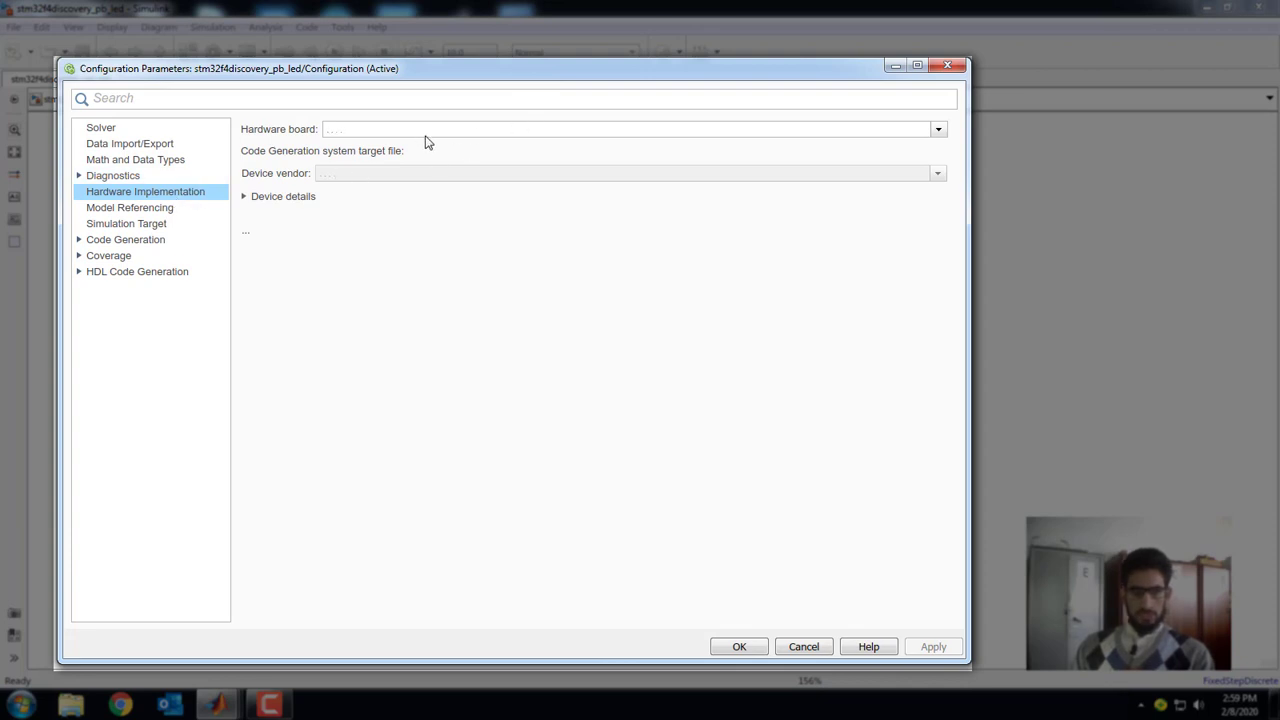
click(490, 137)
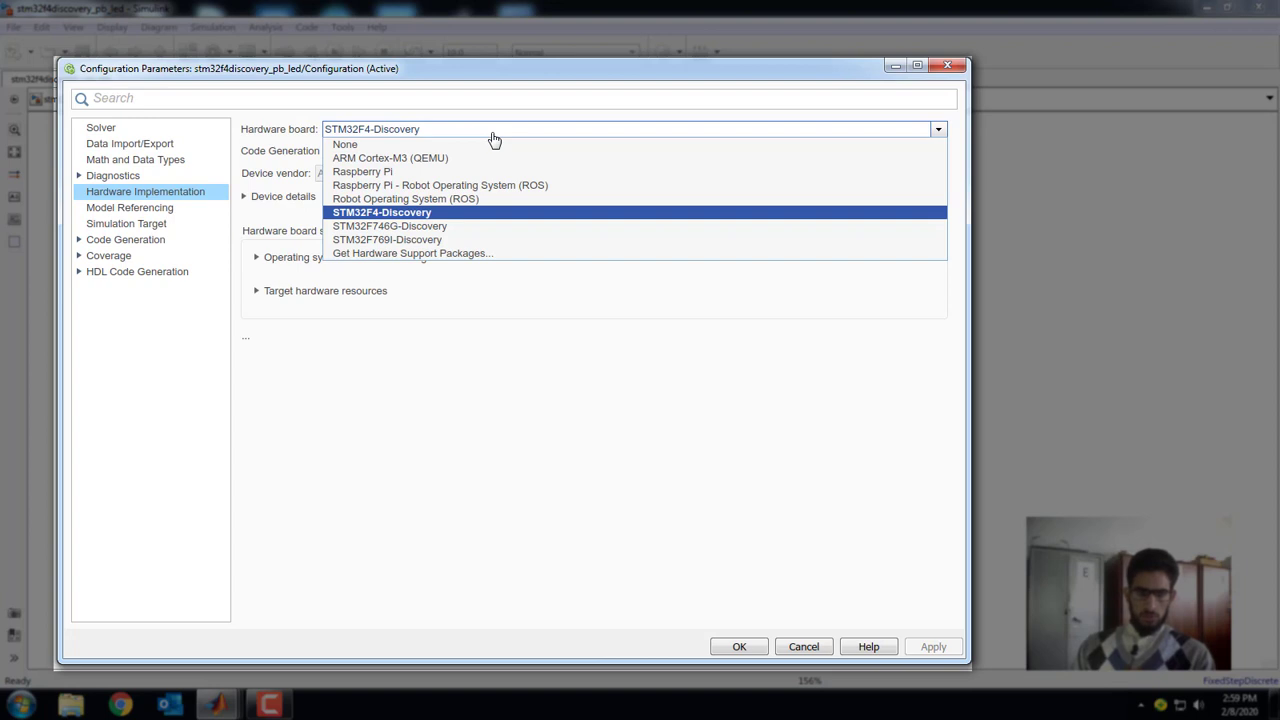
click(449, 219)
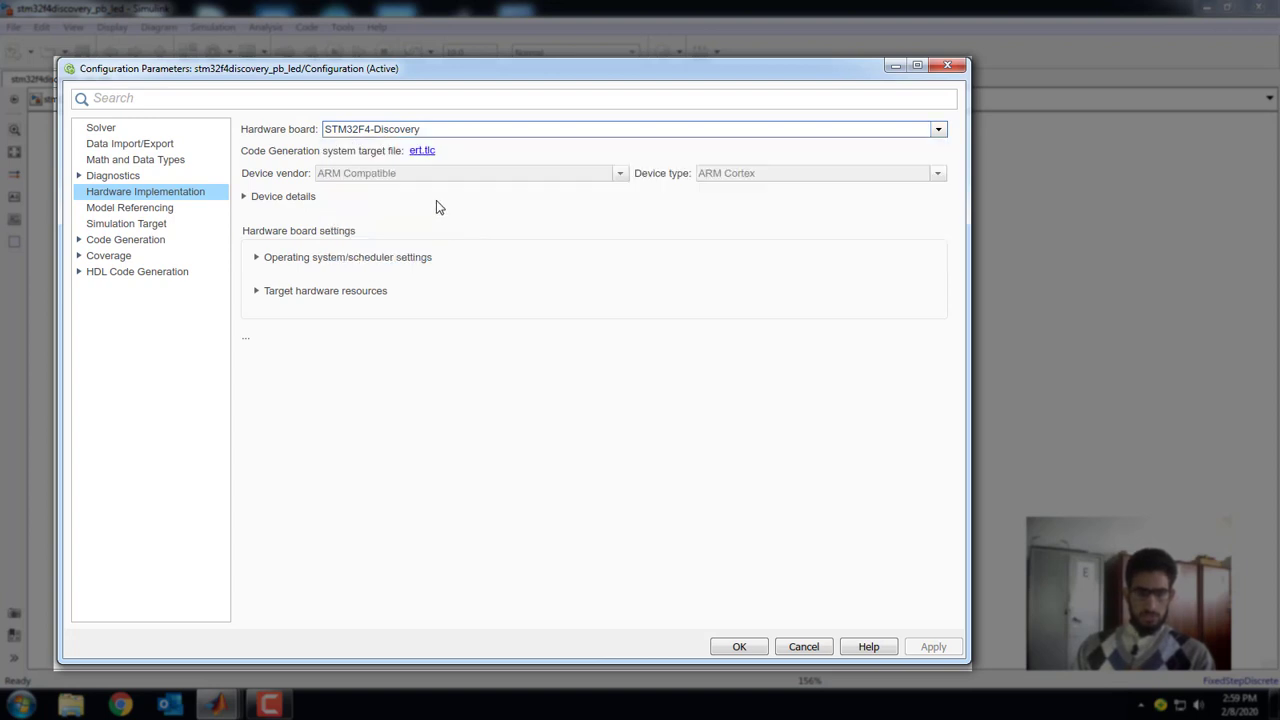
click(403, 134)
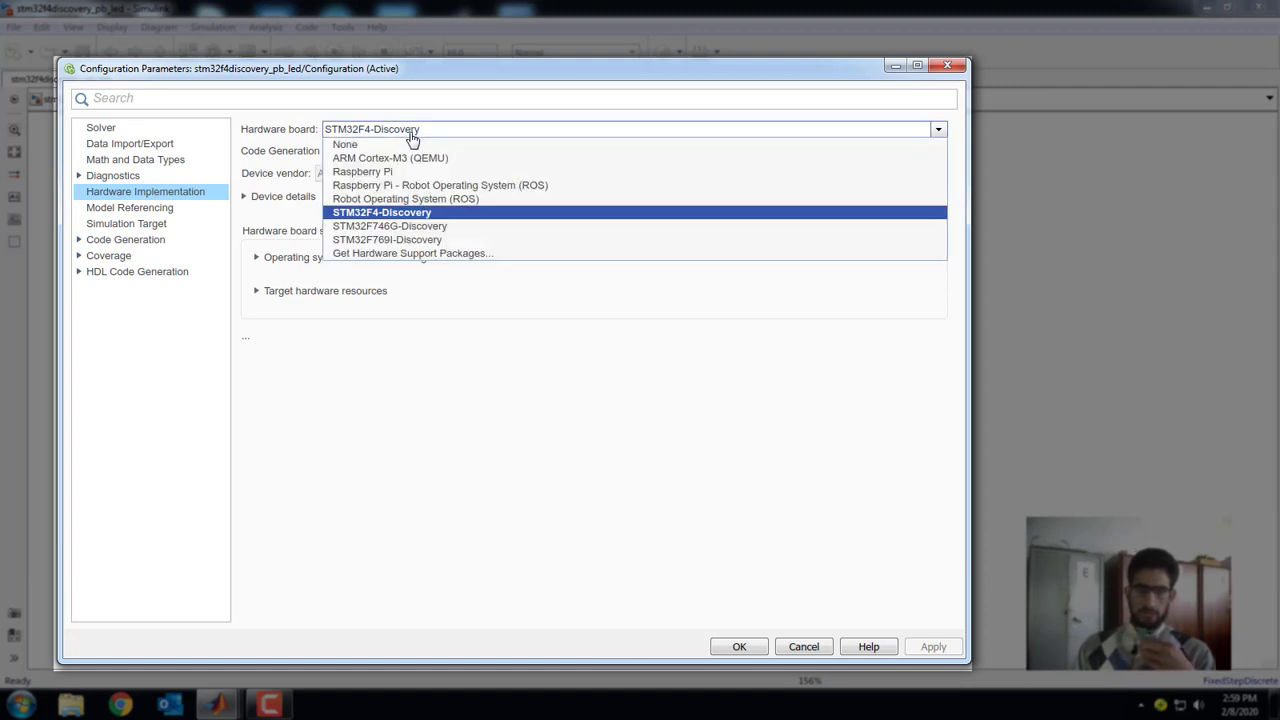
click(428, 213)
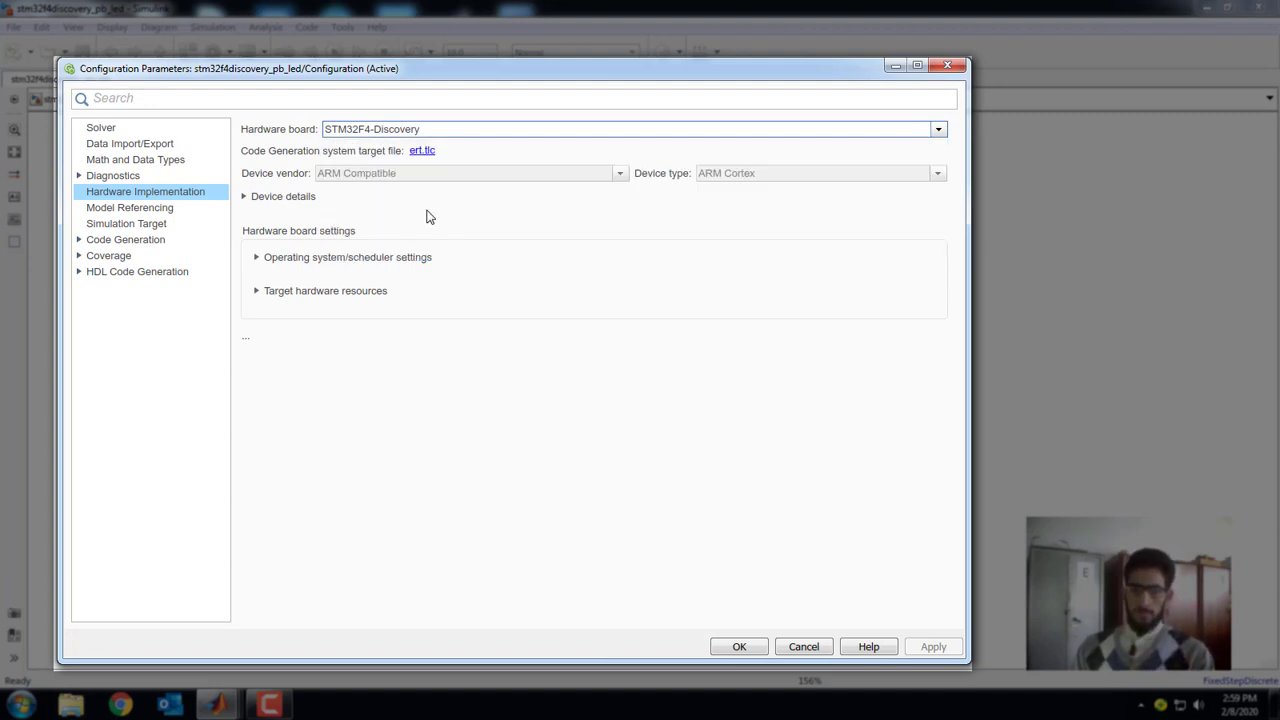
Keep Build action 'Build, load and run', review GPIO D pin 12 and External mode, then apply and close
click(257, 291)
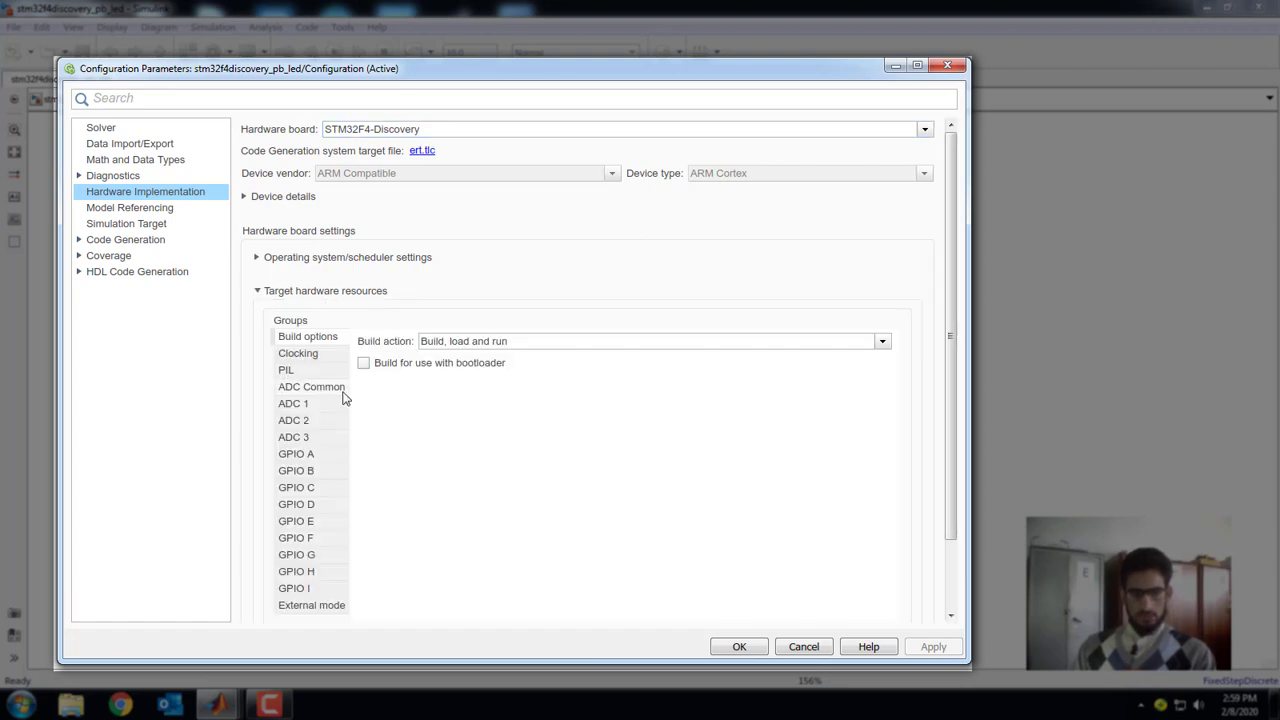
click(503, 343)
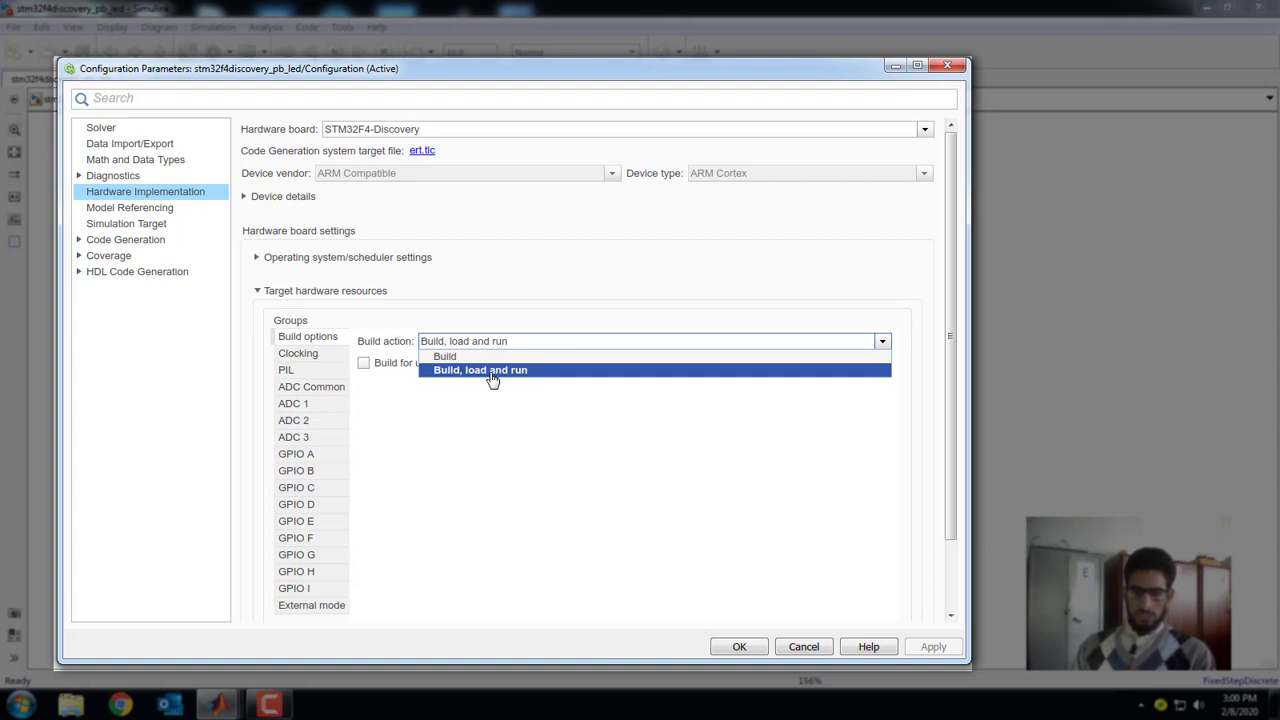
click(496, 374)
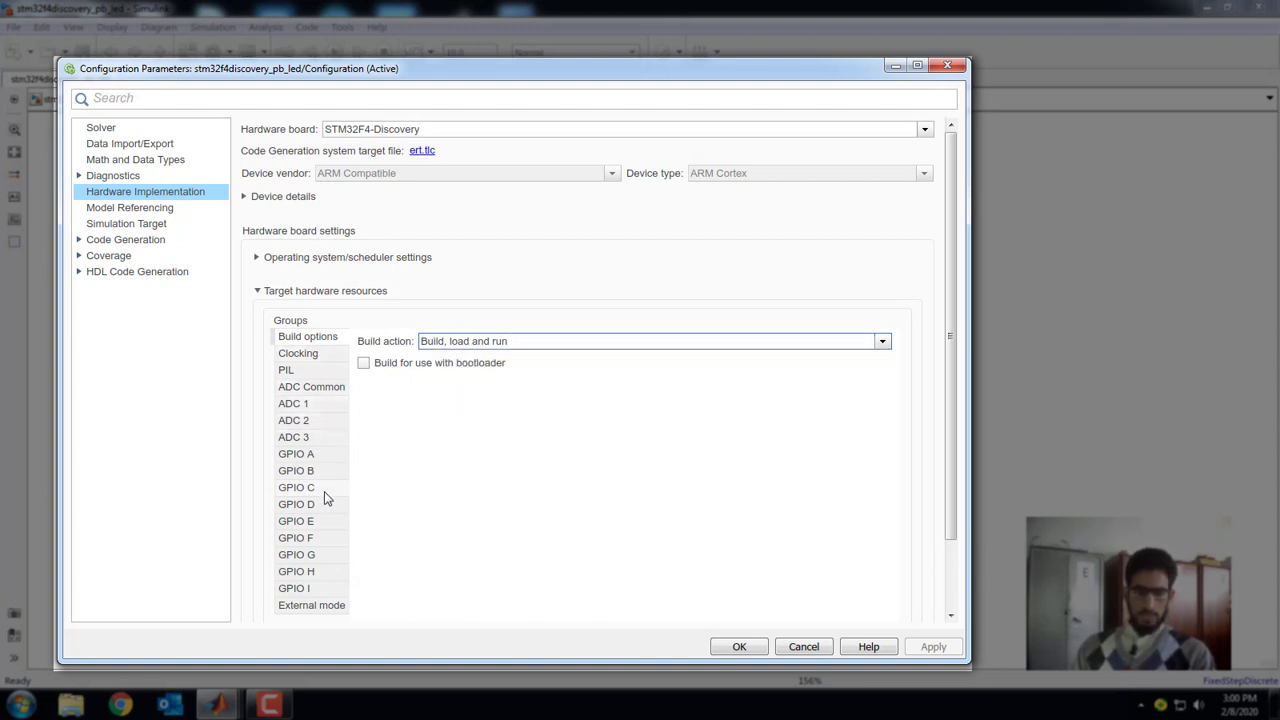
click(328, 504)
click(511, 345)
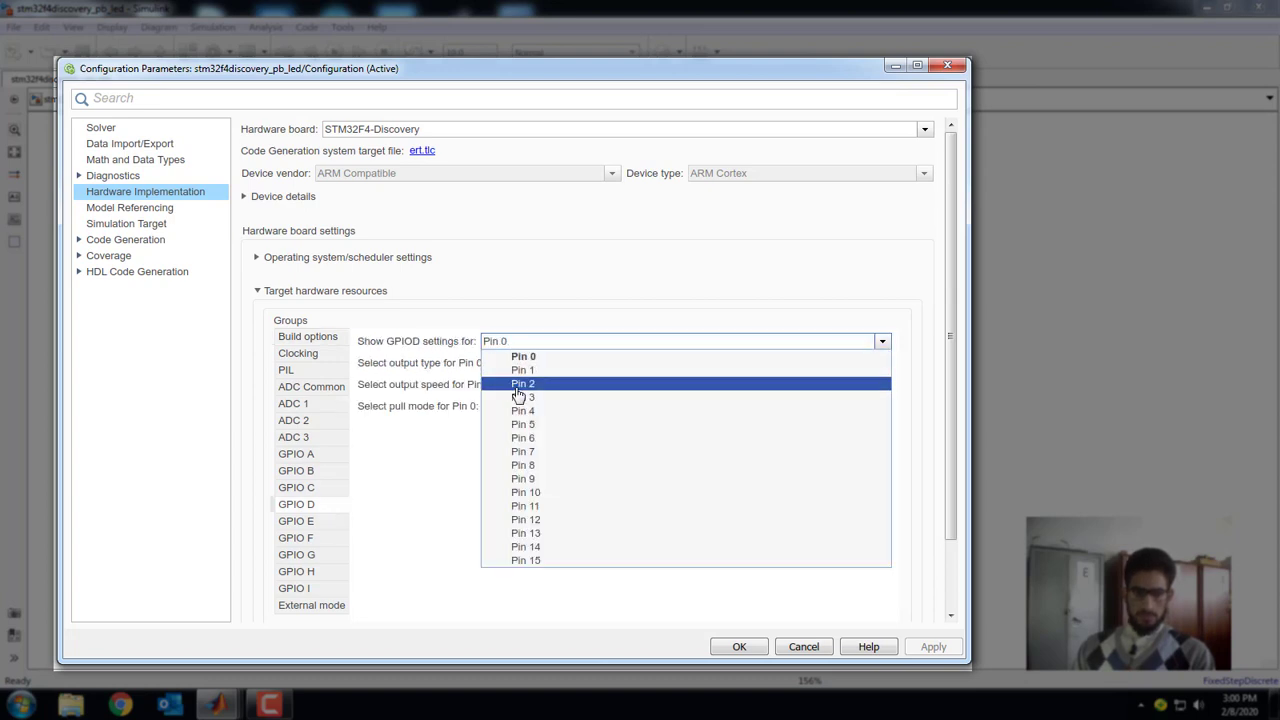
click(547, 529)
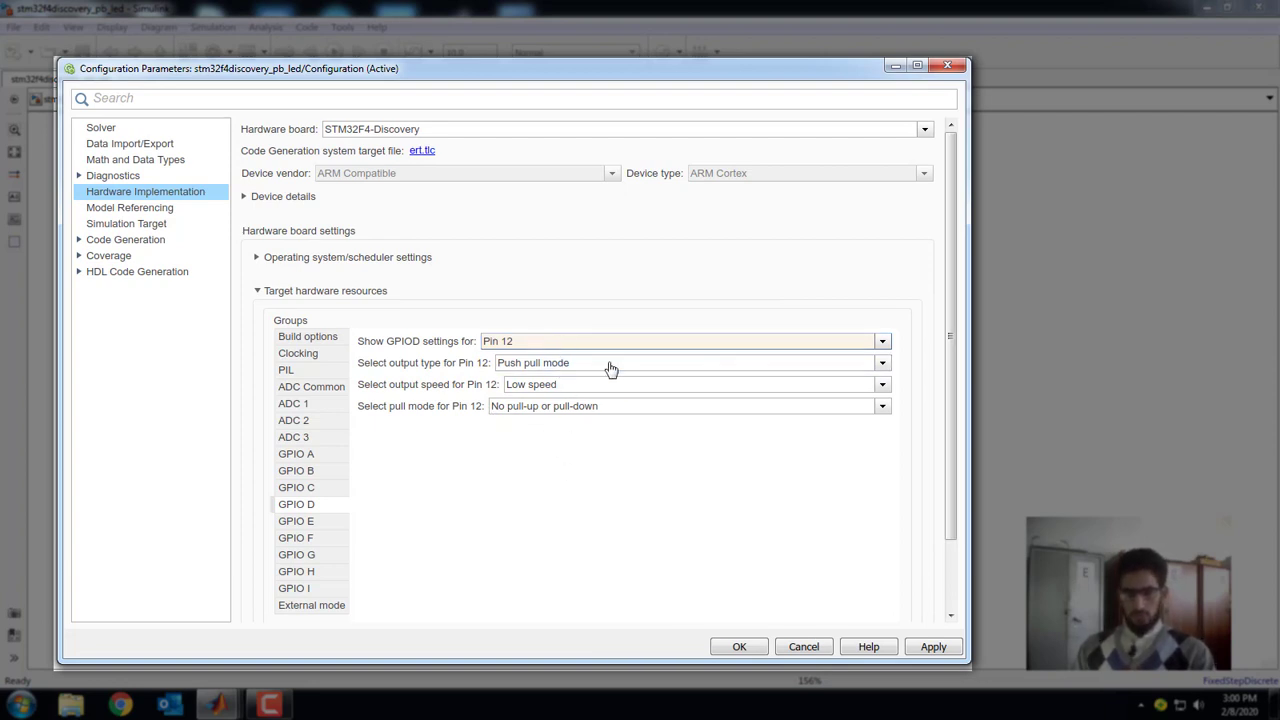
click(343, 608)
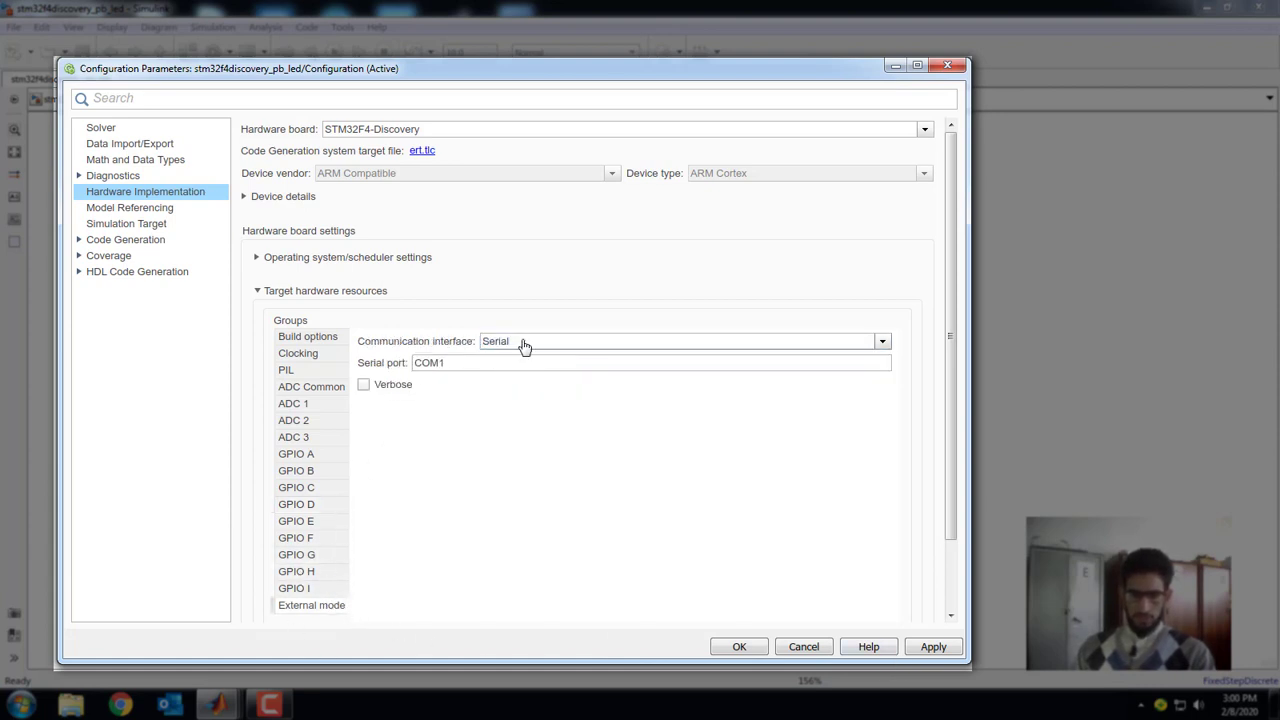
click(938, 650)
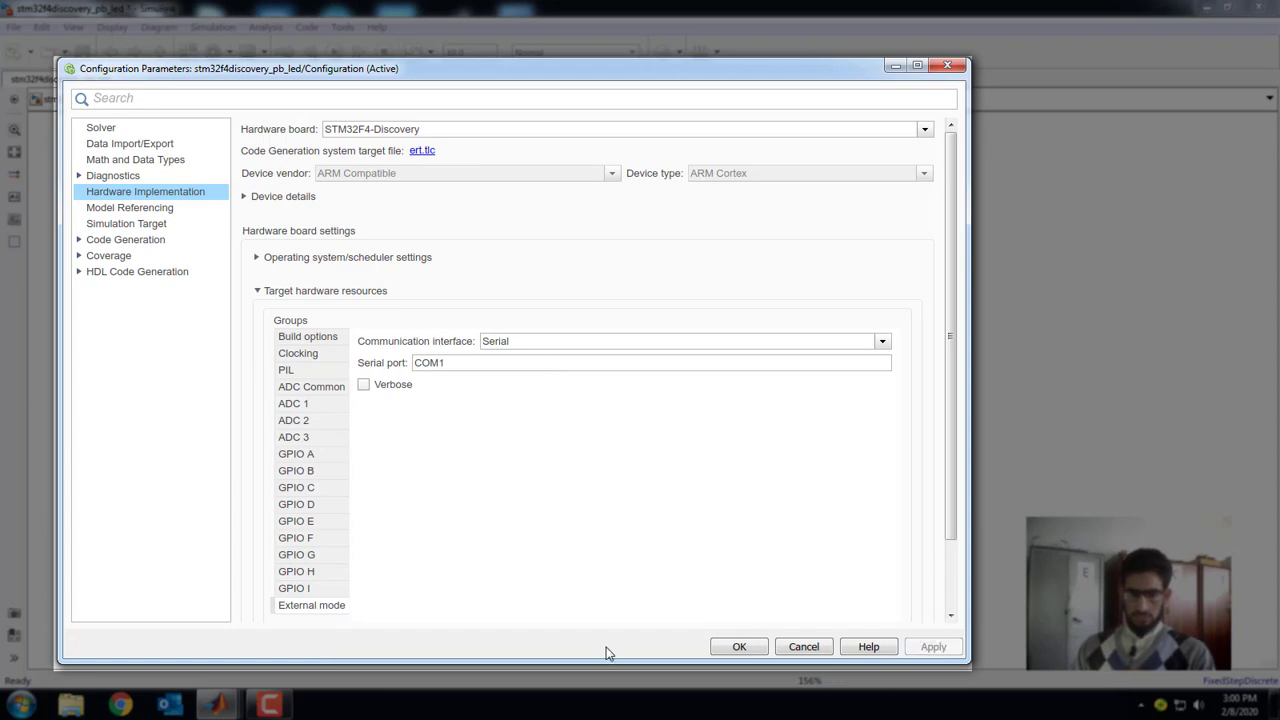
click(722, 647)
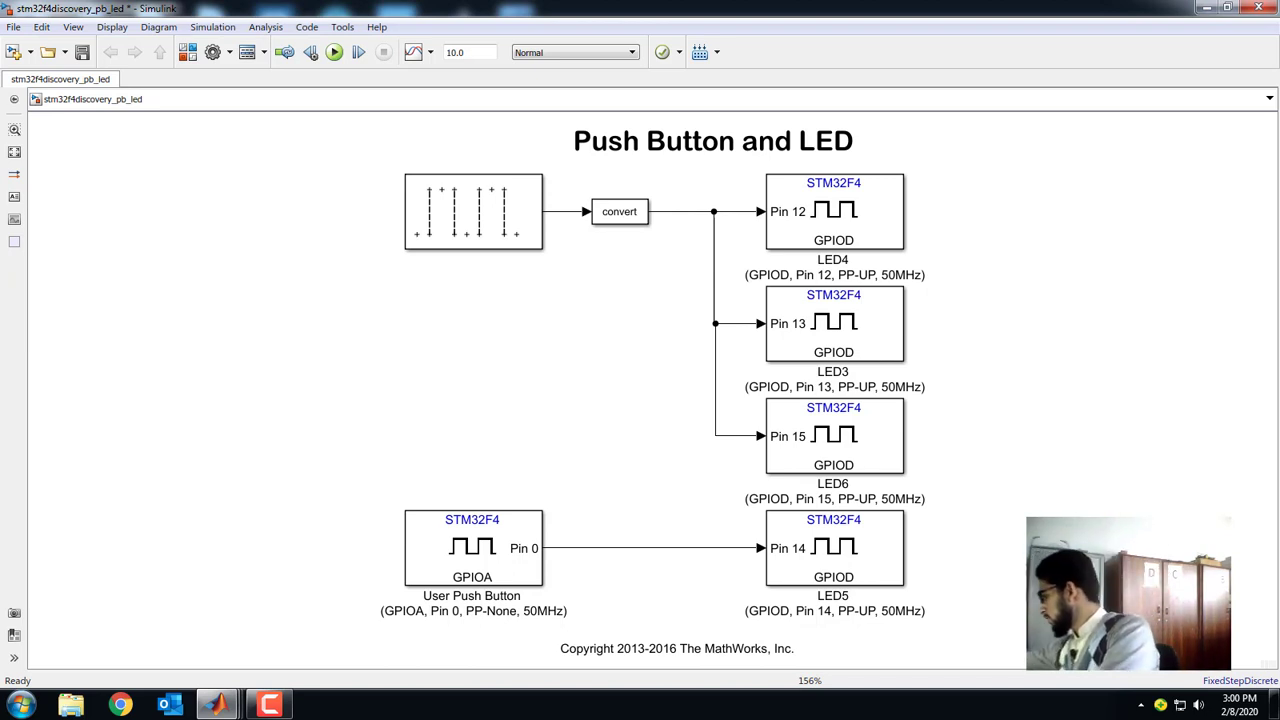
key(ctrl+b)
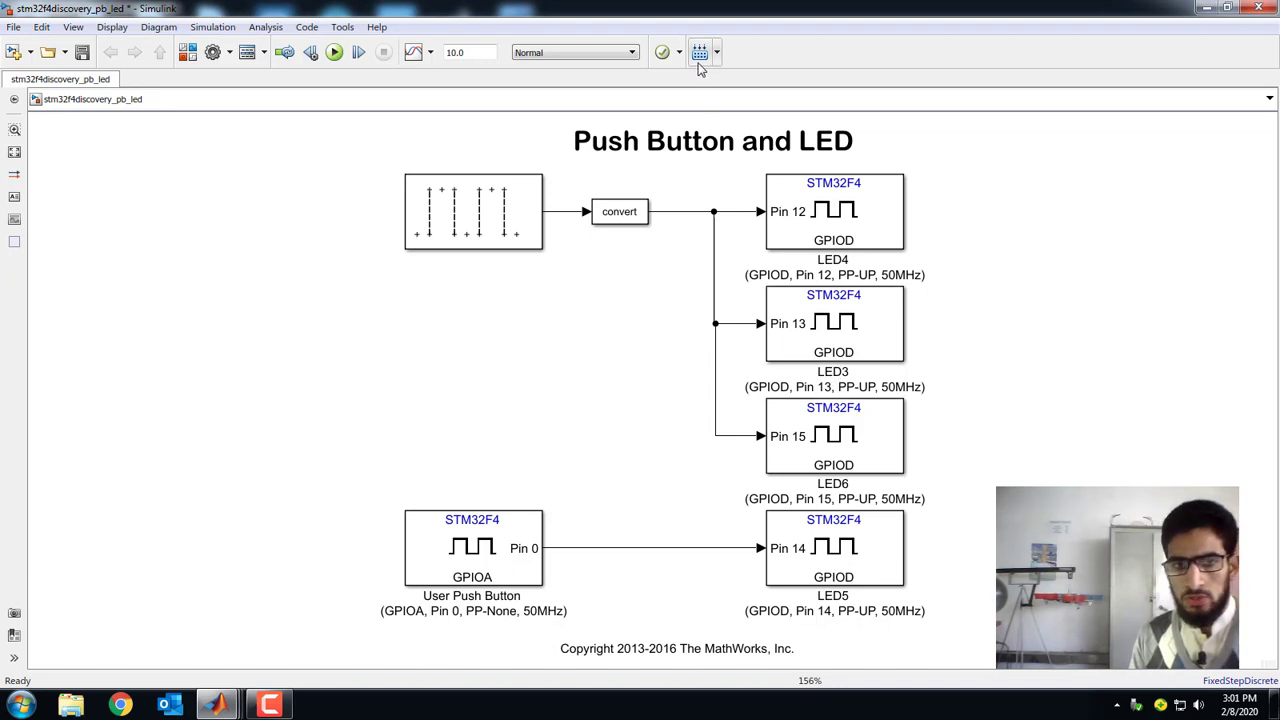
Keep the simulation mode set to Normal after reviewing the available modes
click(584, 54)
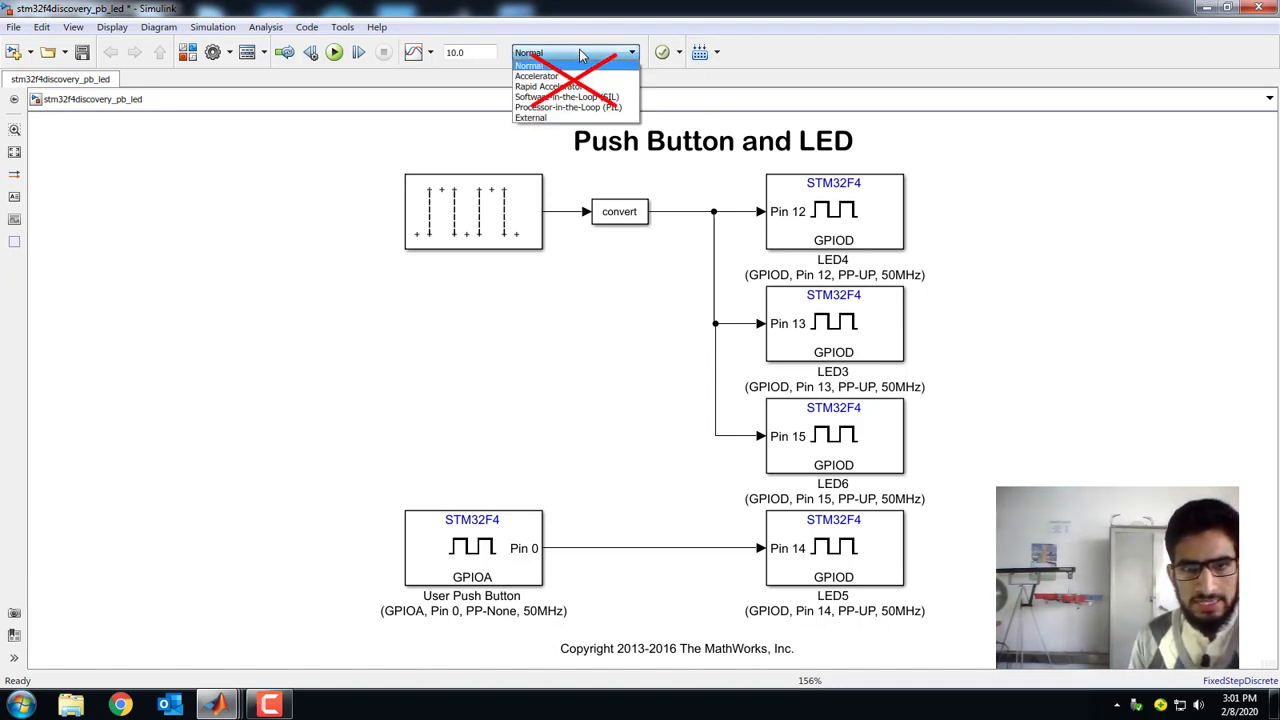
click(476, 90)
mouse_move(436, 34)
mouse_down()
mouse_move(495, 75)
mouse_move(436, 75)
mouse_up()
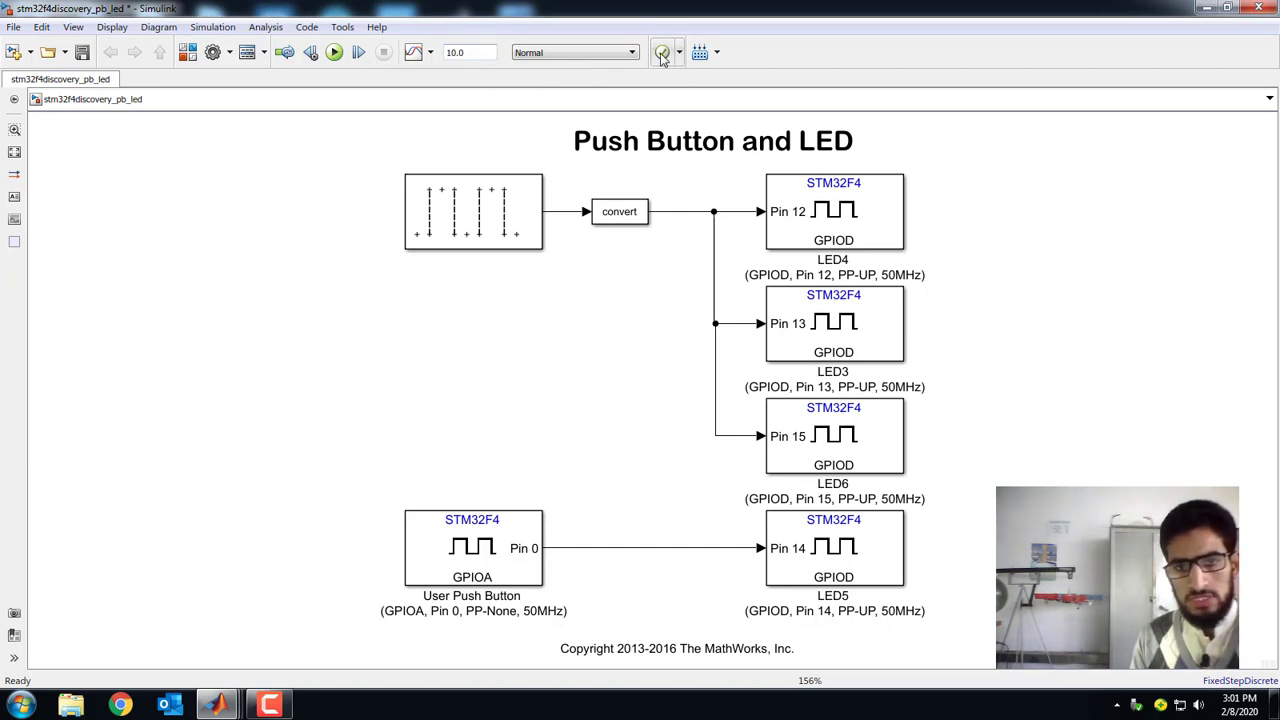
Bring up the Deploy to Hardware options list in the toolbar
drag(684, 33, 684, 52)
click(716, 52)
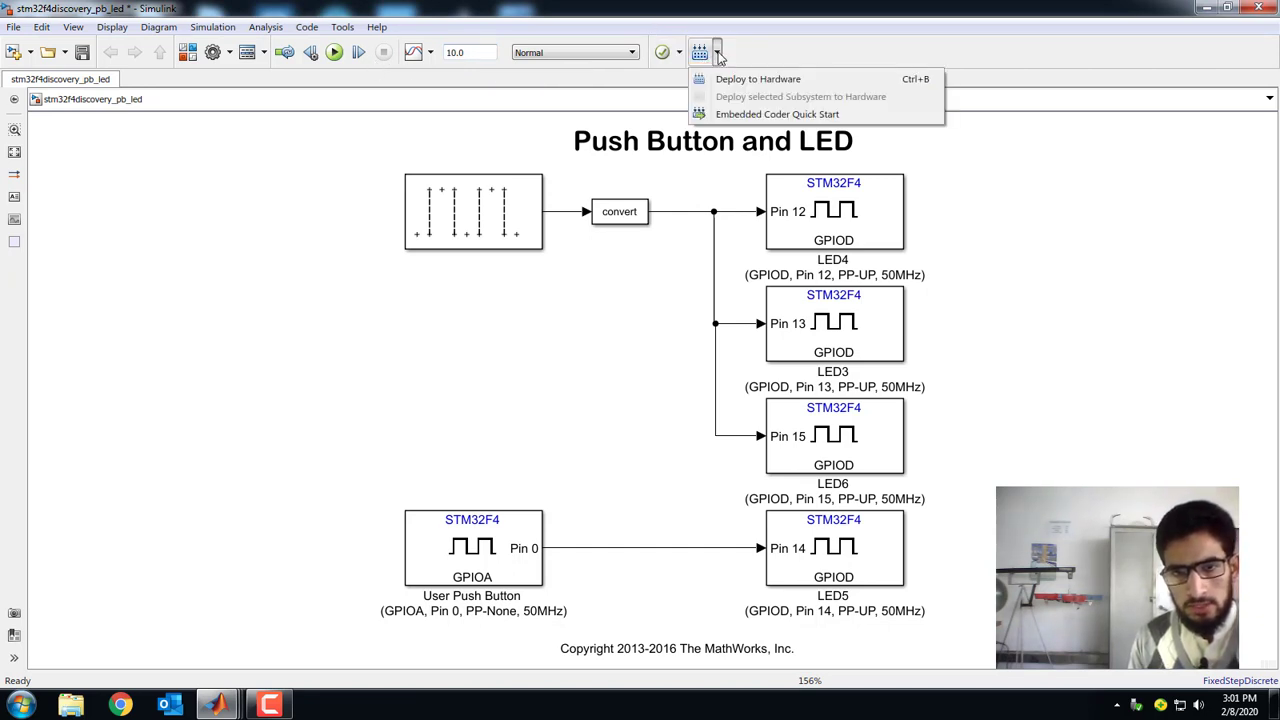
click(736, 66)
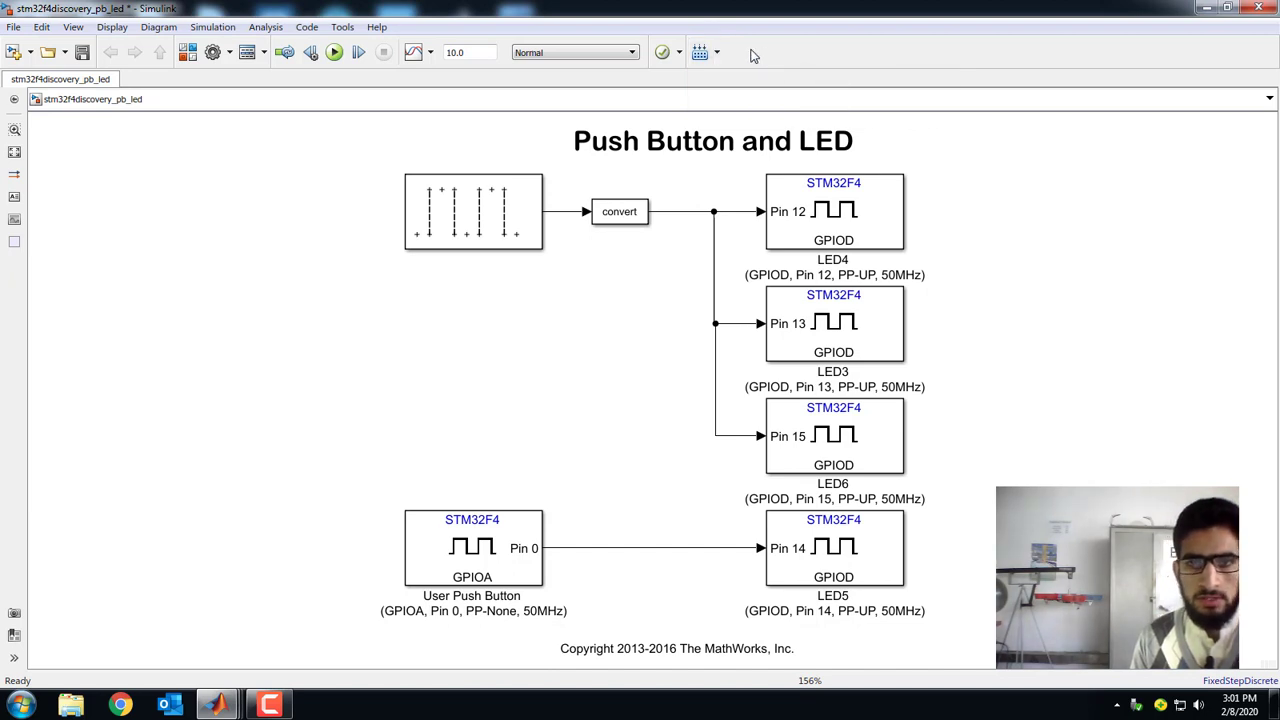
click(716, 52)
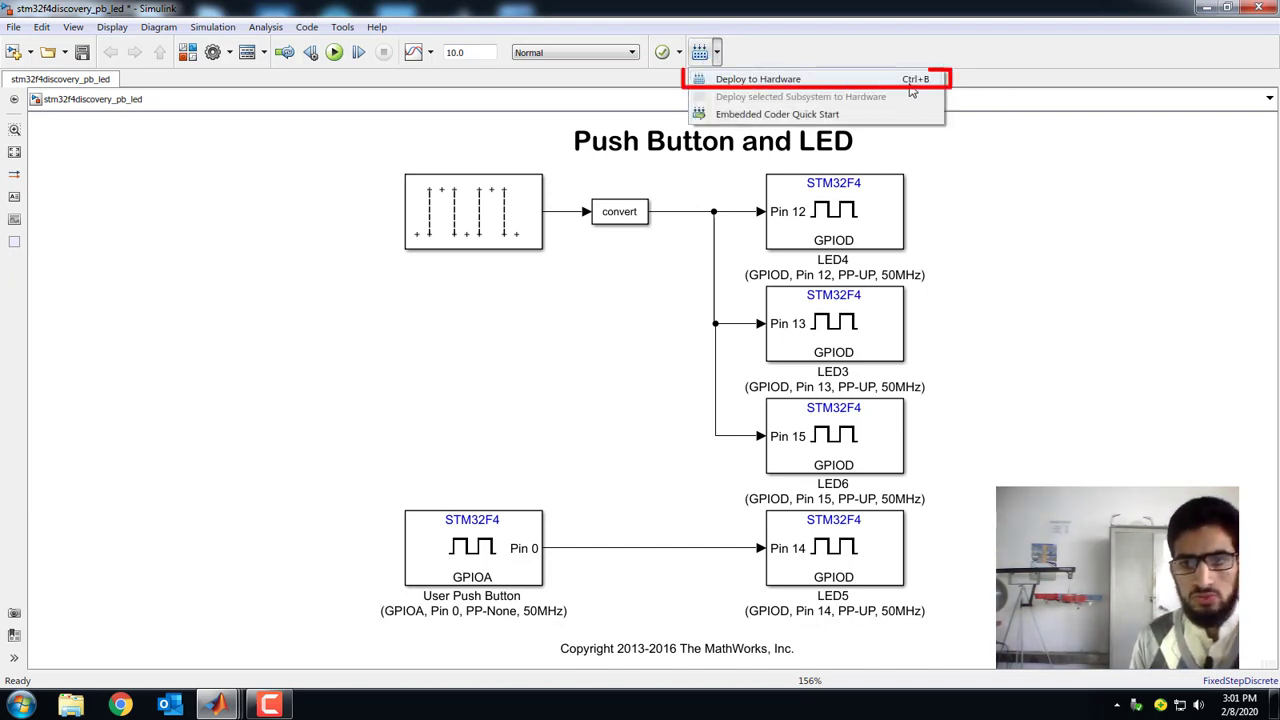
Deploy to the STM32F4-Discovery board and scroll the Diagnostic Viewer to the build success message
click(743, 88)
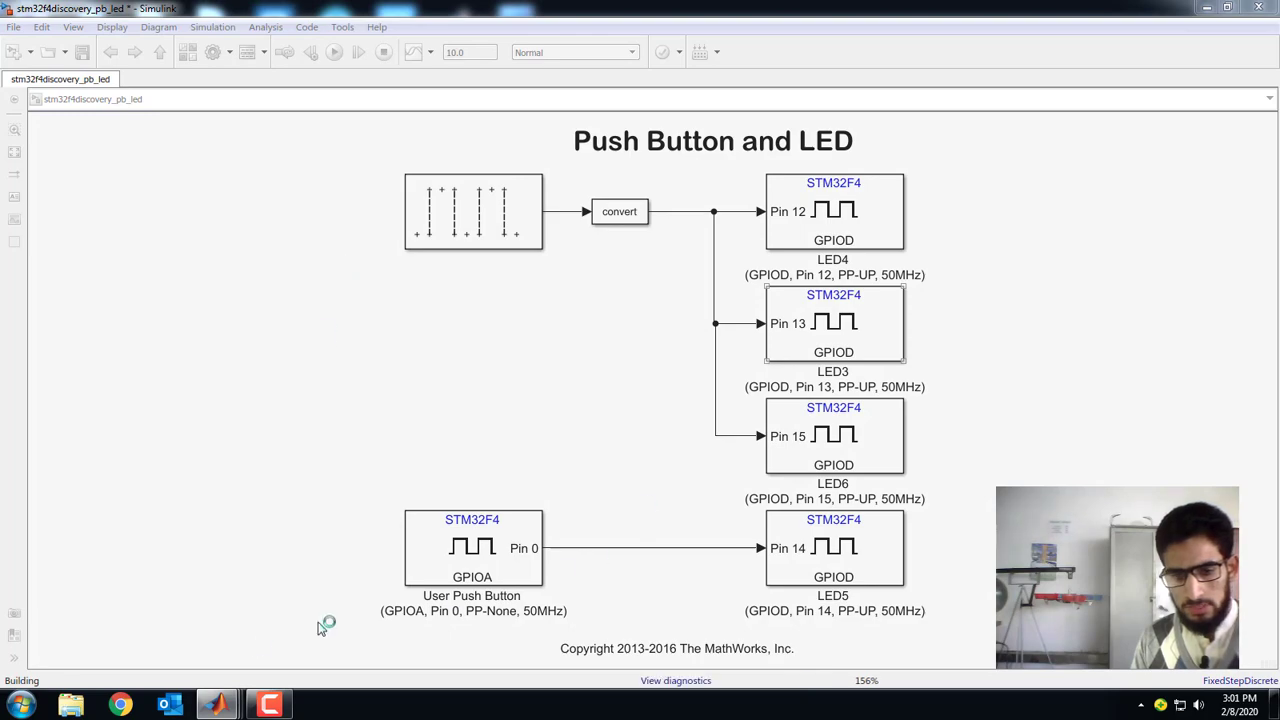
click(675, 680)
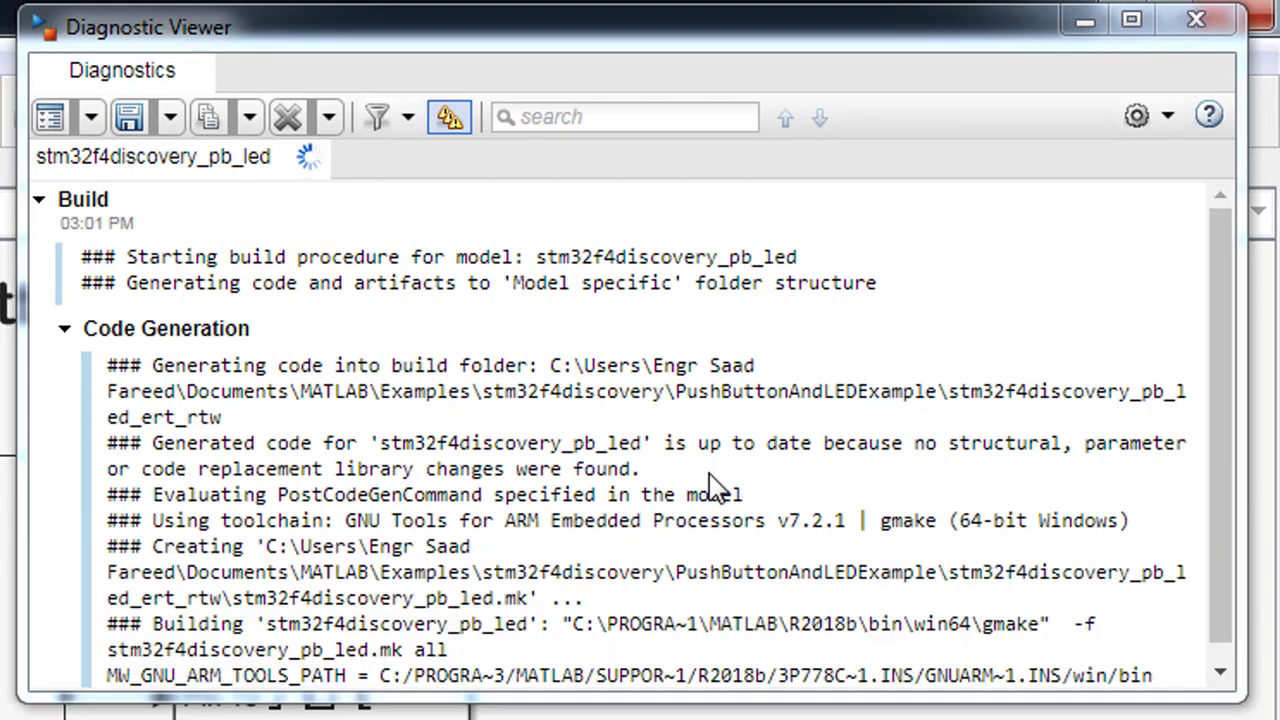
scroll(713, 488, down, 4)
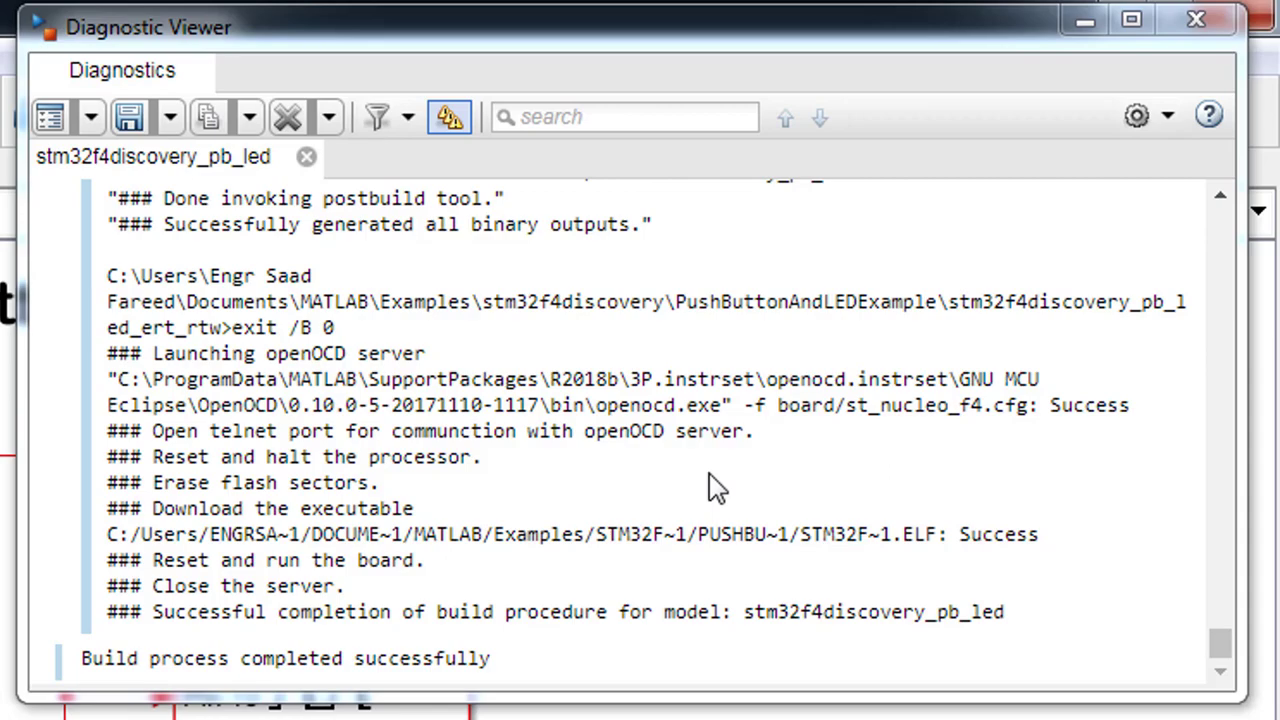
drag(86, 658, 336, 665)
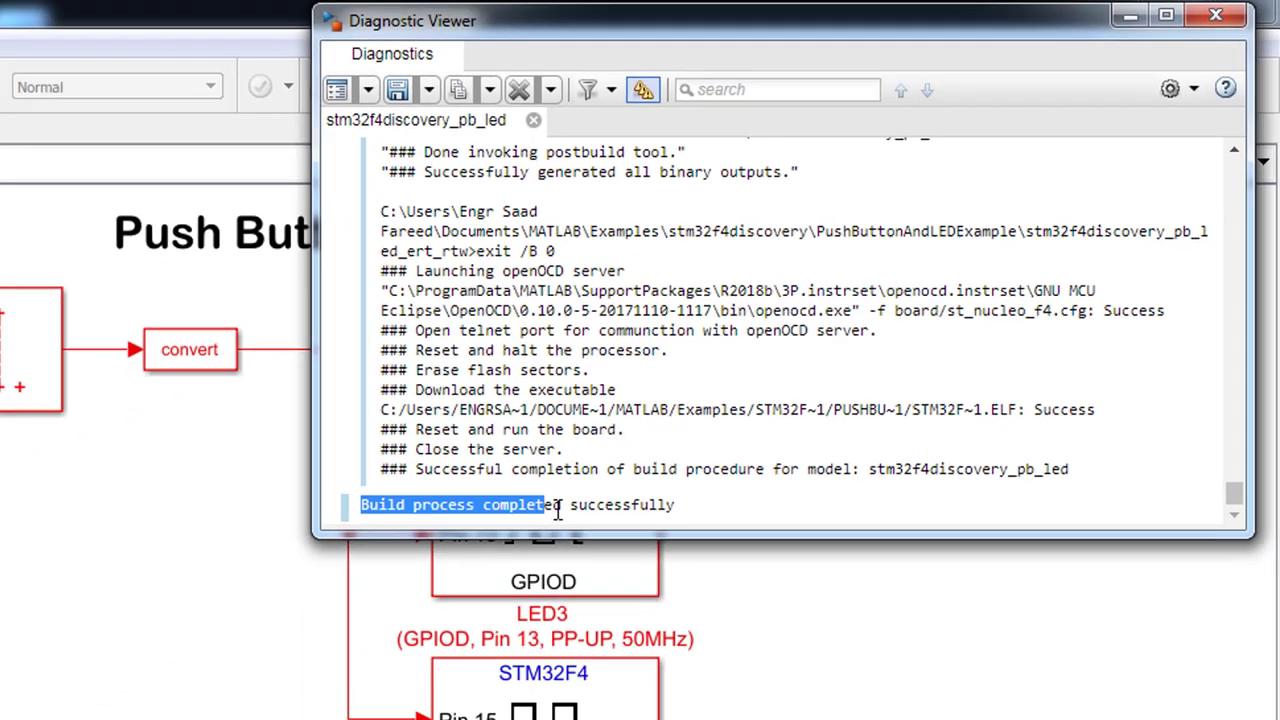
Highlight the entire 'Build process completed successfully' line in the Diagnostic Viewer log
drag(557, 510, 605, 508)
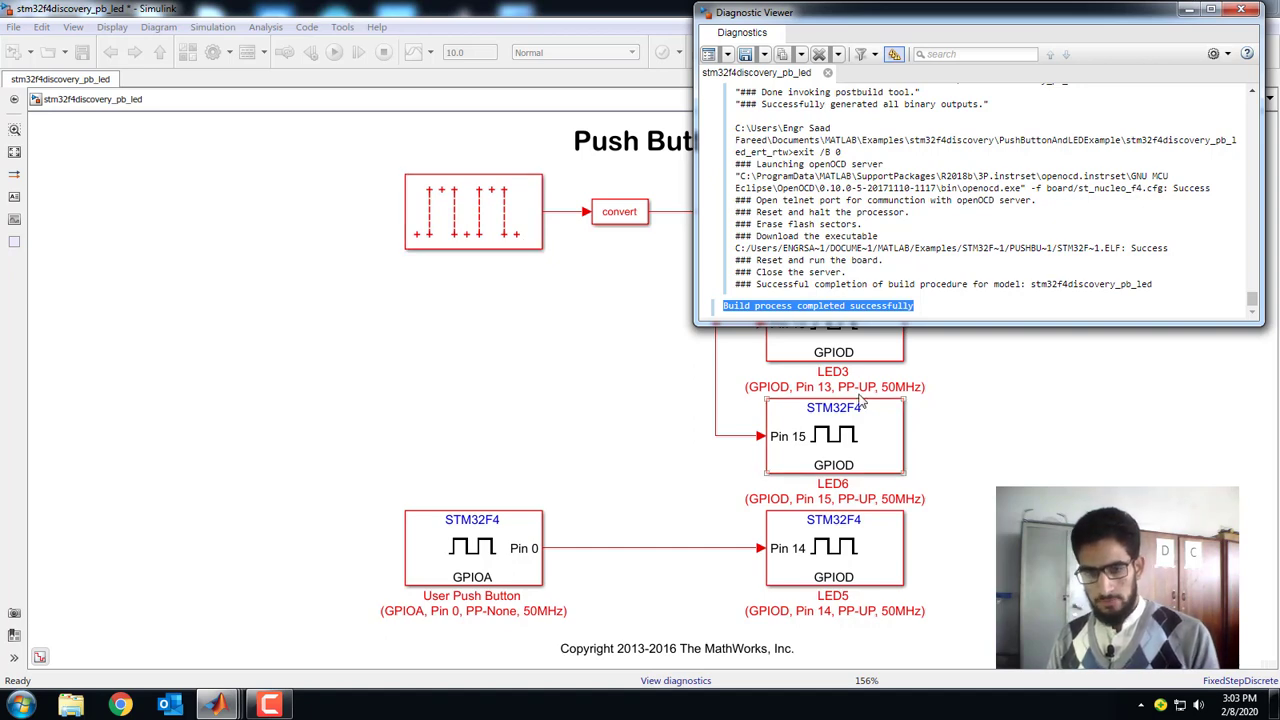
Move the Diagnostic Viewer aside and inspect the LED3, LED6 and LED5 blocks on the diagram
drag(931, 17, 64, 50)
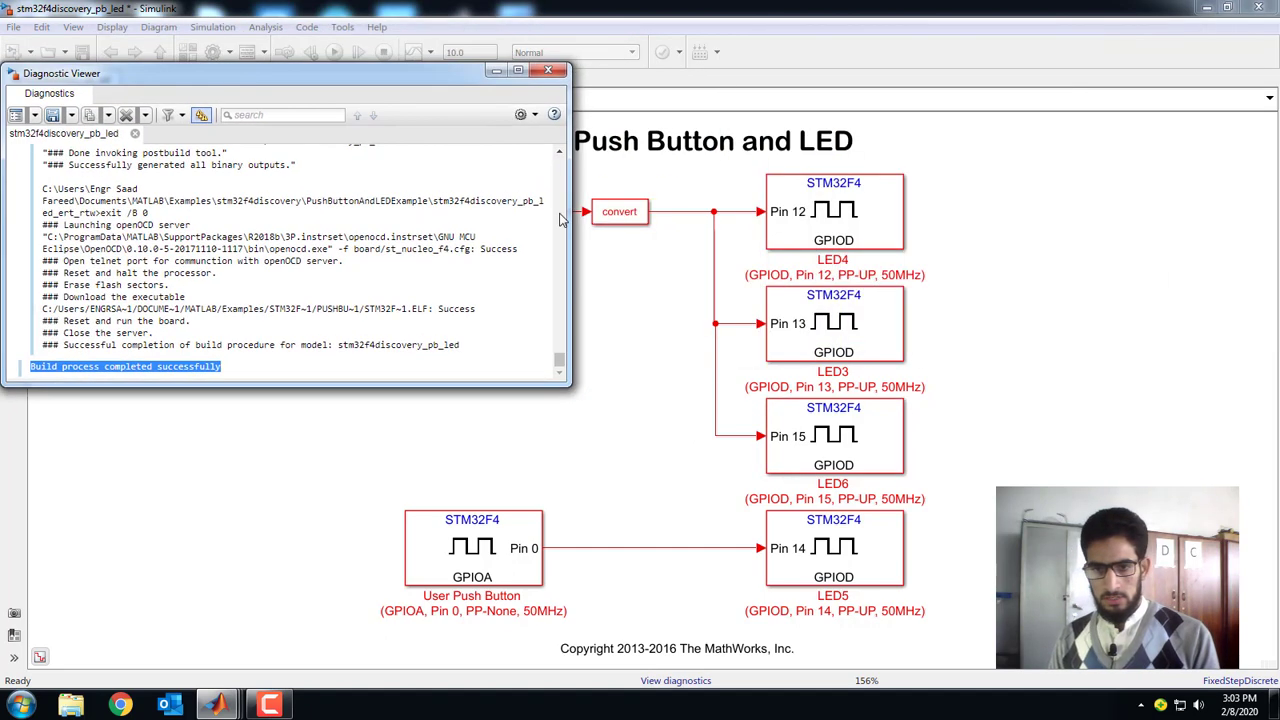
click(806, 214)
click(798, 350)
click(812, 468)
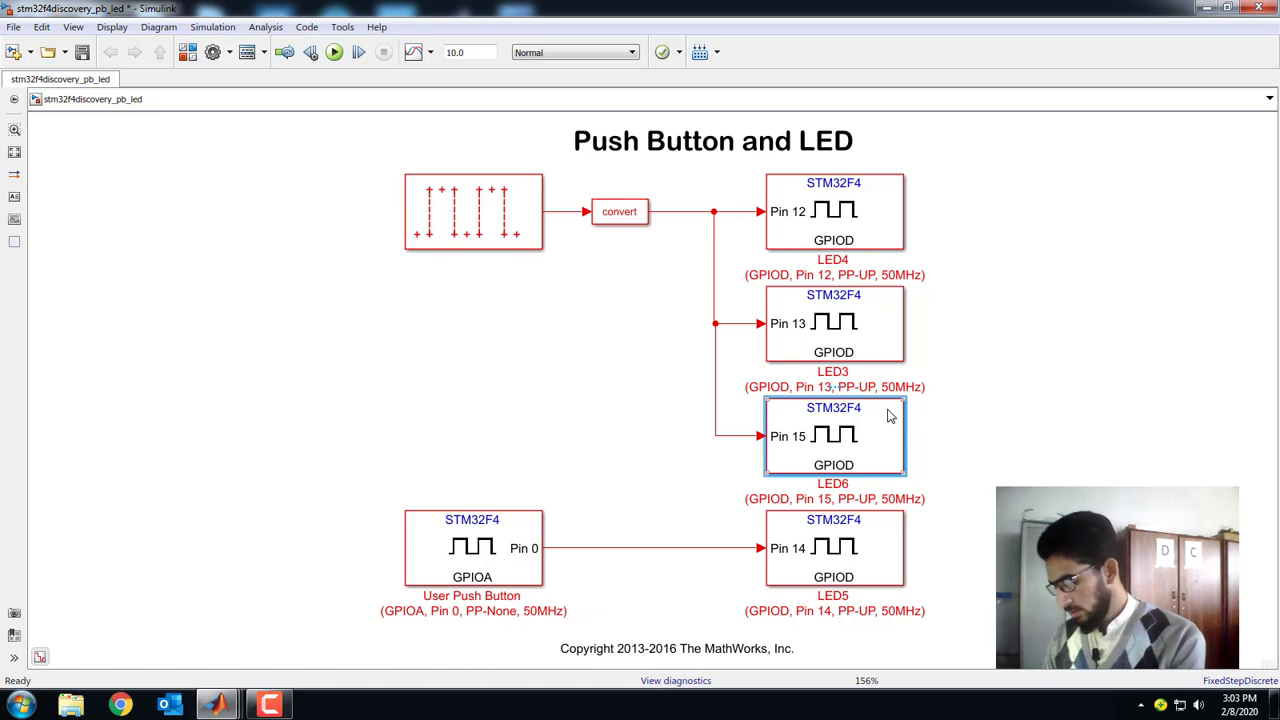
click(1020, 362)
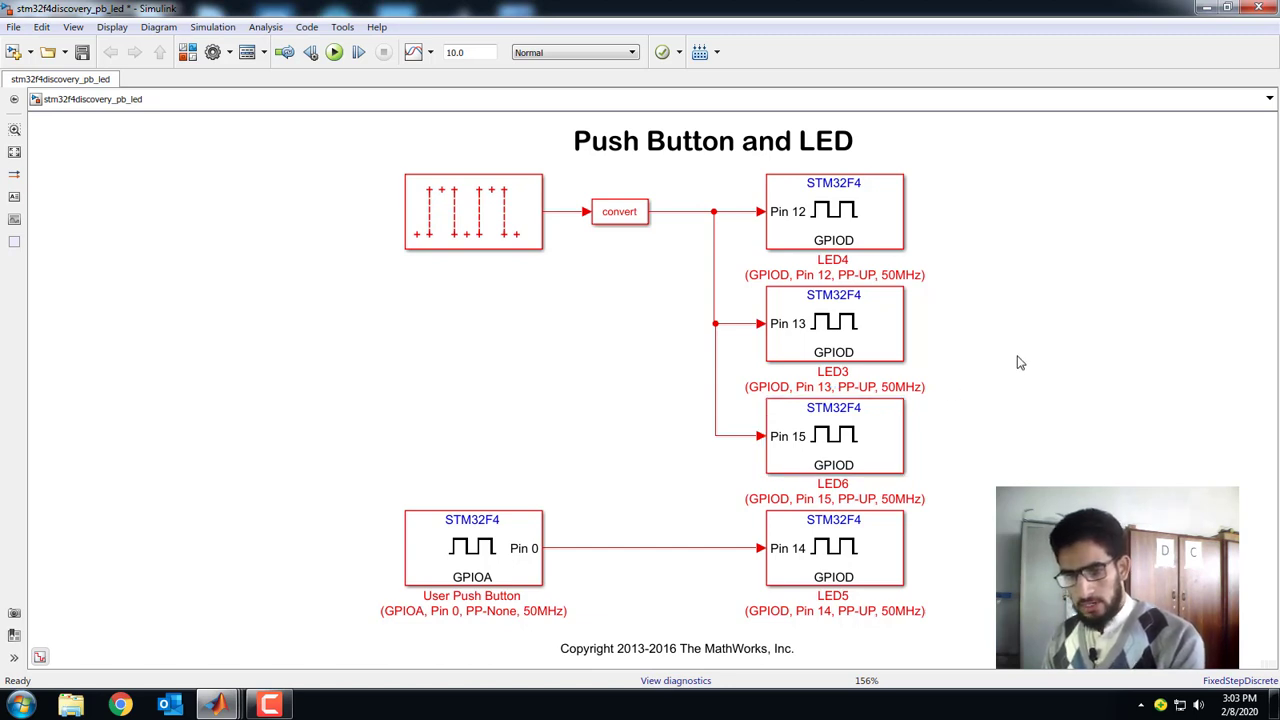
click(802, 557)
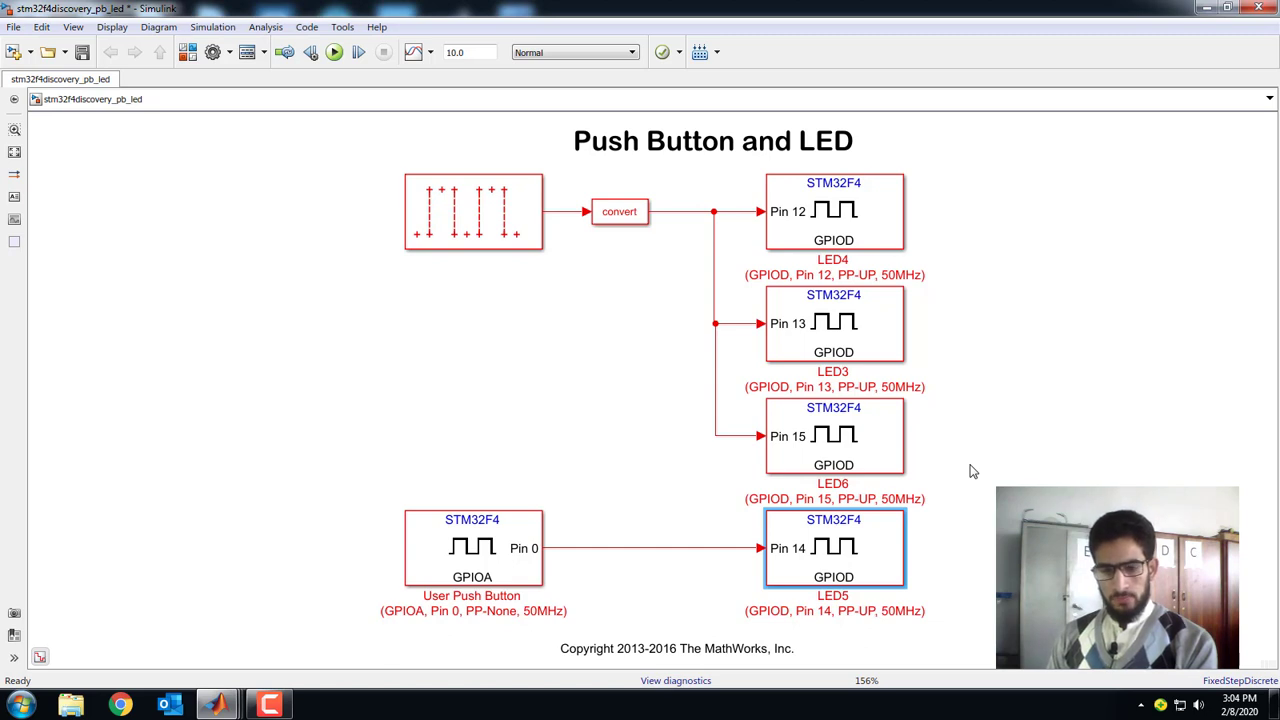
click(563, 370)
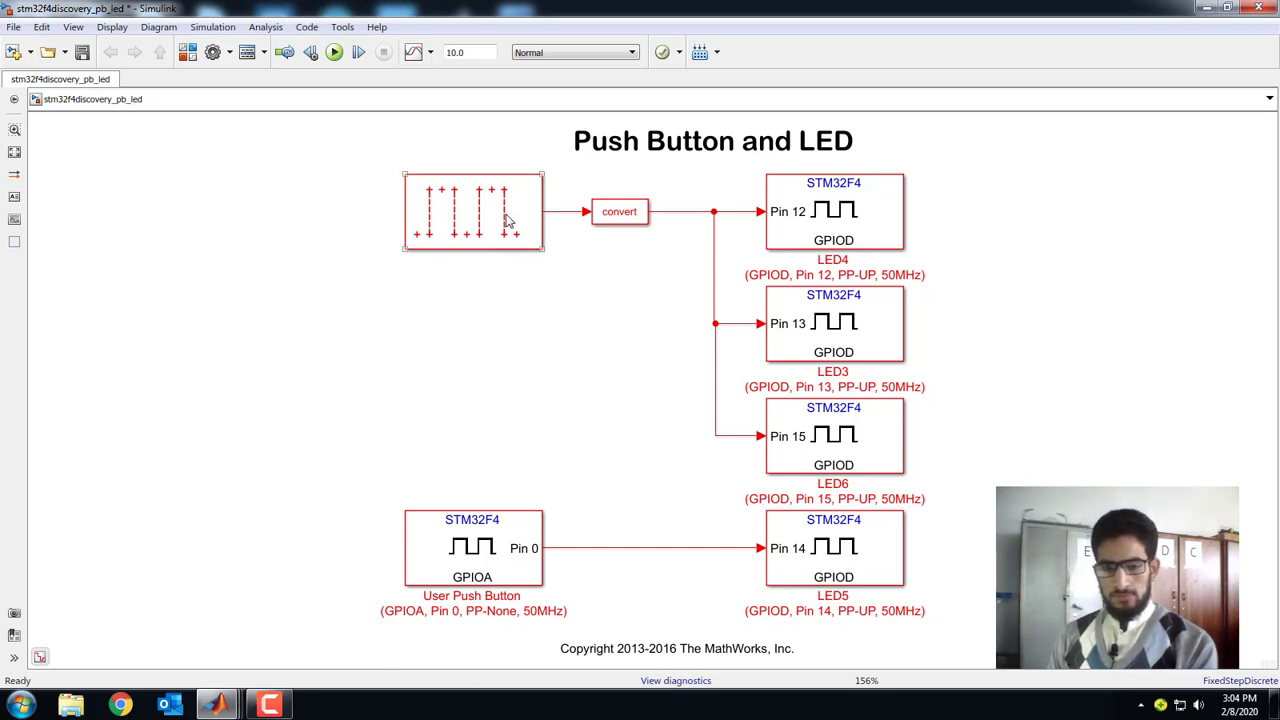